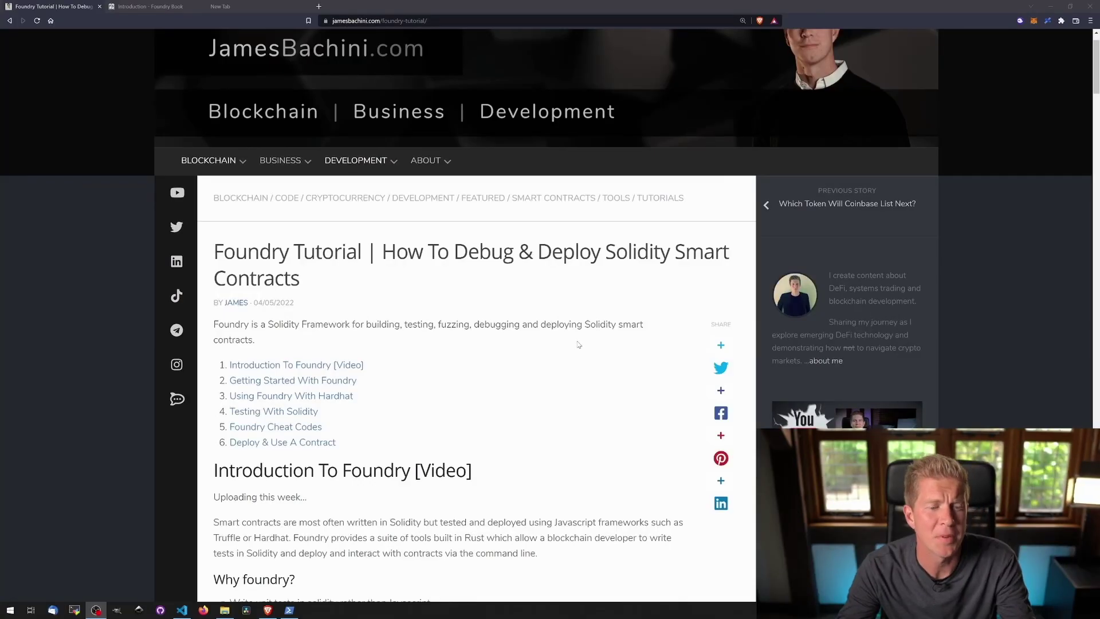
{"action": "scroll", "coordinate": [578, 343], "scroll_direction": "down", "scroll_amount": 4}
{"action": "scroll", "coordinate": [578, 344], "scroll_direction": "down", "scroll_amount": 2}
{"action": "scroll", "coordinate": [577, 344], "scroll_direction": "down", "scroll_amount": 4}
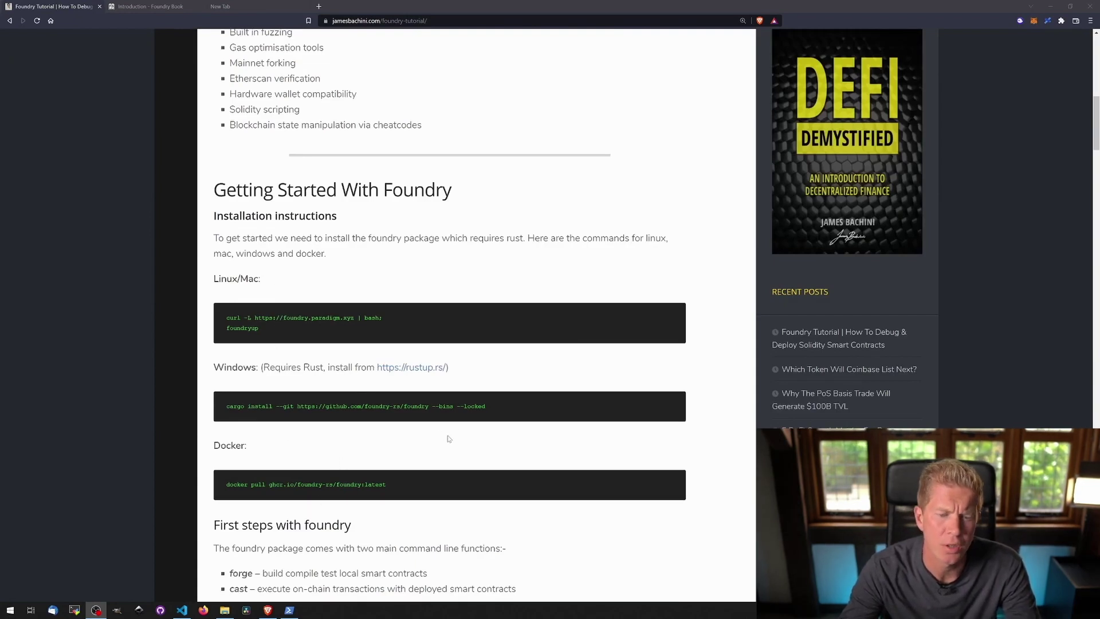
- Select the Windows cargo install command and open PowerShell in the foundry folder from File Explorer
{"action": "left_click_drag", "start_coordinate": [486, 406], "coordinate": [386, 407]}
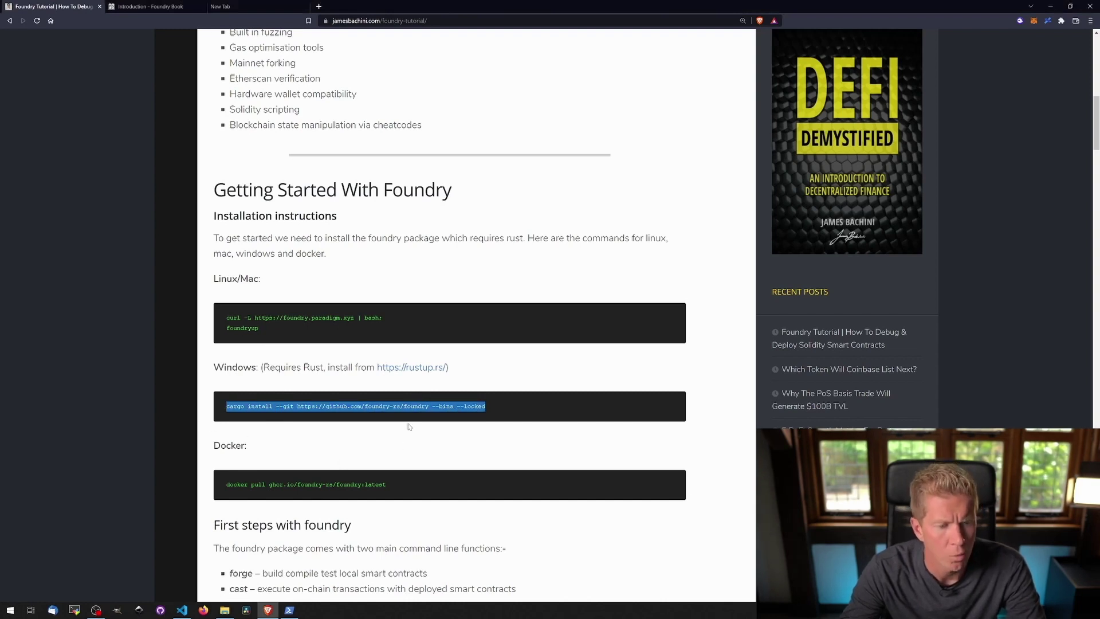
{"action": "left_click", "coordinate": [226, 611]}
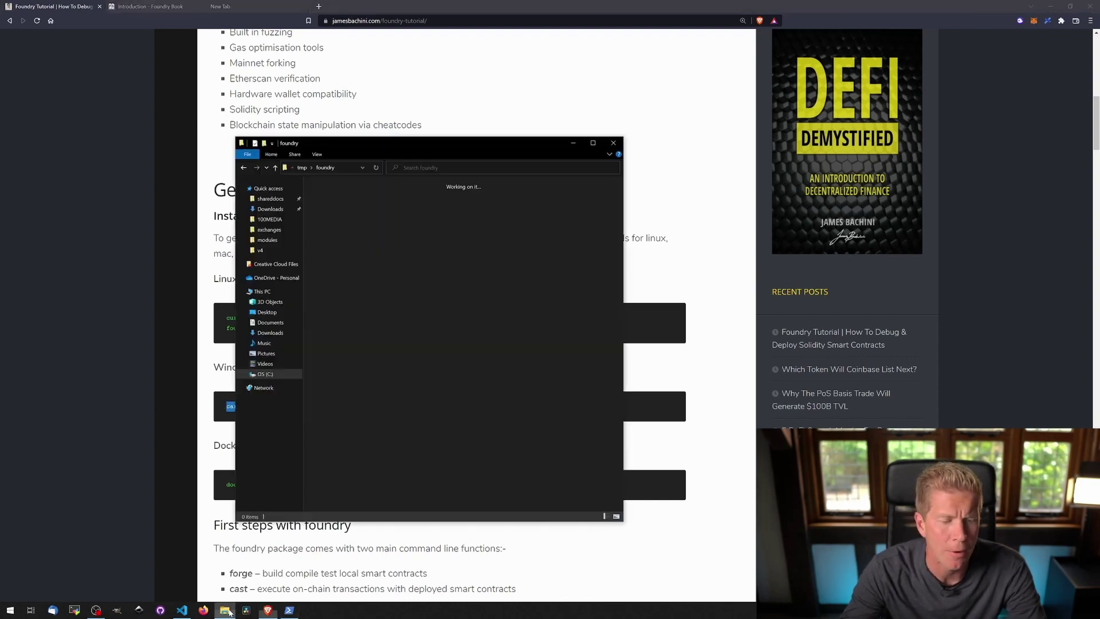
{"action": "right_click", "coordinate": [455, 251]}
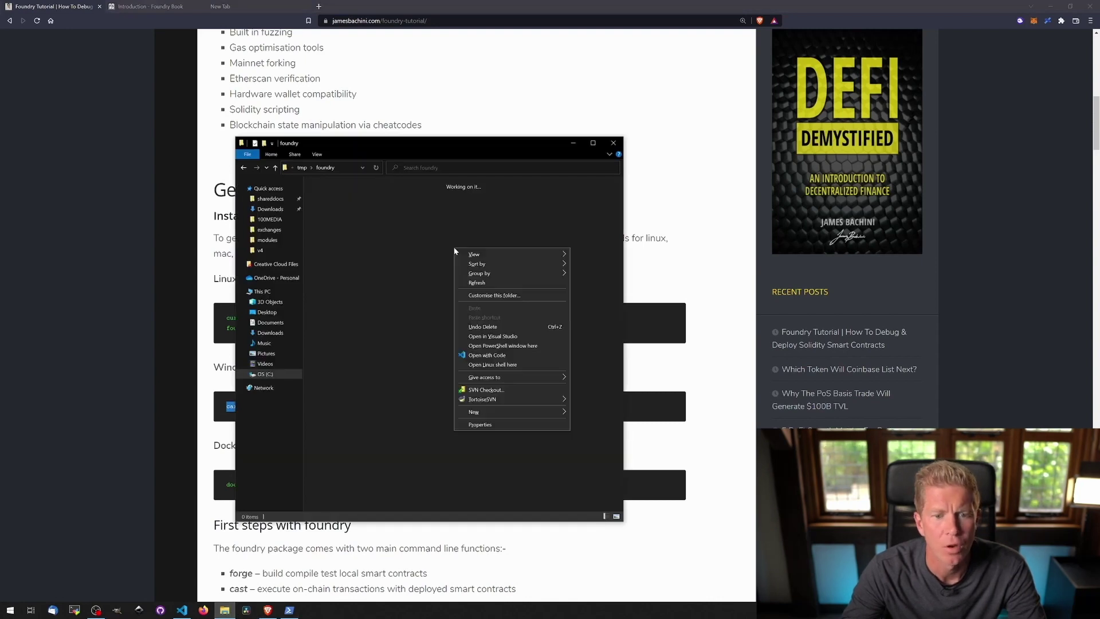
{"action": "left_click", "coordinate": [496, 346]}
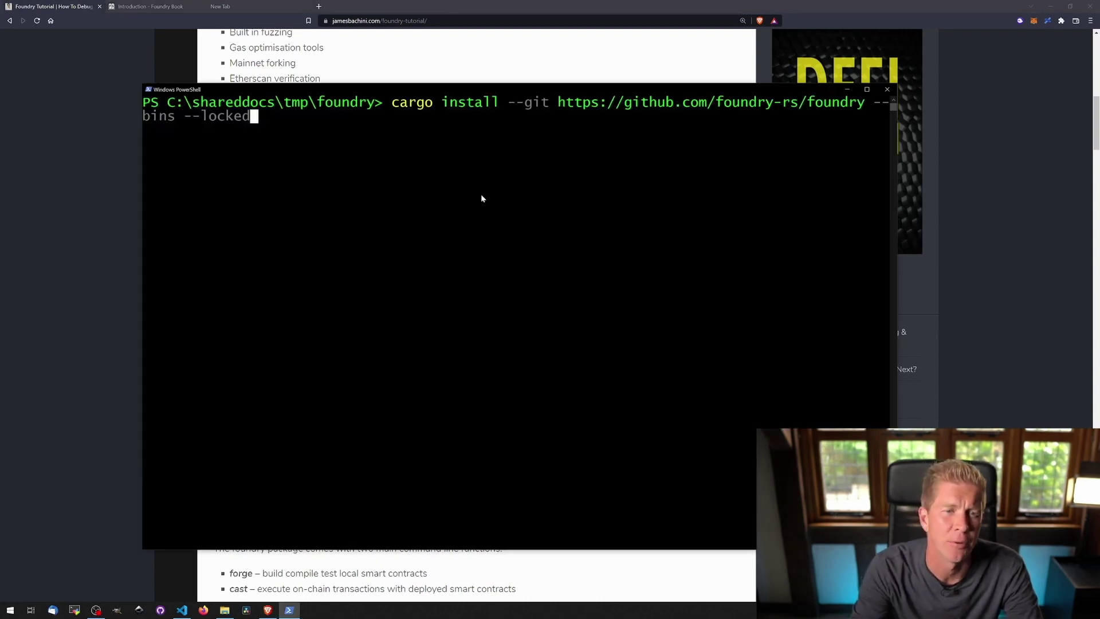
- Clear the pasted cargo install command, leaving an empty prompt in the foundry folder
{"action": "key", "text": "BackSpace"}
{"action": "key", "text": "BackSpace"}
{"action": "key", "text": "BackSpace"}
{"action": "key", "text": "Escape"}
{"action": "key", "text": "Down"}
{"action": "key", "text": "Down"}
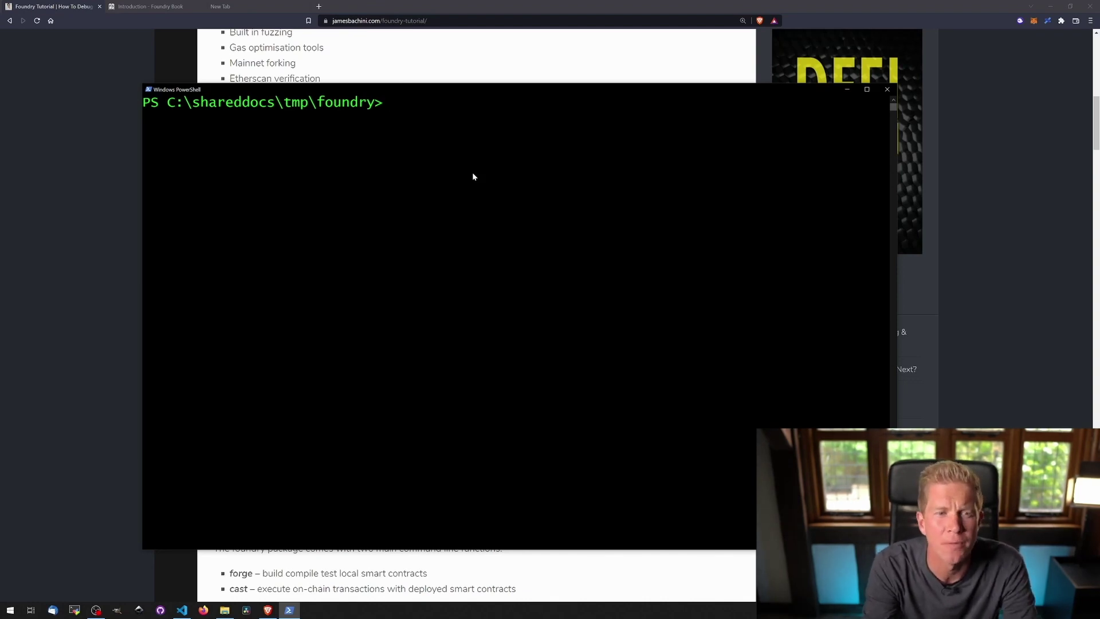
{"action": "type", "text": "forge init"}
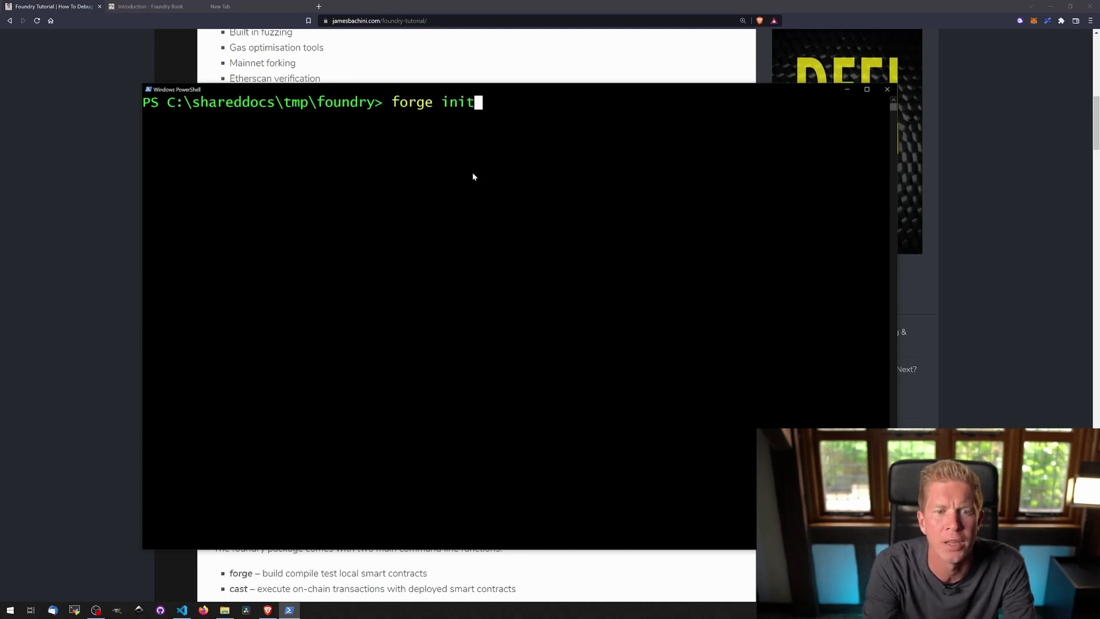
- Run forge init, browse the src and test folders, and open Contract.t.sol in VS Code
{"action": "key", "text": "Return"}
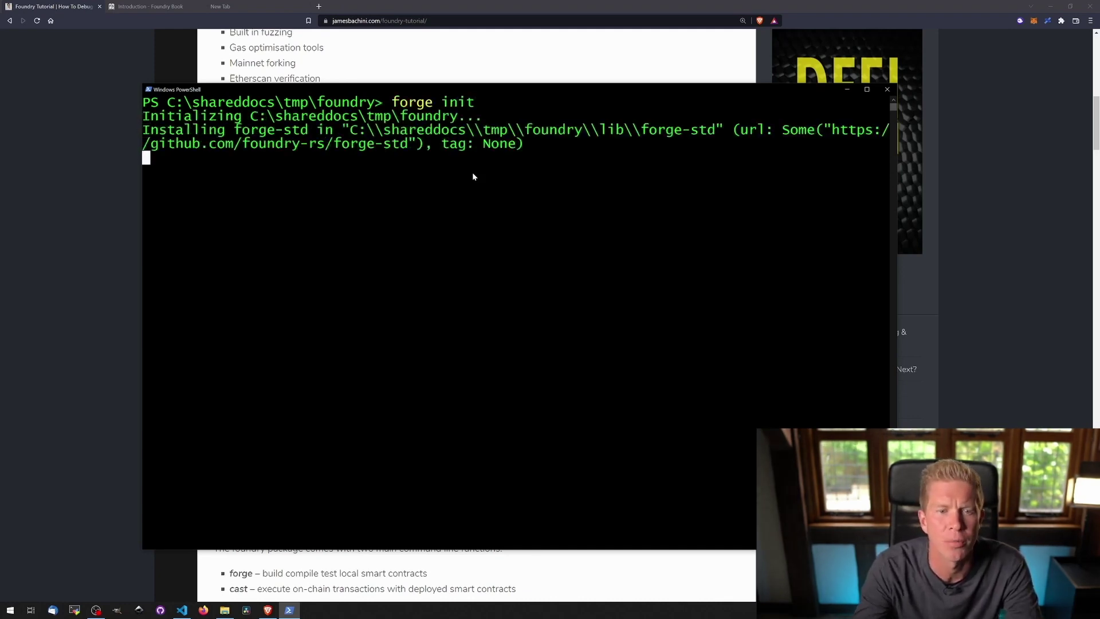
{"action": "left_click", "coordinate": [225, 610]}
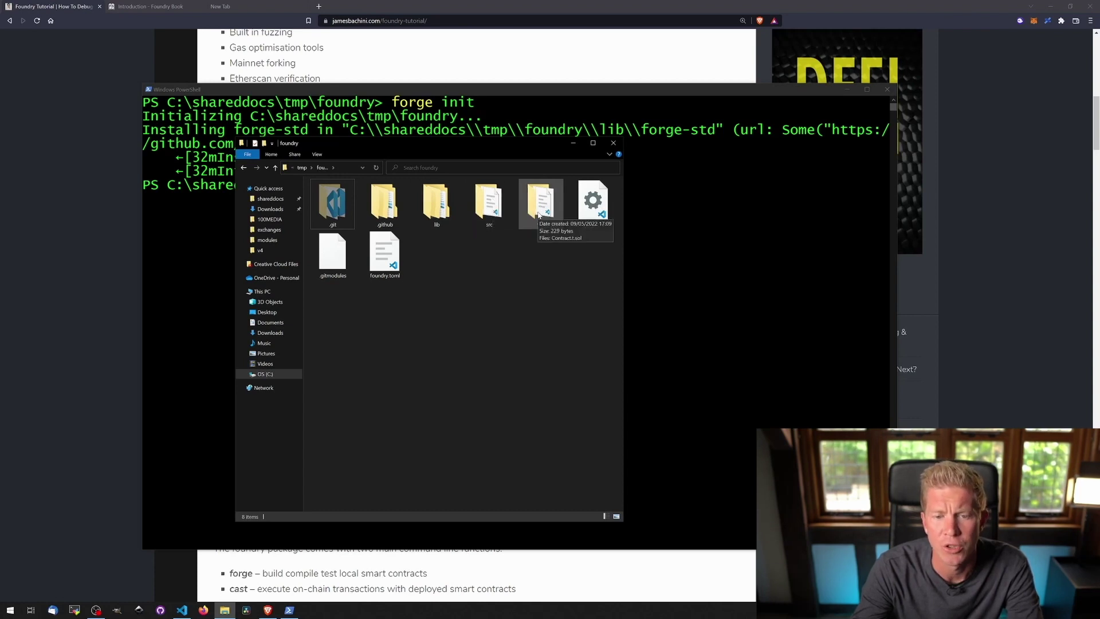
{"action": "double_click", "coordinate": [525, 217]}
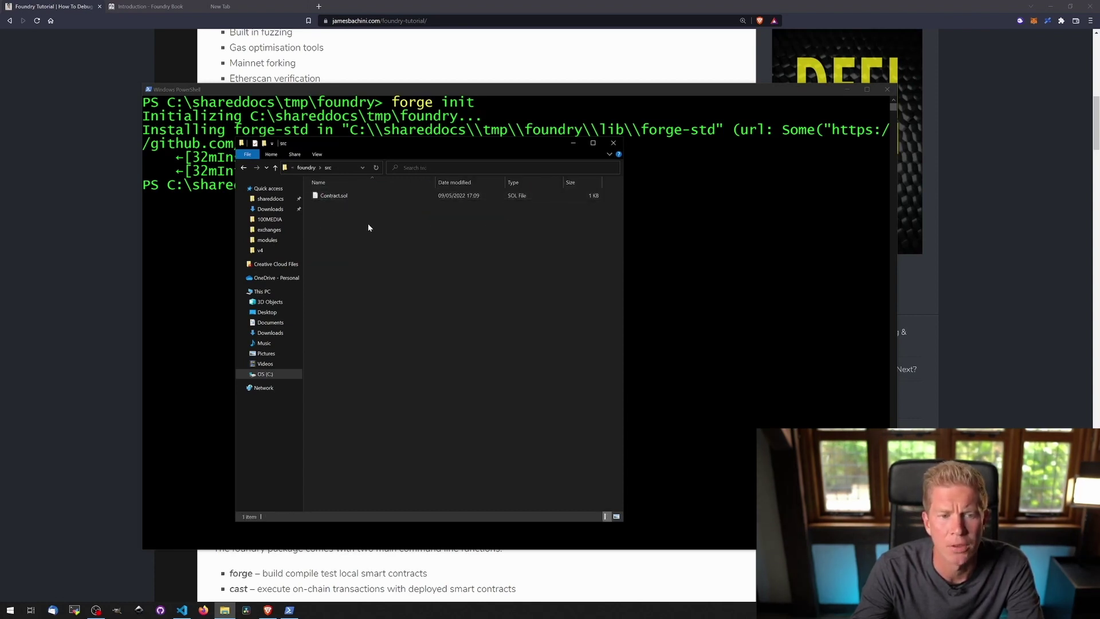
{"action": "key", "text": "BackSpace"}
{"action": "double_click", "coordinate": [540, 207]}
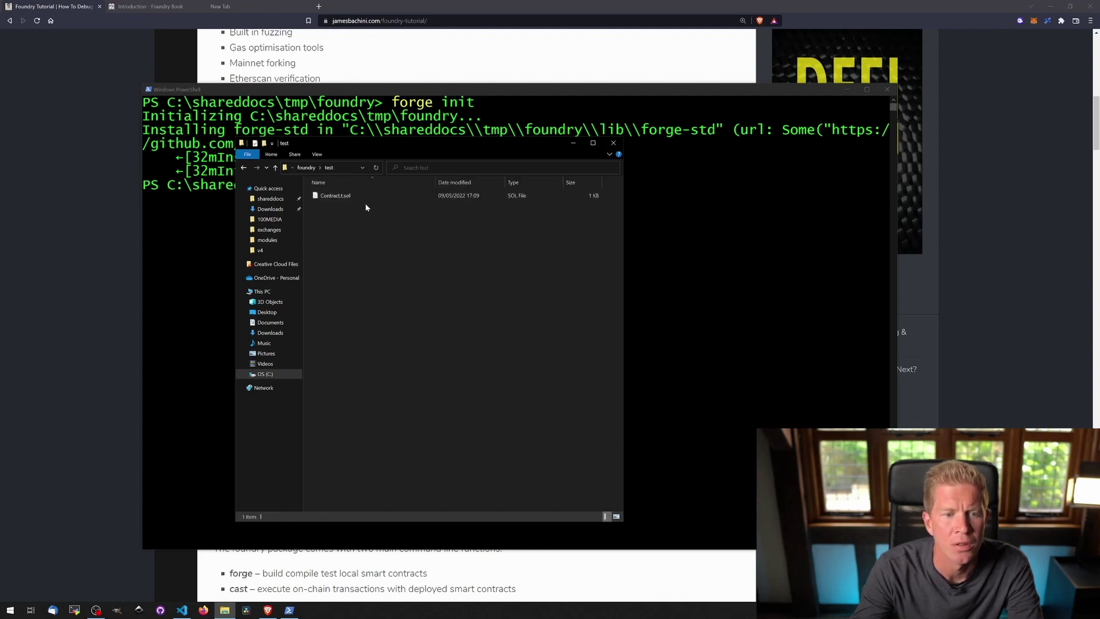
{"action": "double_click", "coordinate": [338, 200]}
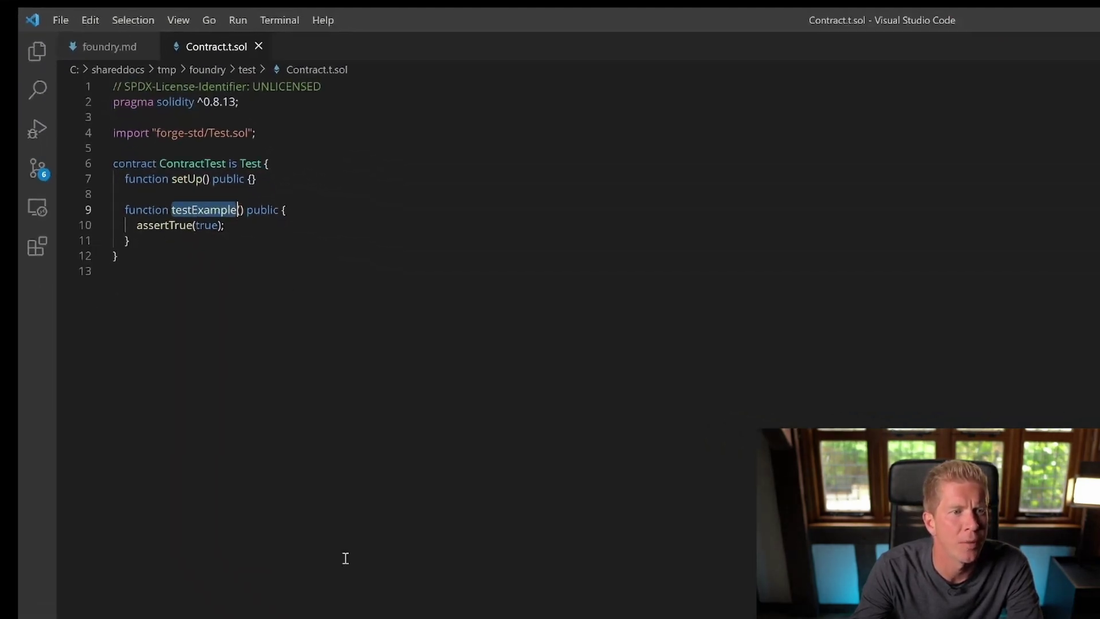
- Bring PowerShell back to the front to run forge build
{"action": "left_click", "coordinate": [290, 611]}
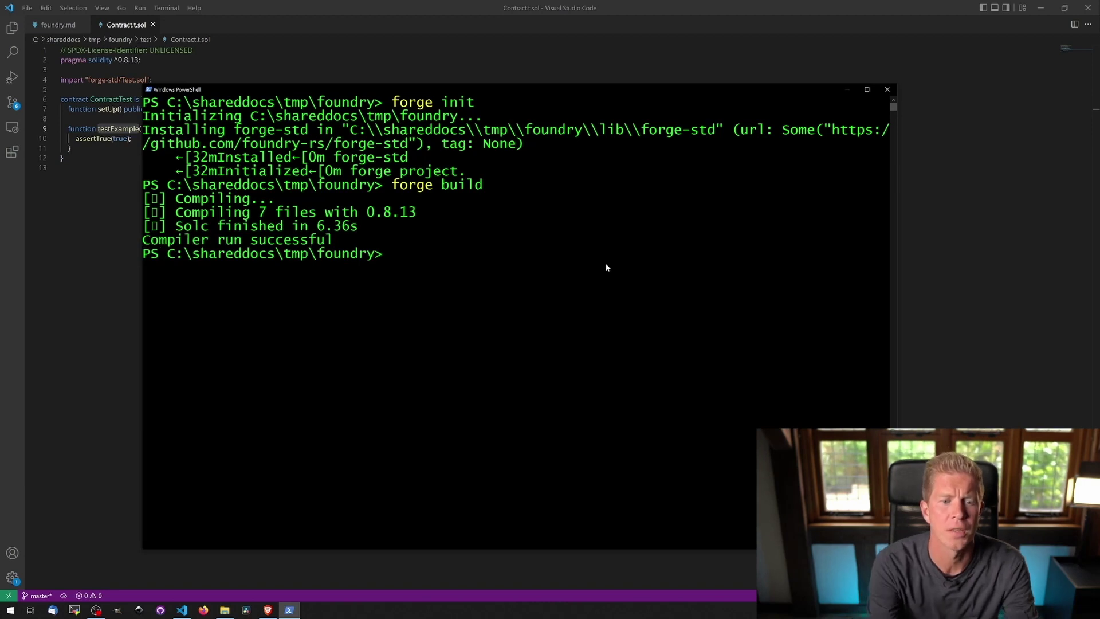
{"action": "type", "text": "foreg"}
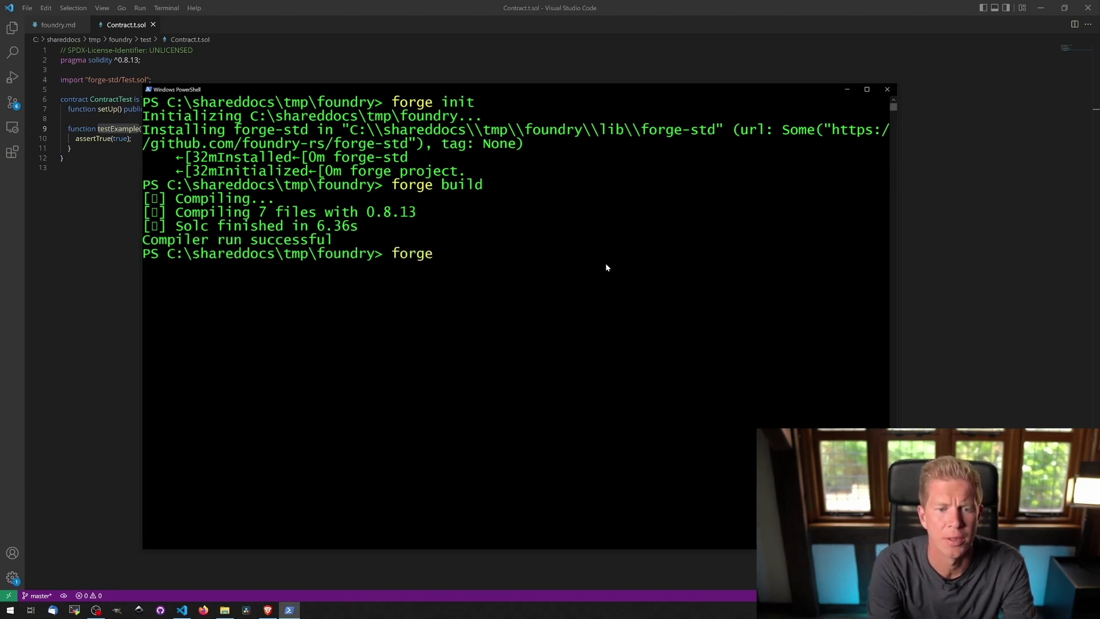
{"action": "type", "text": " test"}
- Run forge test so testExample passes, then select testExample back in Contract.t.sol
{"action": "key", "text": "Return"}
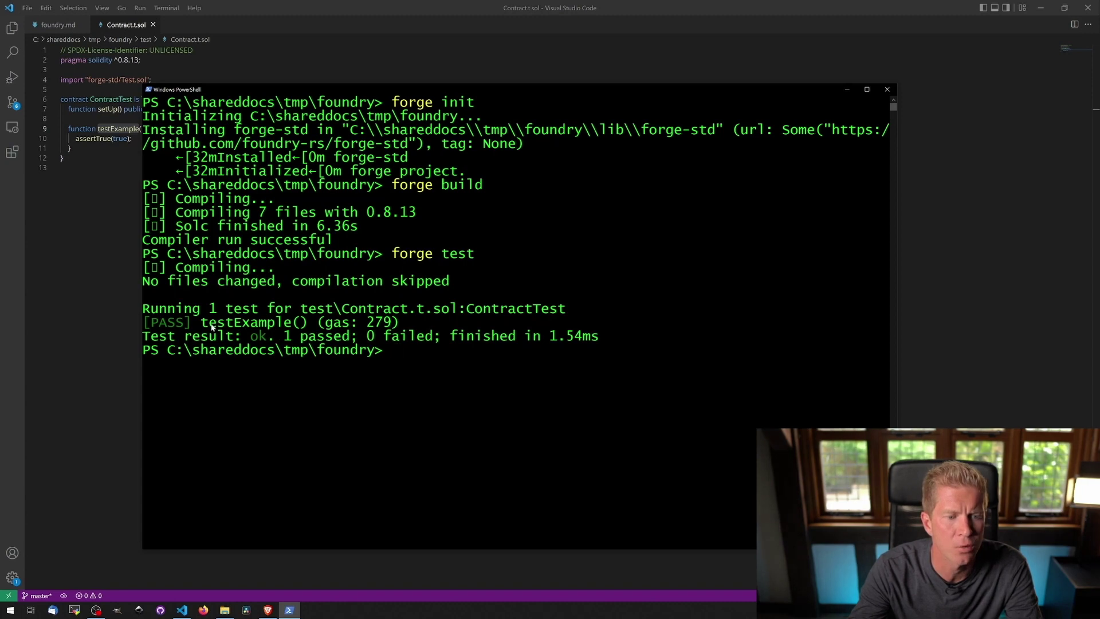
{"action": "left_click", "coordinate": [103, 79]}
{"action": "double_click", "coordinate": [121, 128]}
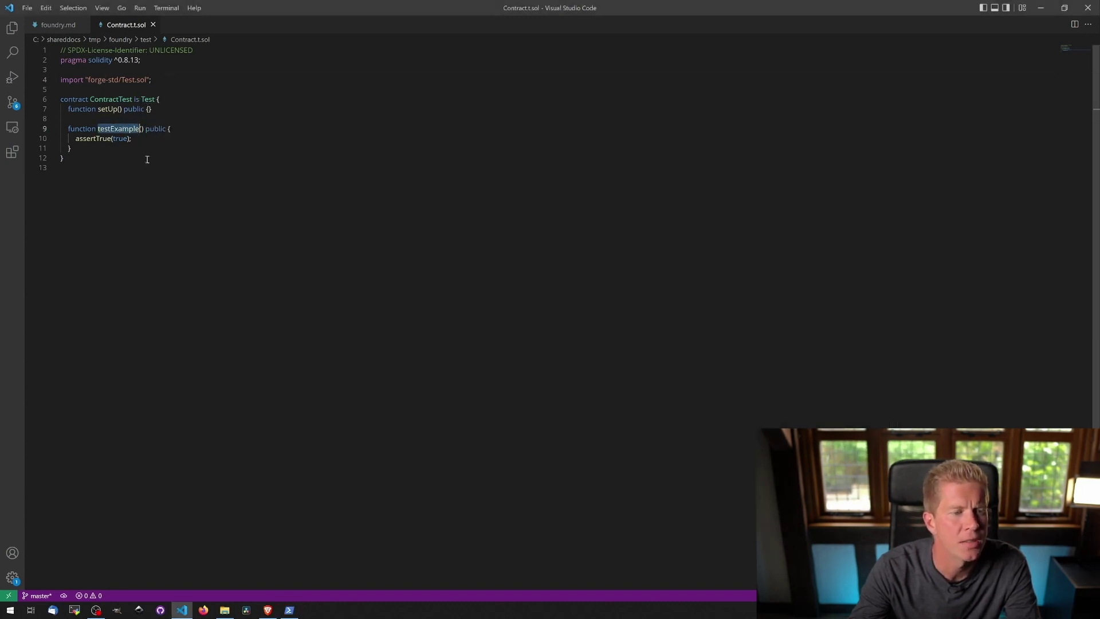
- Enlarge the editor and open Contract.sol from the src folder
{"action": "left_click", "coordinate": [124, 138]}
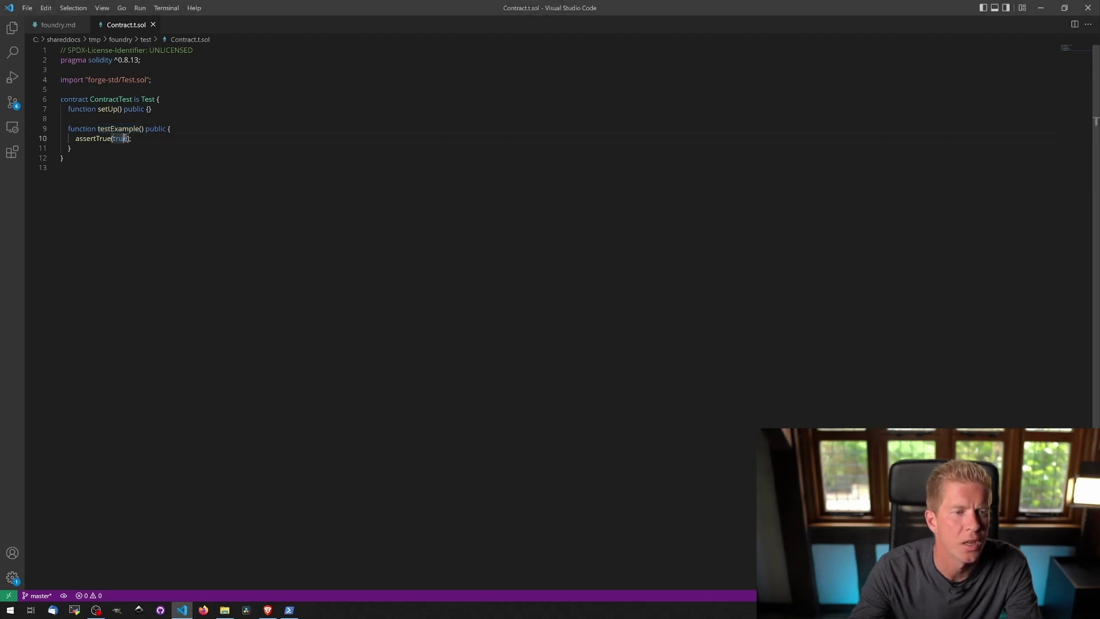
{"action": "key", "text": "alt+Tab"}
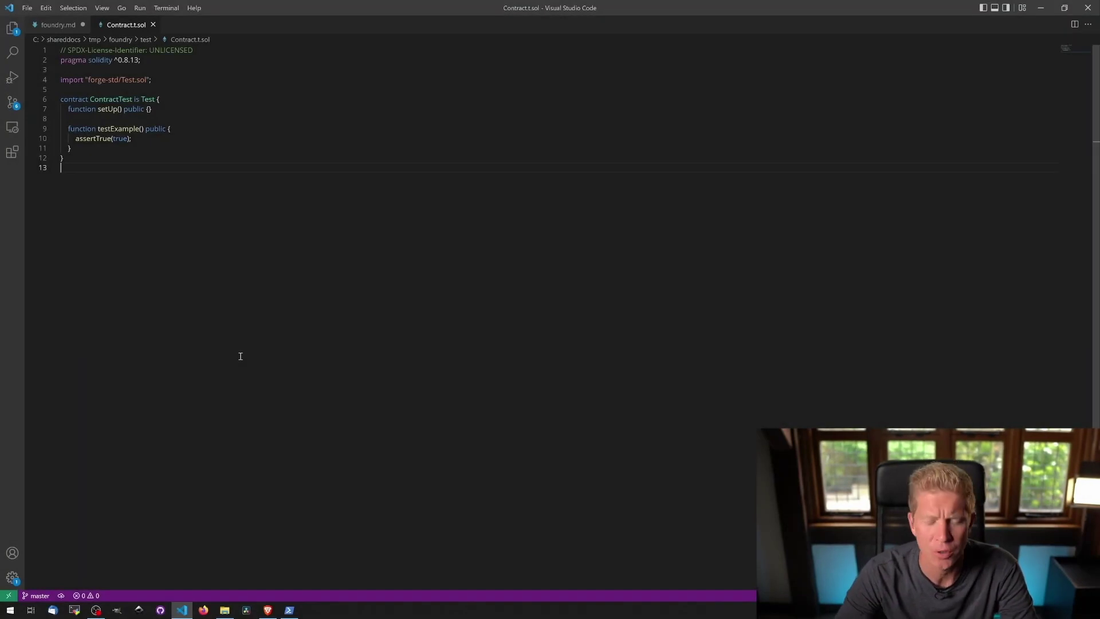
{"action": "key", "text": "ctrl+plus"}
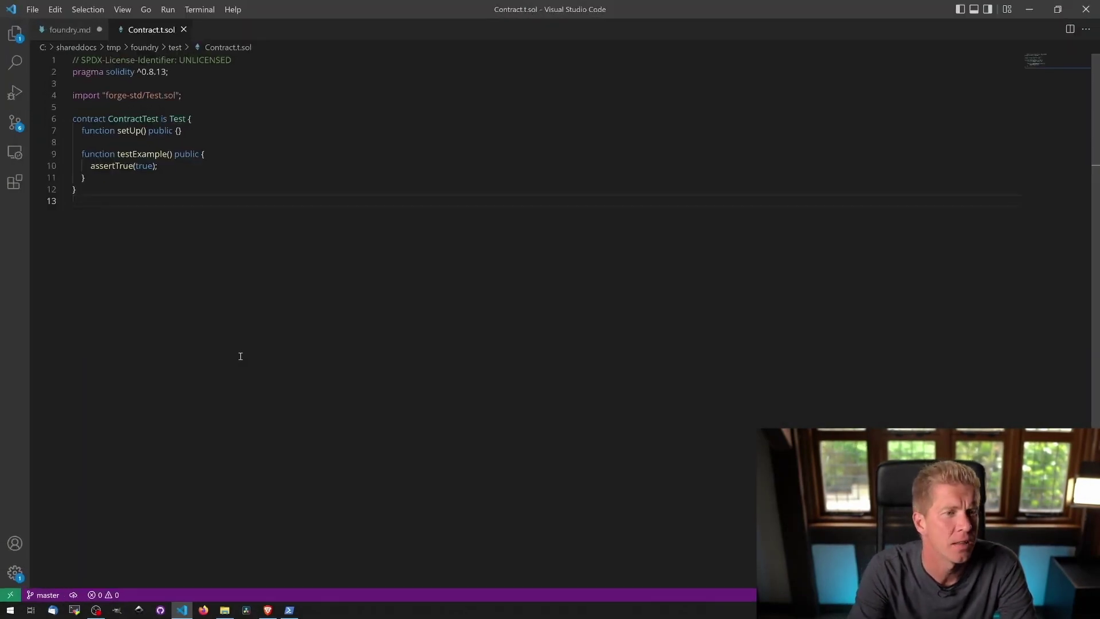
{"action": "key", "text": "ctrl+plus"}
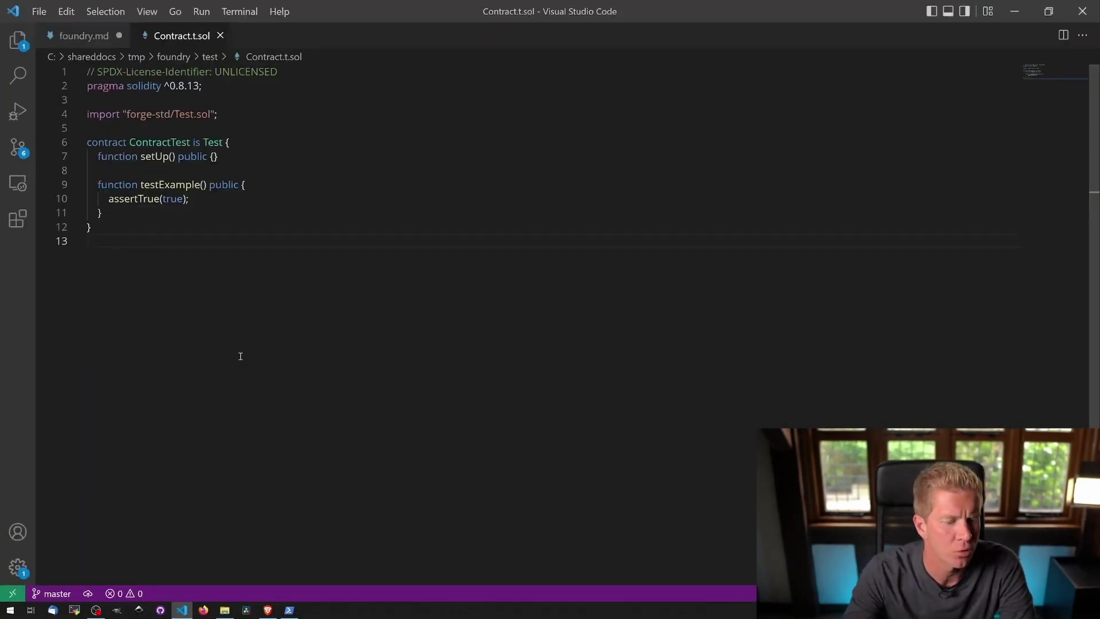
{"action": "left_click", "coordinate": [224, 610]}
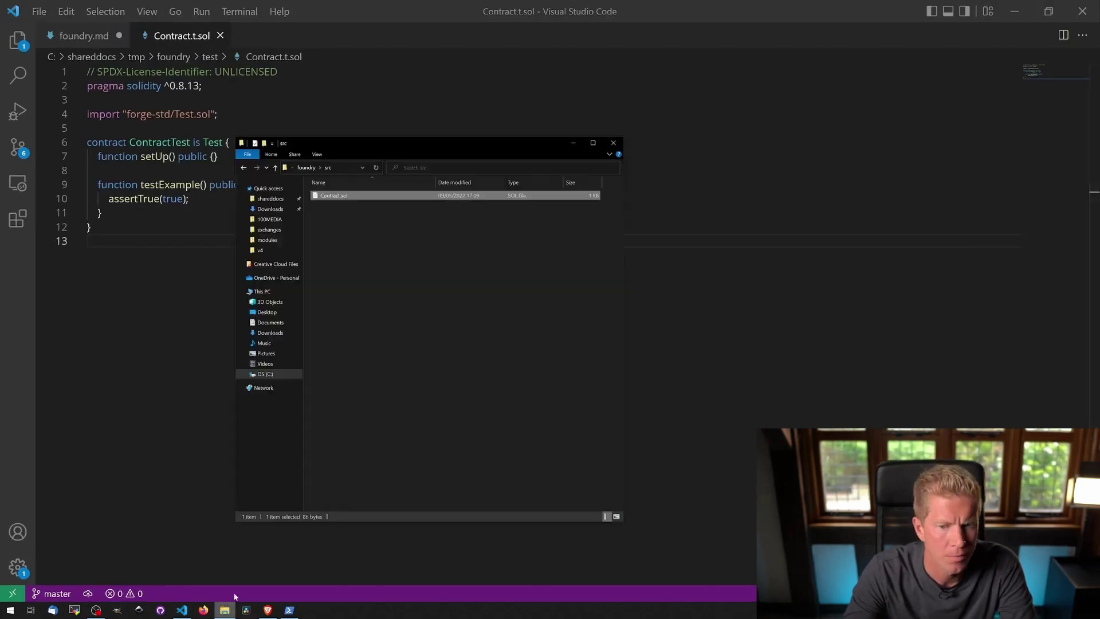
{"action": "double_click", "coordinate": [385, 199]}
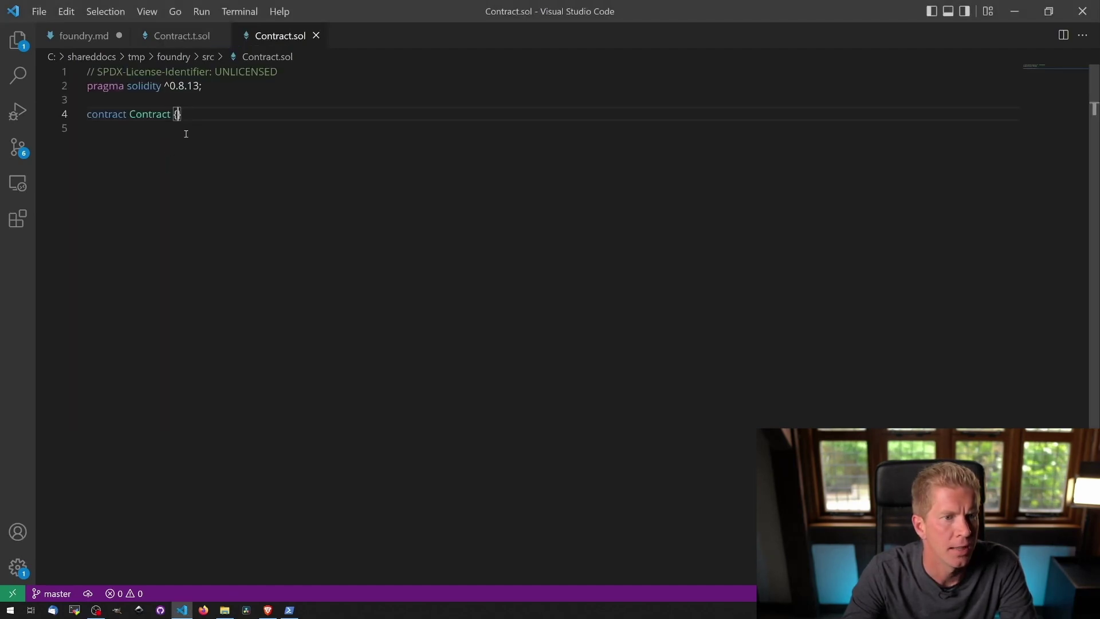
- Add a public count variable and a plus() function doing count += 1, and save Contract.sol
{"action": "left_click", "coordinate": [177, 115]}
{"action": "key", "text": "Return"}
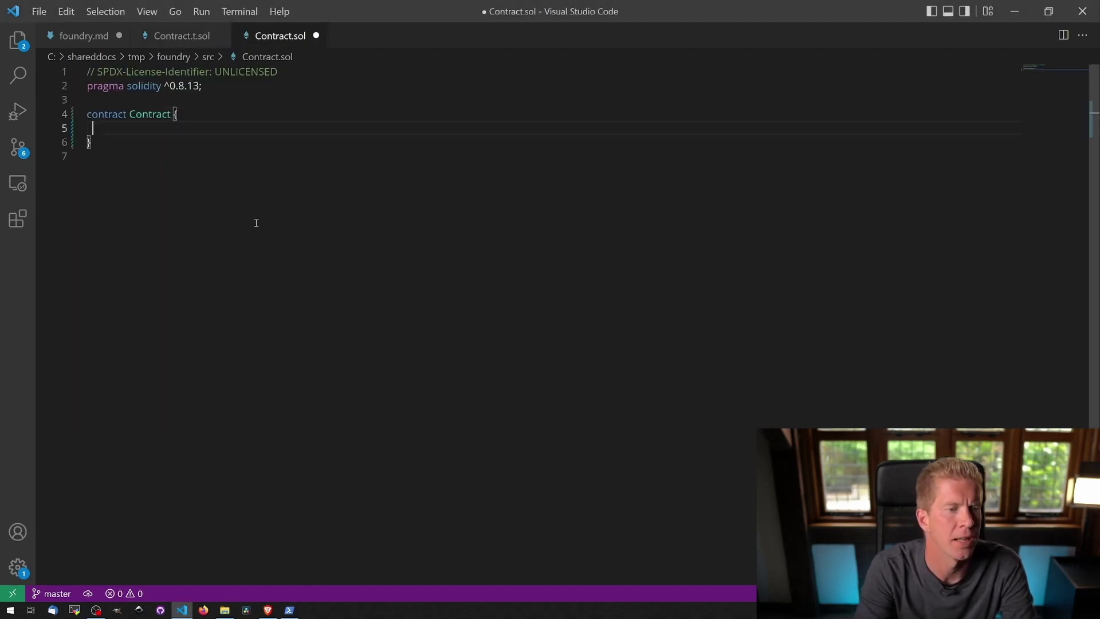
{"action": "type", "text": "uint256"}
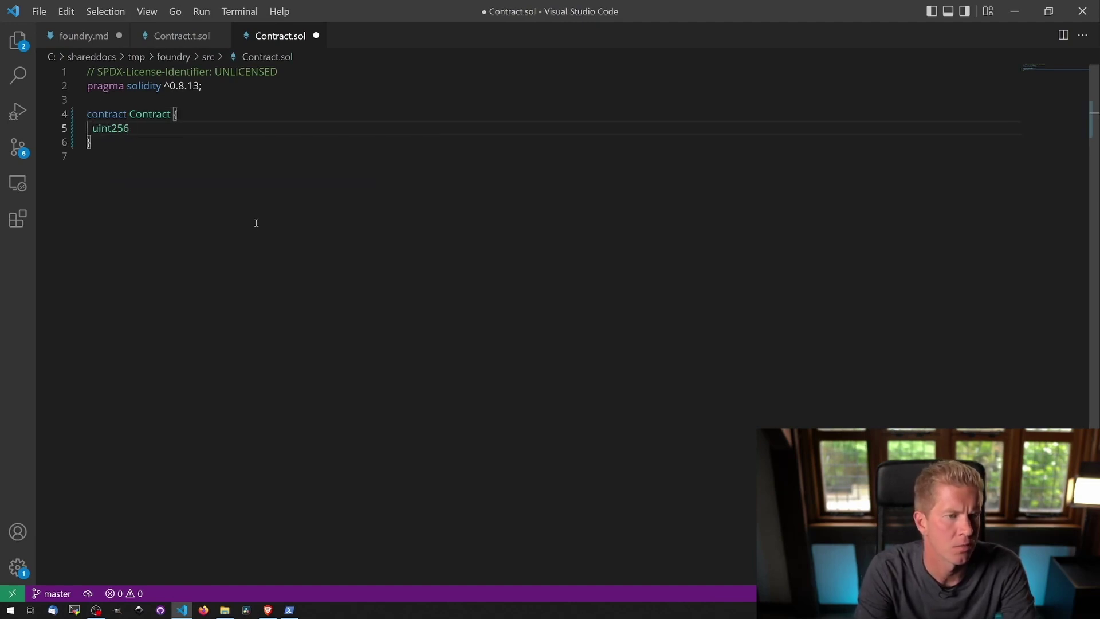
{"action": "type", "text": " count ="}
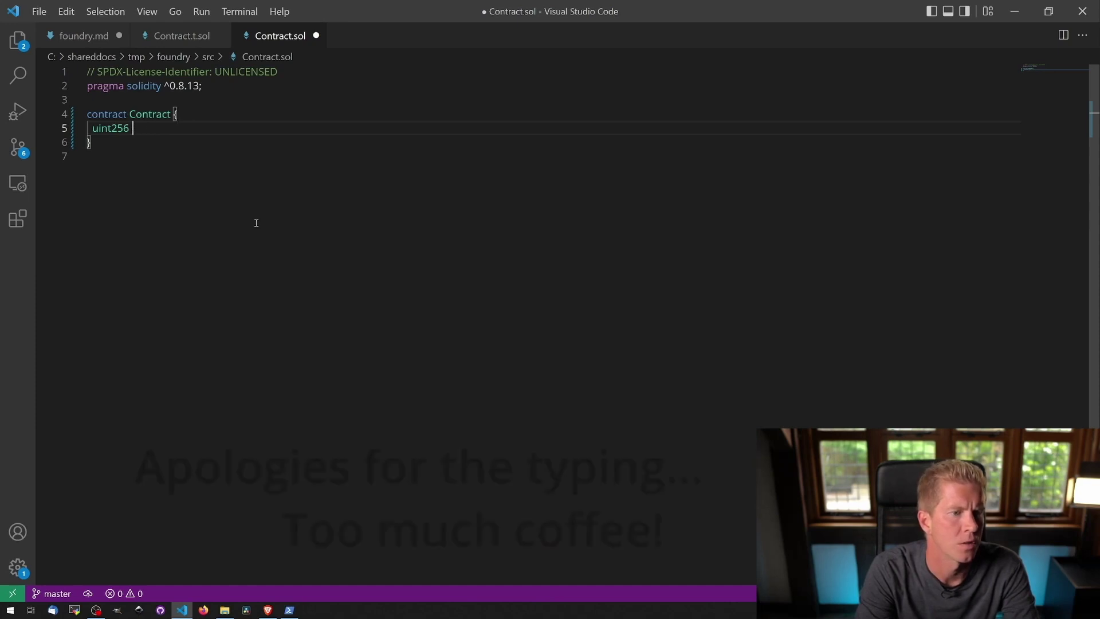
{"action": "type", "text": "public count"}
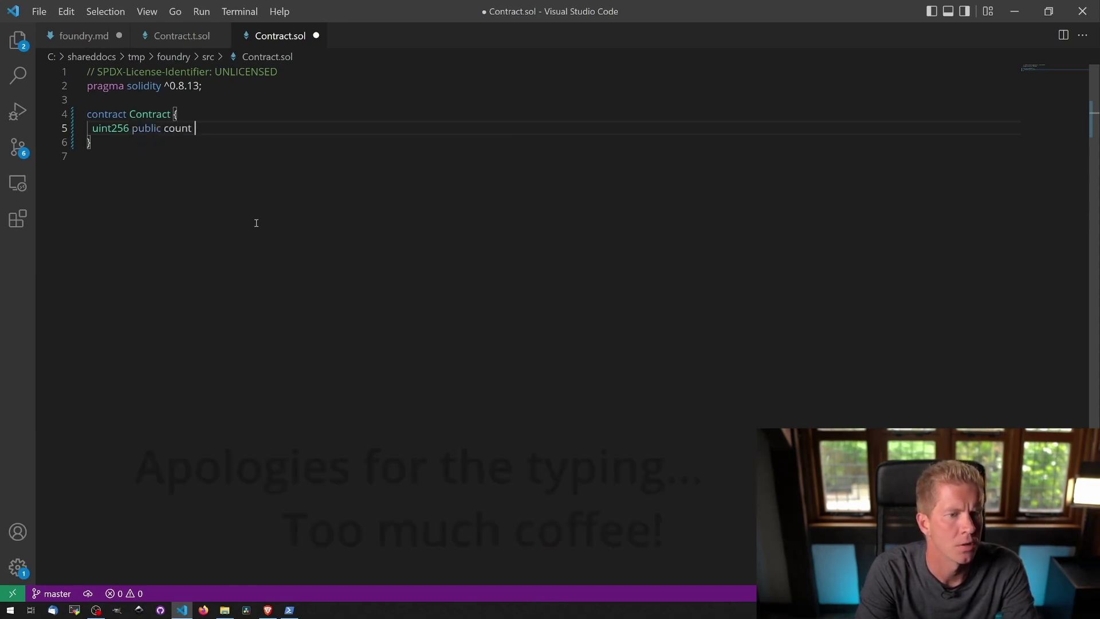
{"action": "key", "text": "BackSpace"}
{"action": "key", "text": "BackSpace"}
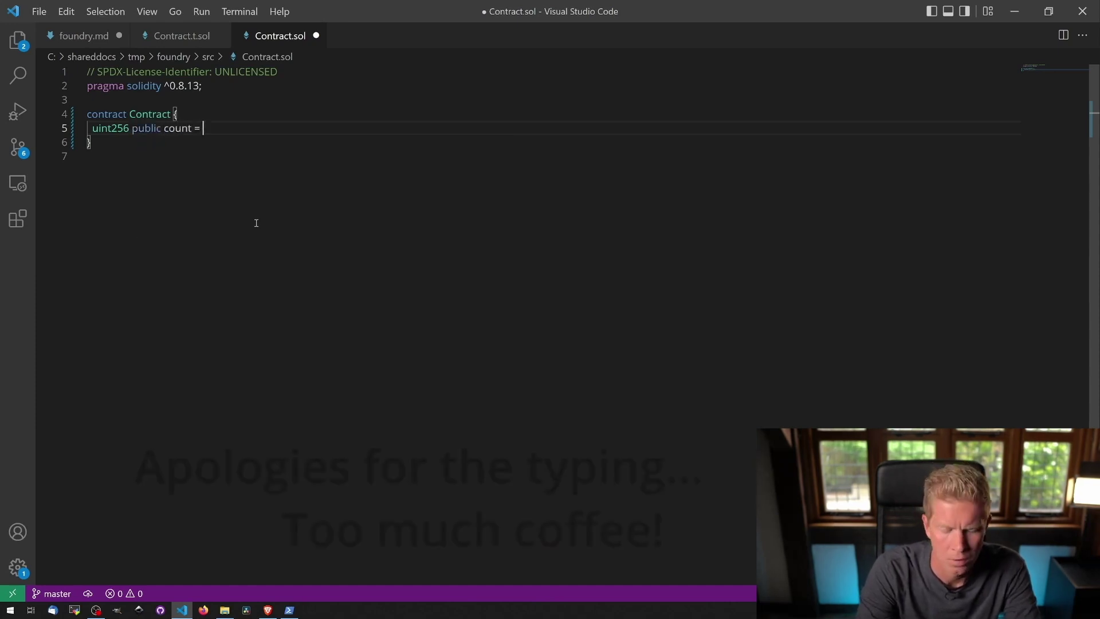
{"action": "type", "text": "0;"}
{"action": "key", "text": "Return"}
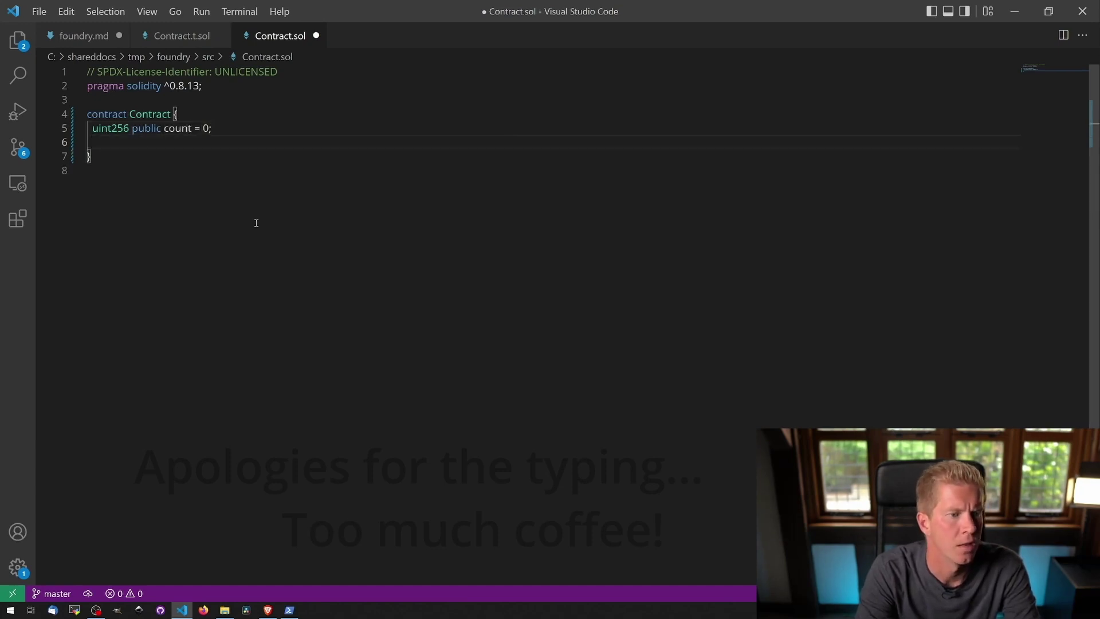
{"action": "type", "text": "func"}
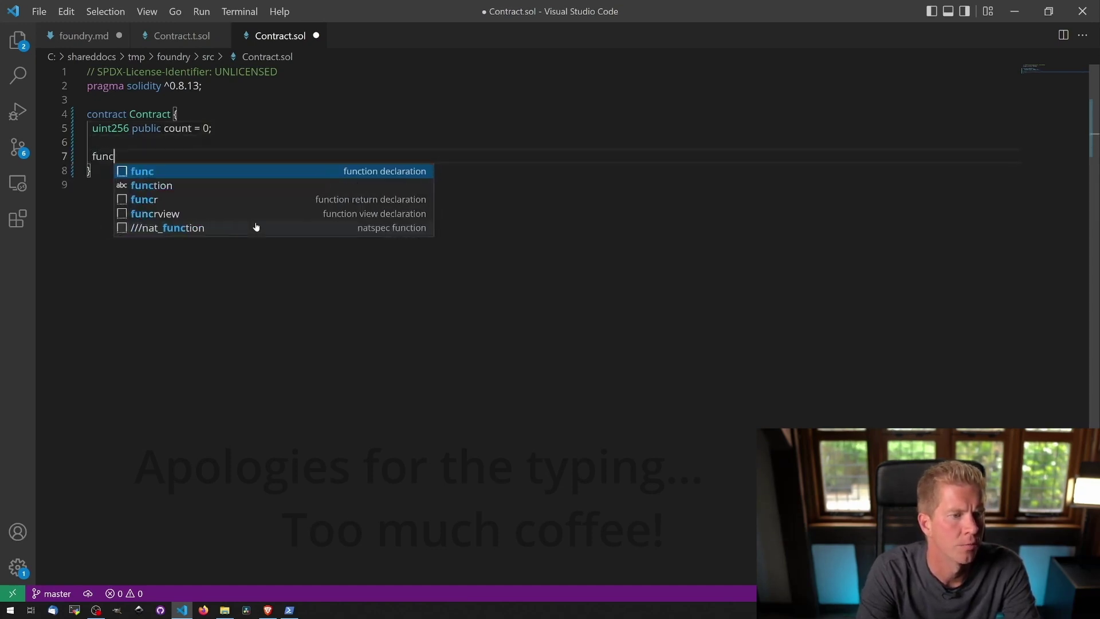
{"action": "type", "text": "tt"}
{"action": "key", "text": "BackSpace"}
{"action": "type", "text": "tion "}
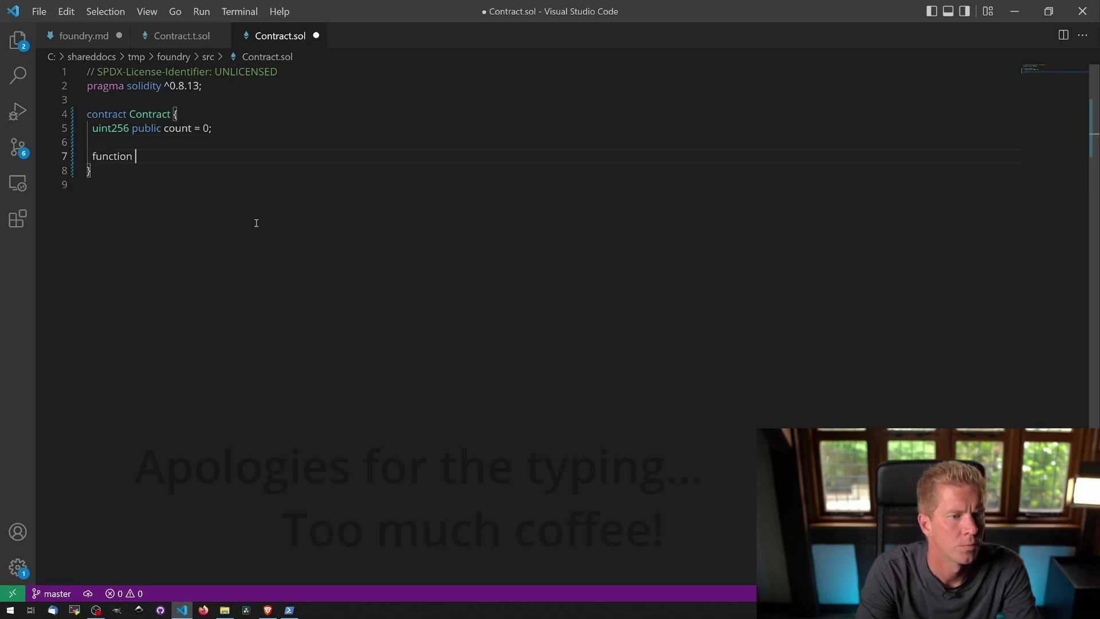
{"action": "type", "text": "plus("}
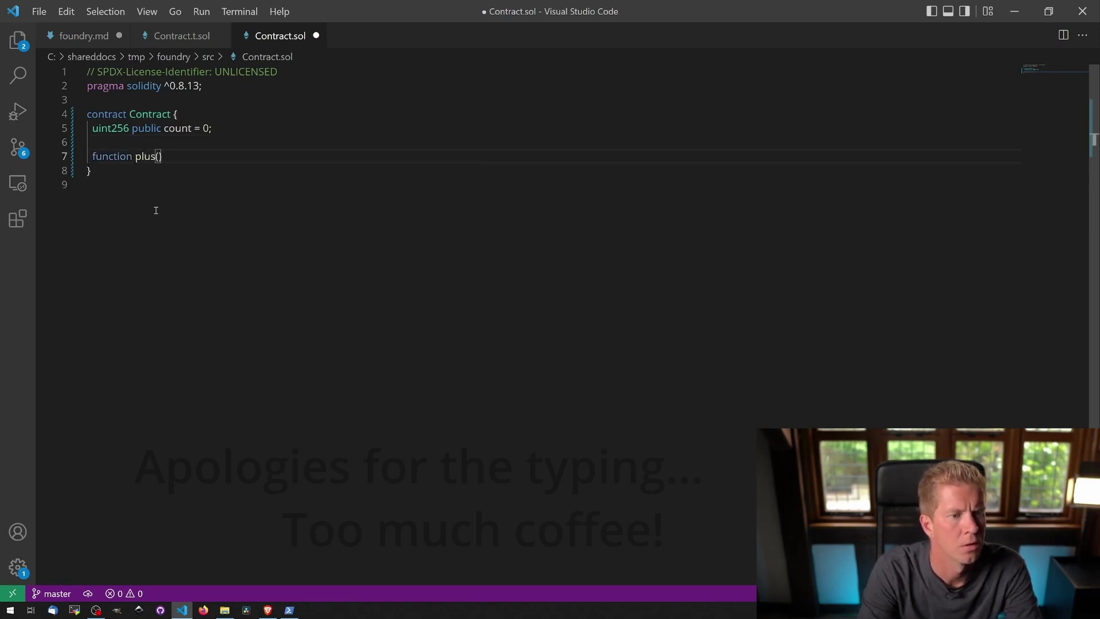
{"action": "type", "text": ") public P"}
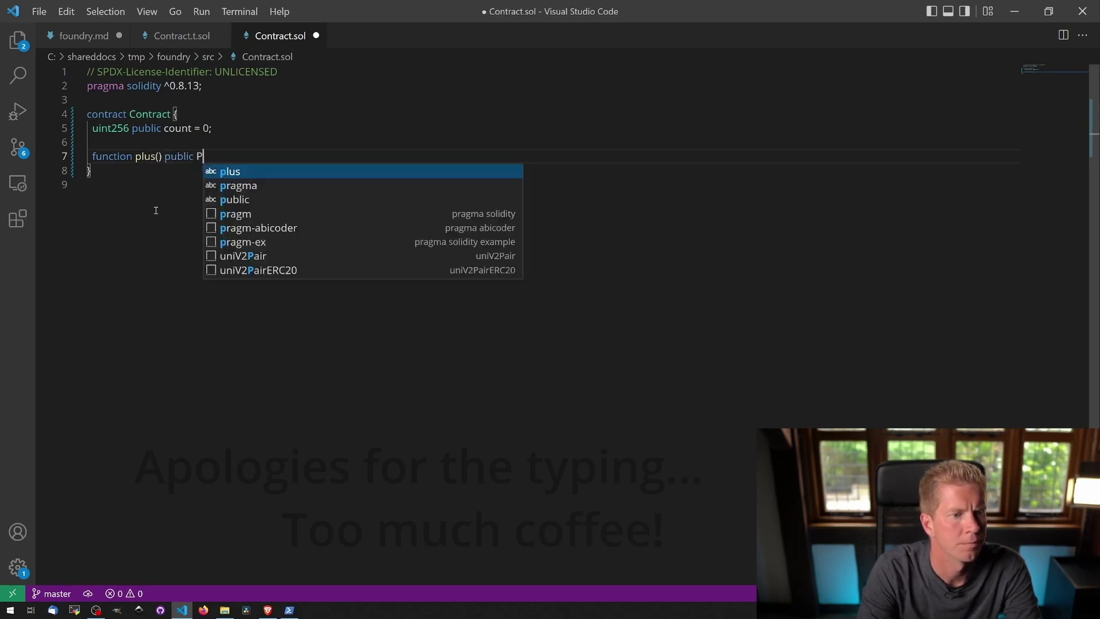
{"action": "key", "text": "BackSpace"}
{"action": "type", "text": "{"}
{"action": "key", "text": "Return"}
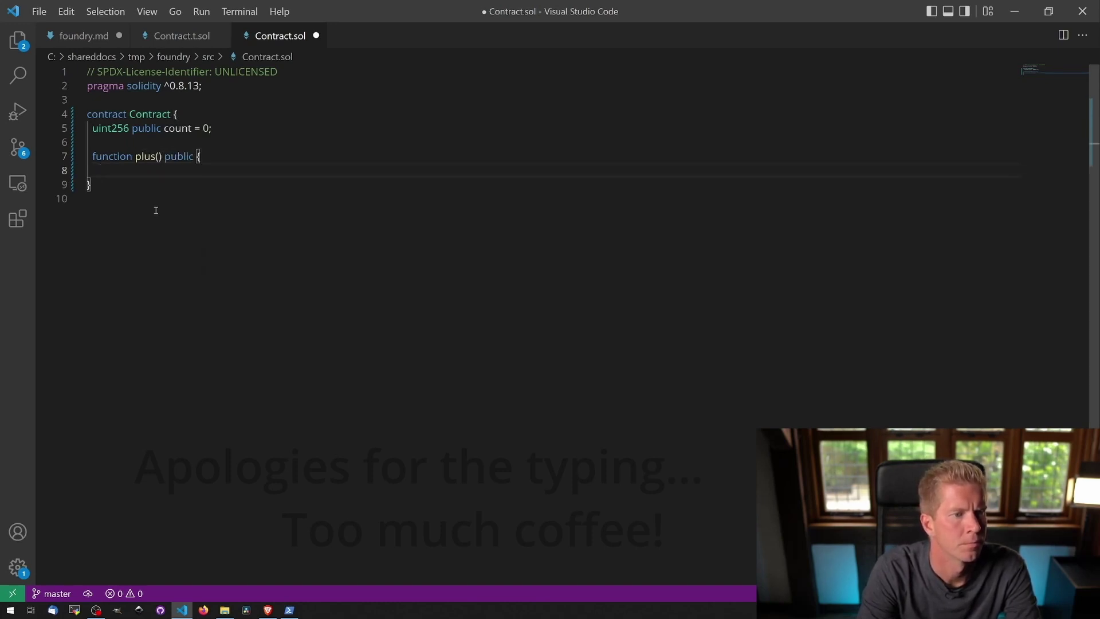
{"action": "type", "text": "ount _+"}
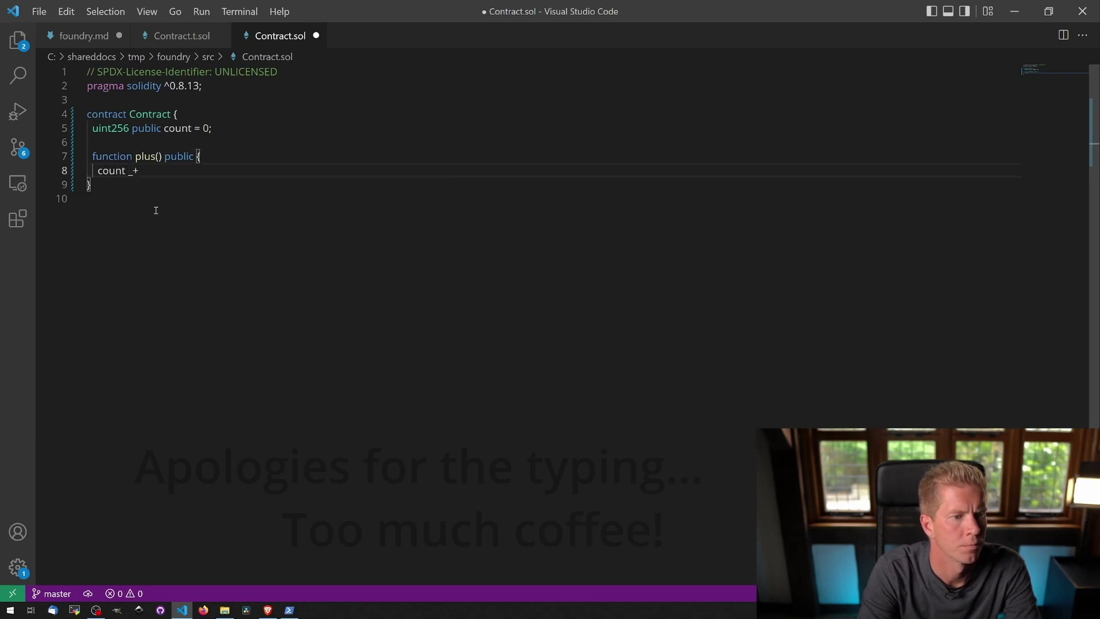
{"action": "key", "text": "BackSpace"}
{"action": "key", "text": "BackSpace"}
{"action": "key", "text": "Return"}
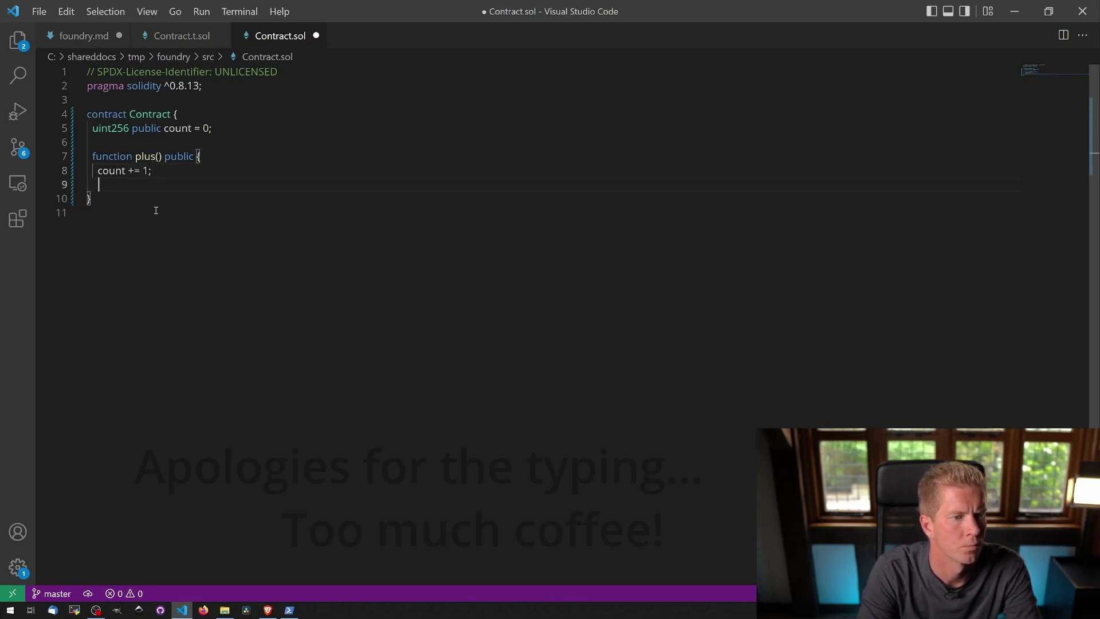
{"action": "type", "text": "}"}
{"action": "left_click", "coordinate": [110, 303]}
{"action": "key", "text": "ctrl+s"}
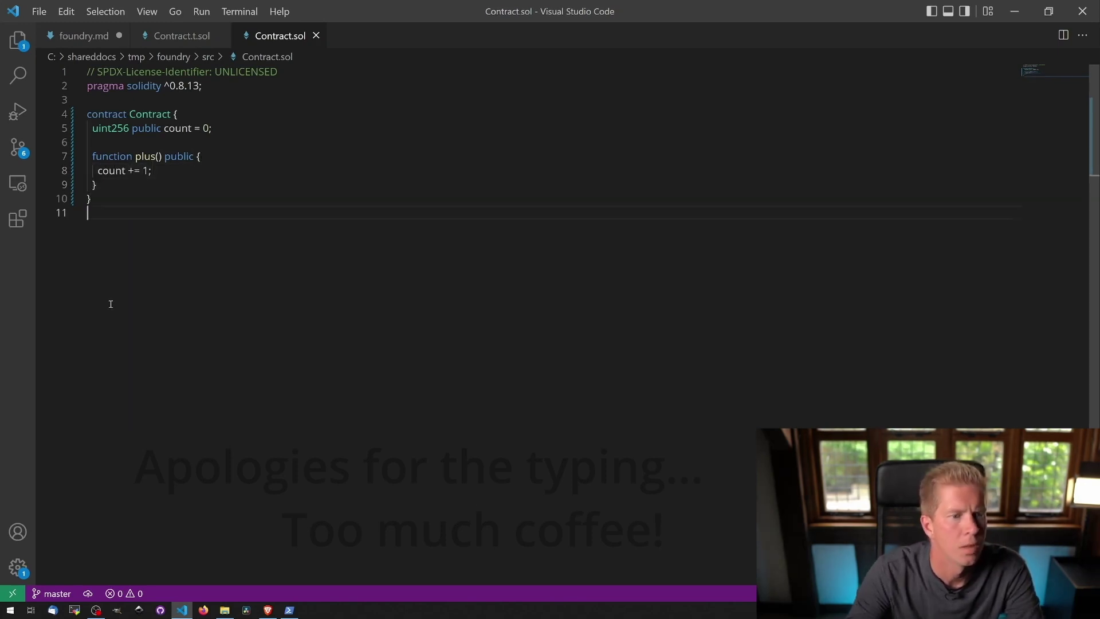
- Run forge build in PowerShell, then return to Contract.t.sol in the editor
{"action": "key", "text": "alt+Tab"}
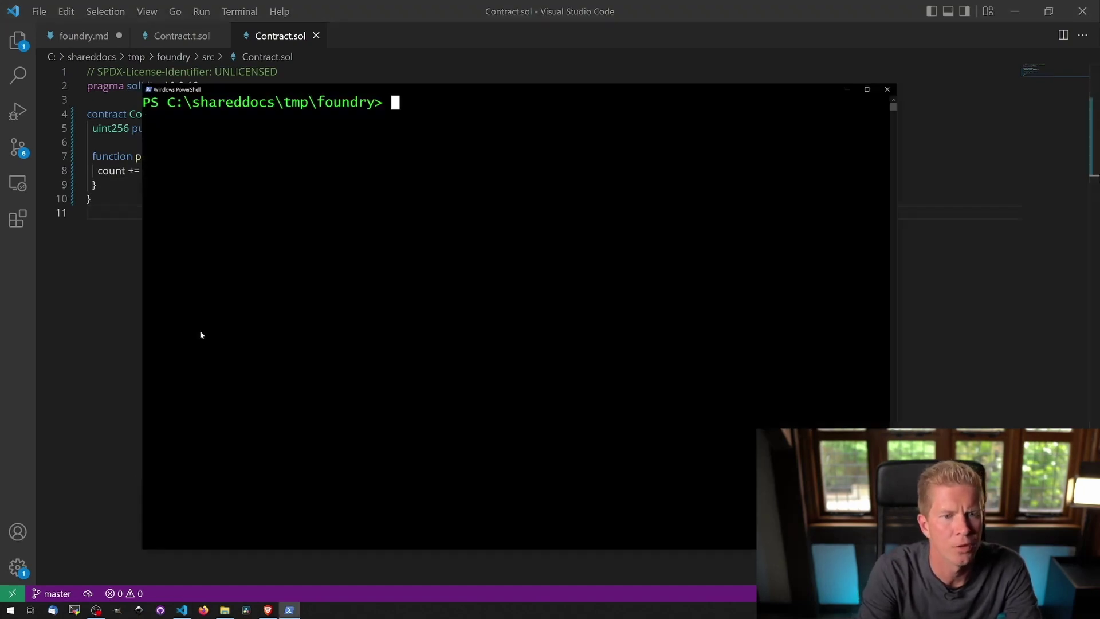
{"action": "type", "text": "forge build"}
{"action": "key", "text": "Return"}
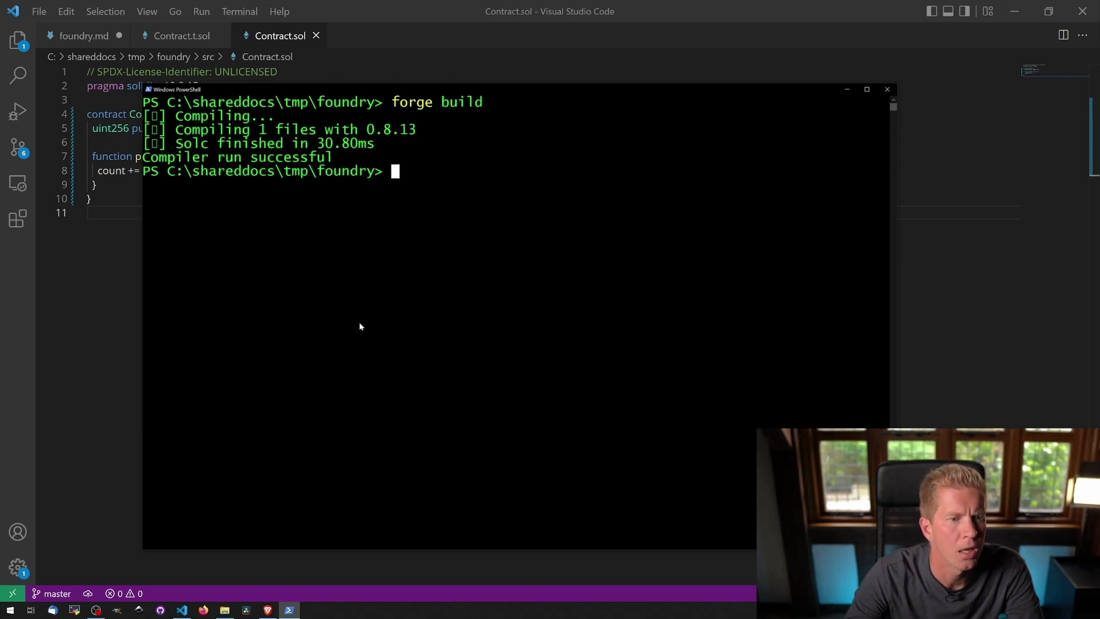
{"action": "left_click", "coordinate": [181, 35]}
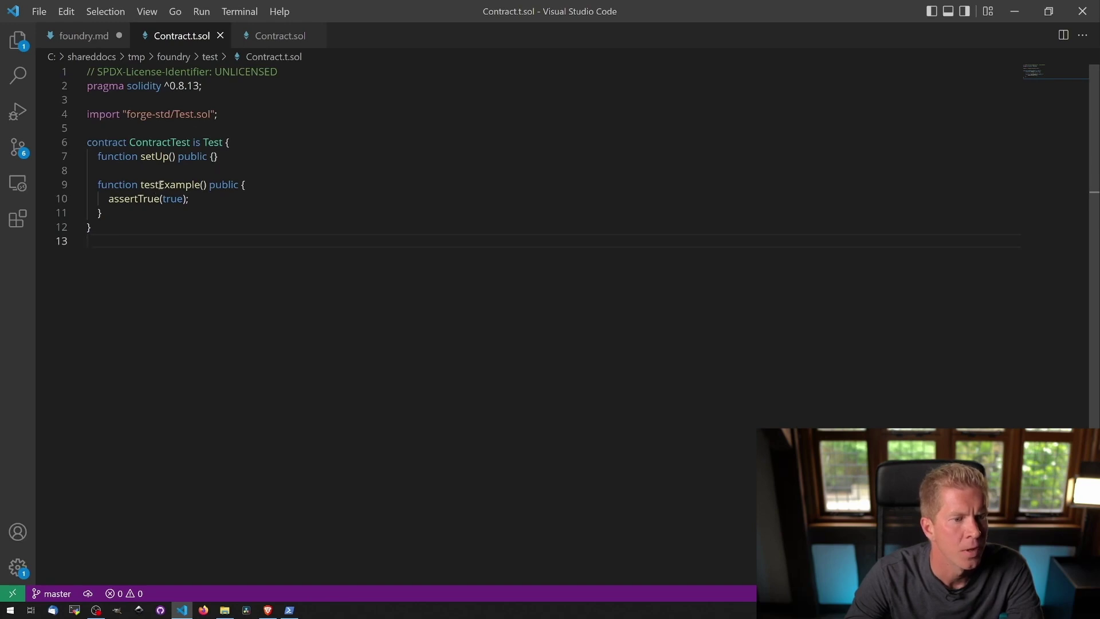
- Add a testCount function asserting assertEq(count, 0) in Contract.t.sol
{"action": "key", "text": "Up"}
{"action": "key", "text": "Up"}
{"action": "key", "text": "End"}
{"action": "key", "text": "Return"}
{"action": "key", "text": "Return"}
{"action": "type", "text": "functi"}
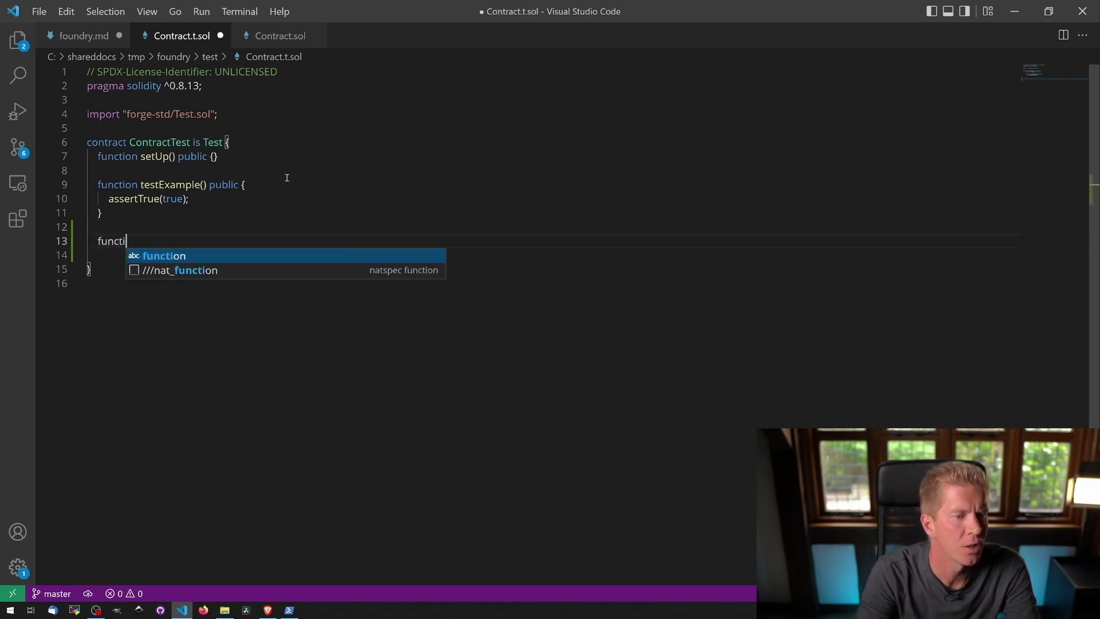
{"action": "type", "text": "on test"}
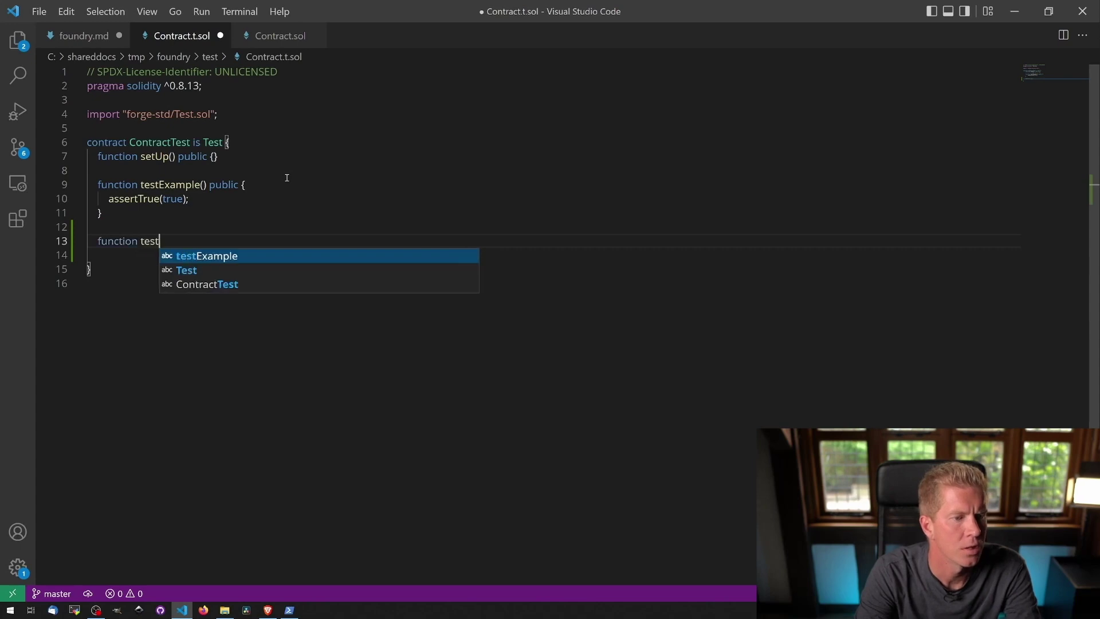
{"action": "type", "text": "Count() p"}
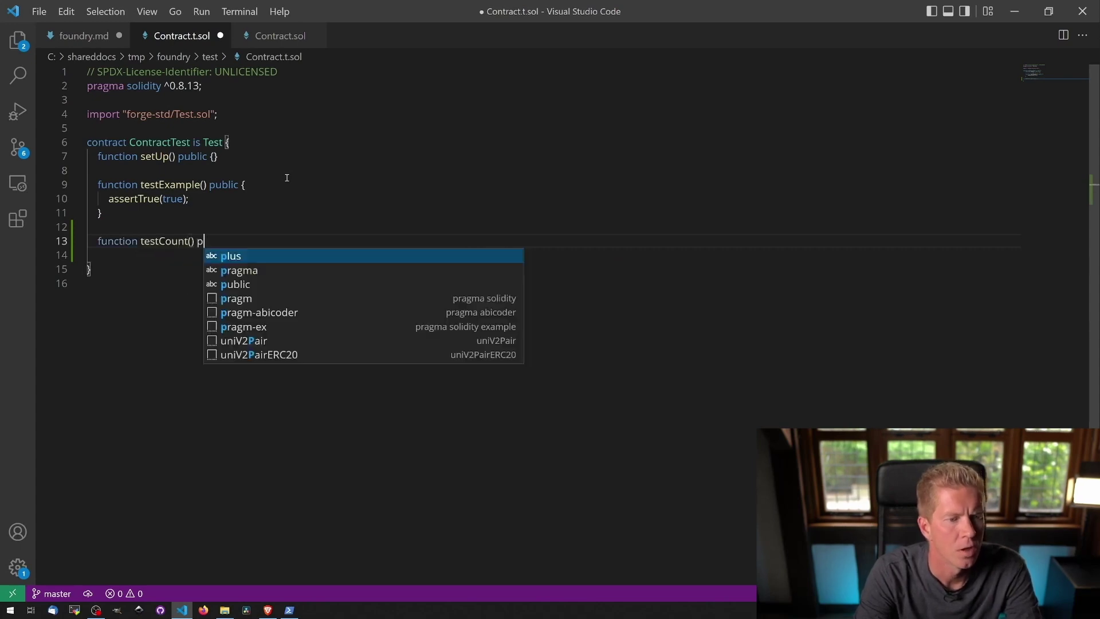
{"action": "type", "text": "ublic {"}
{"action": "key", "text": "Return"}
{"action": "key", "text": "Return"}
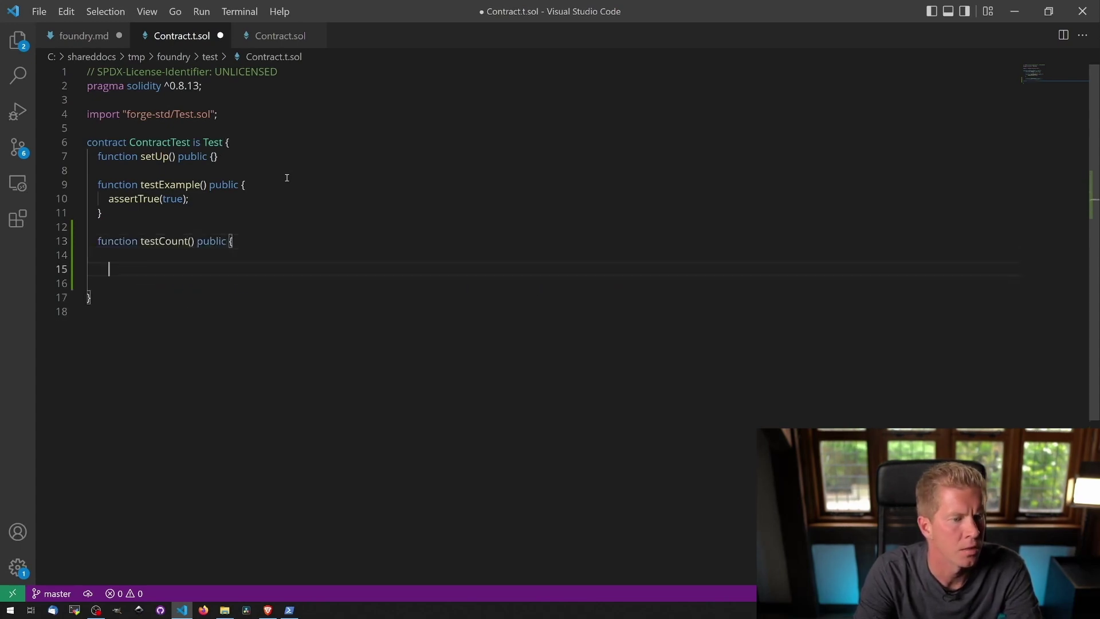
{"action": "type", "text": "}"}
{"action": "key", "text": "Up"}
{"action": "key", "text": "Tab"}
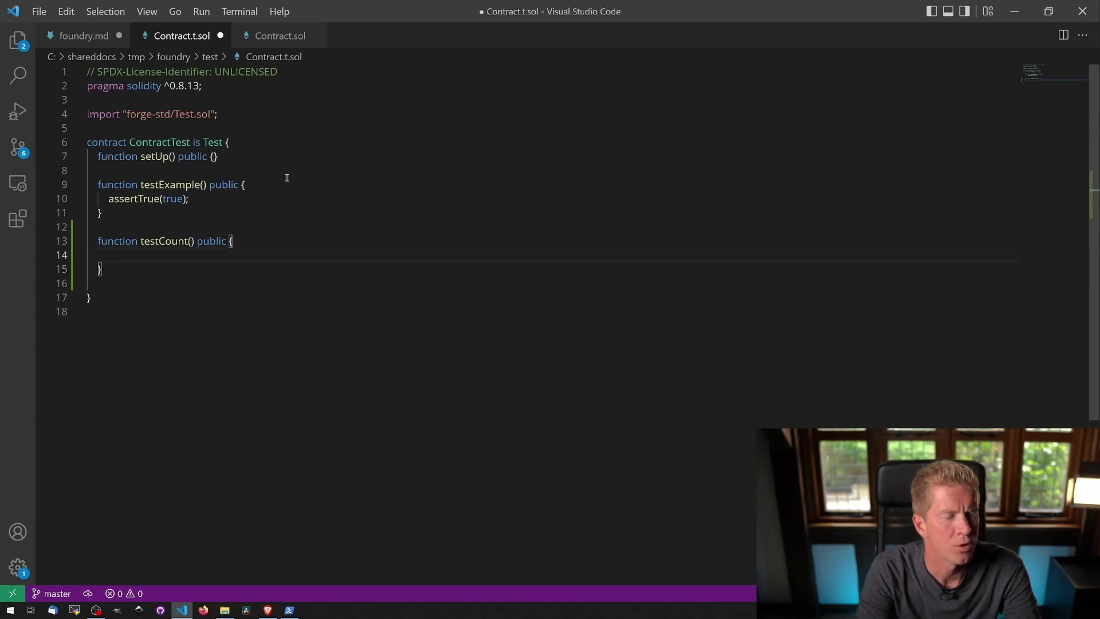
{"action": "type", "text": "assertE"}
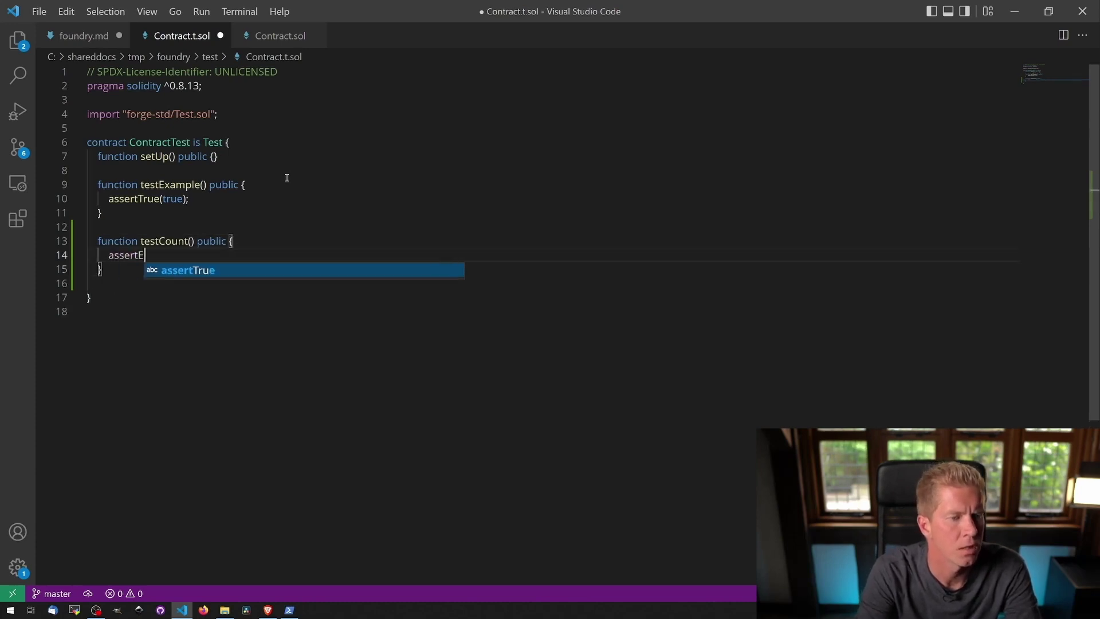
{"action": "type", "text": "q(cou"}
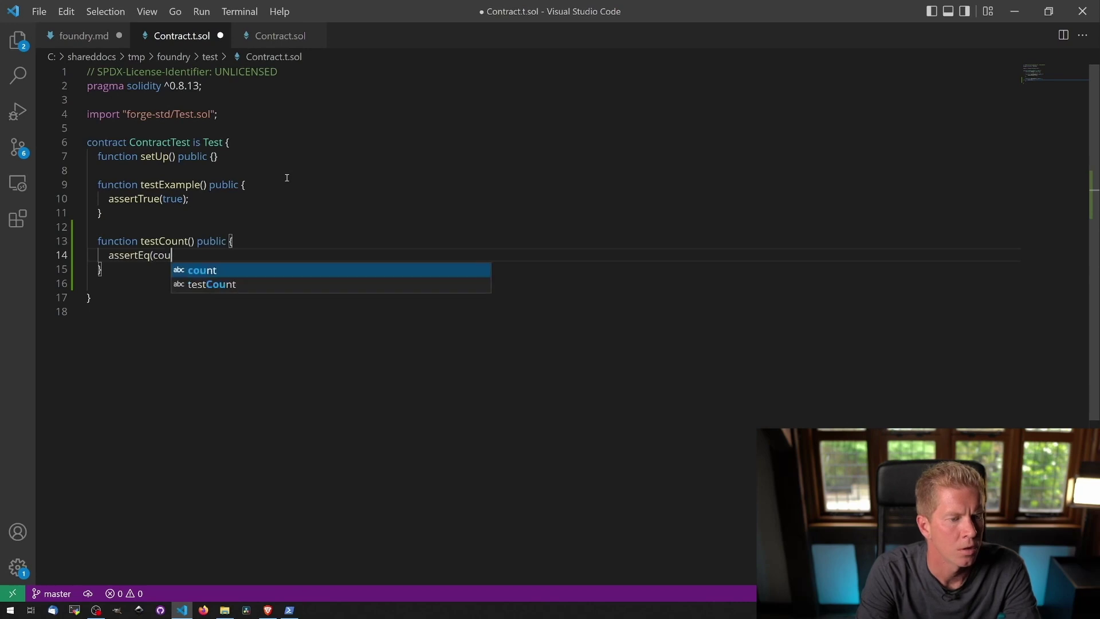
{"action": "type", "text": "nt,0);"}
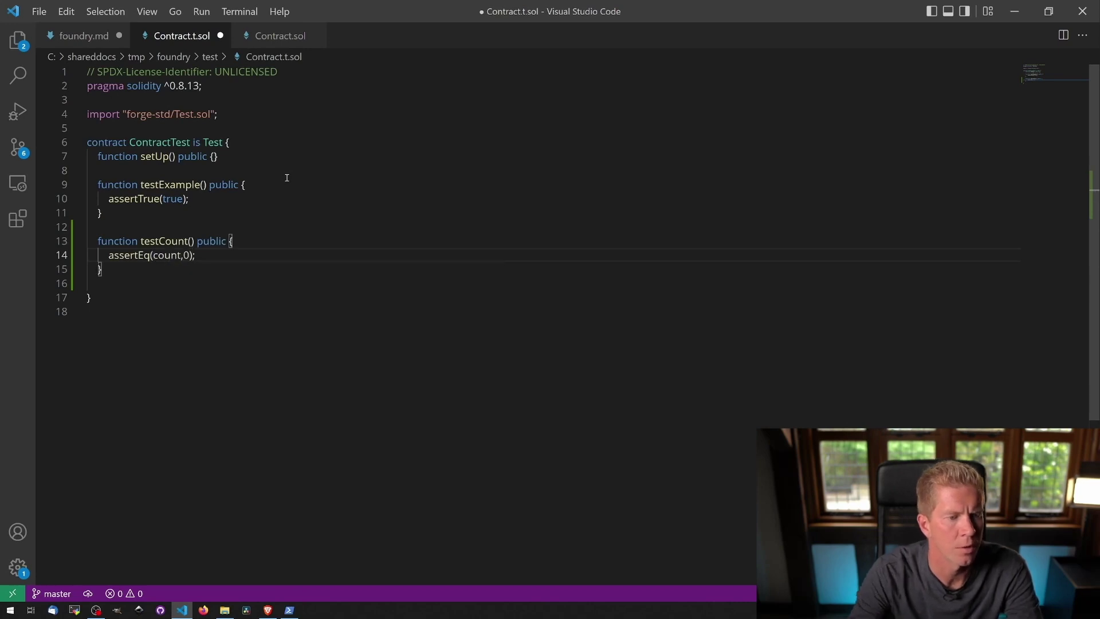
- Make ContractTest inherit Contract, import "src/Contract.sol", and save the test file
{"action": "left_click", "coordinate": [224, 142]}
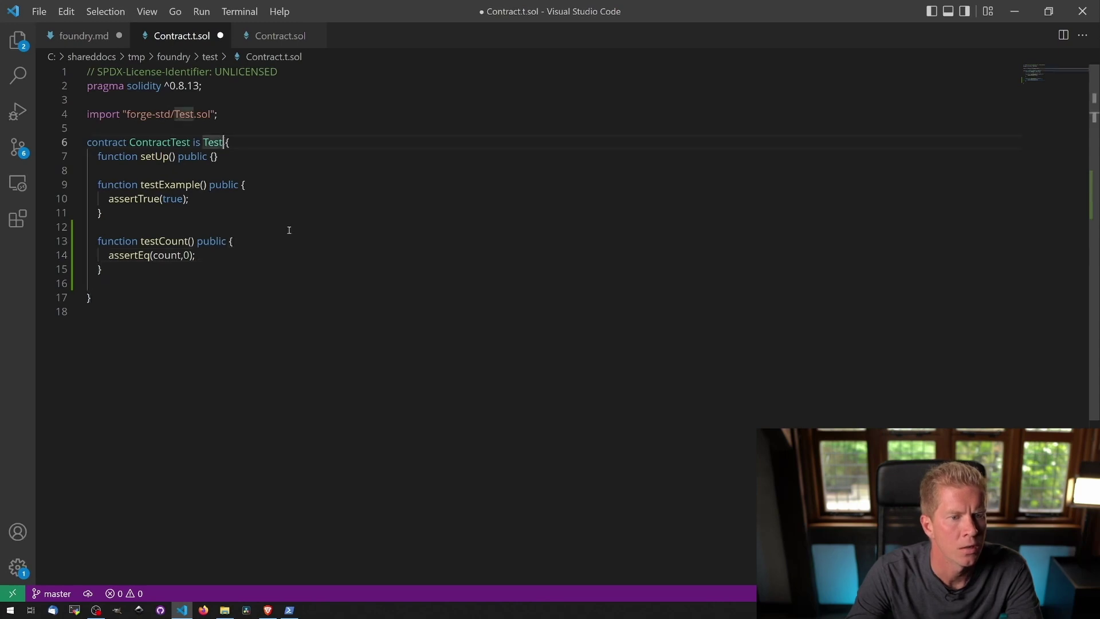
{"action": "type", "text": ", Contract"}
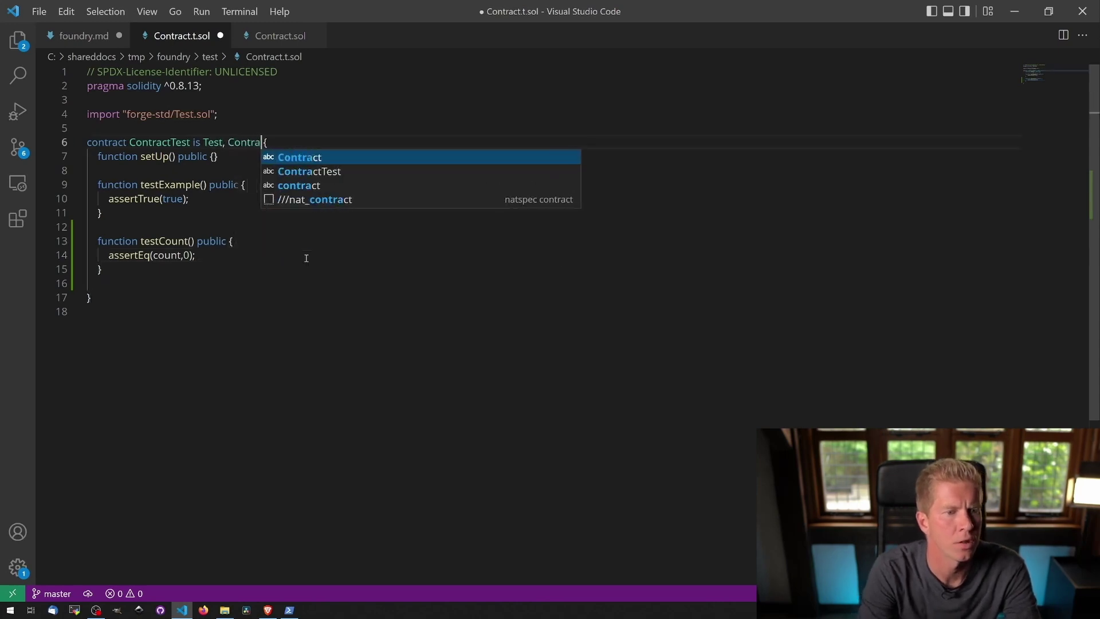
{"action": "key", "text": "Escape"}
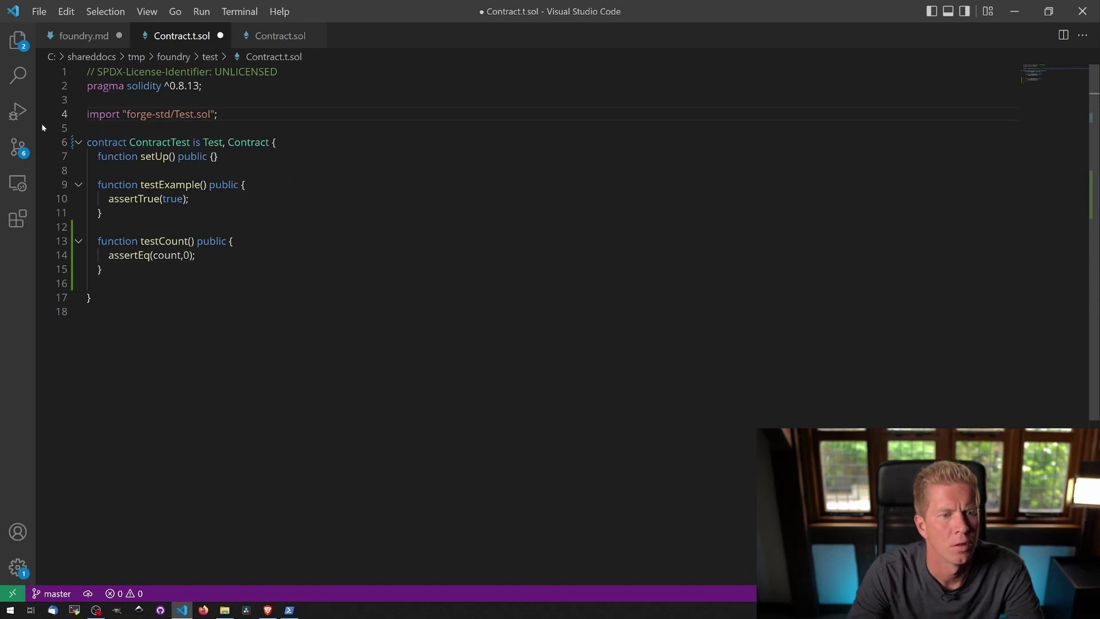
{"action": "key", "text": "Up"}
{"action": "key", "text": "Up"}
{"action": "key", "text": "End"}
{"action": "key", "text": "Return"}
{"action": "type", "text": "import \""}
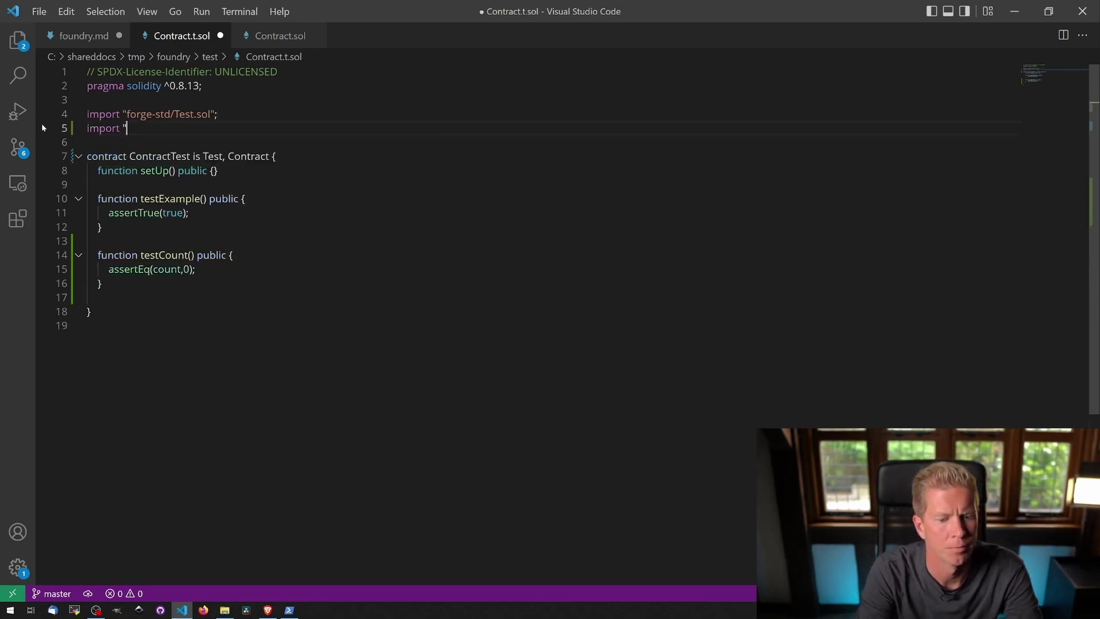
{"action": "type", "text": "src/c"}
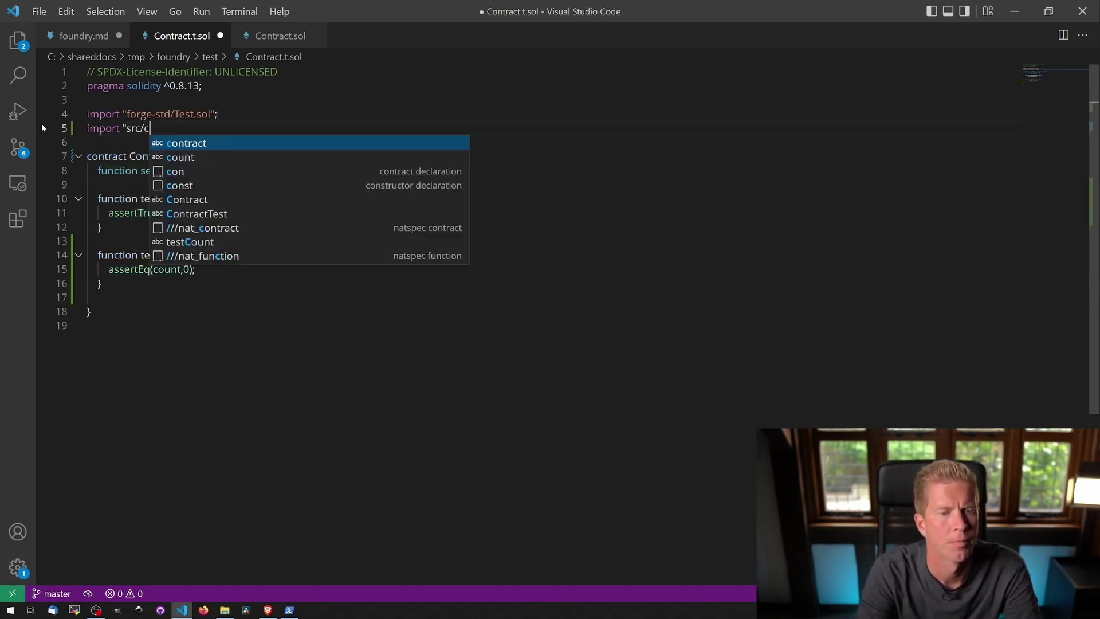
{"action": "type", "text": "ontract.sol\";"}
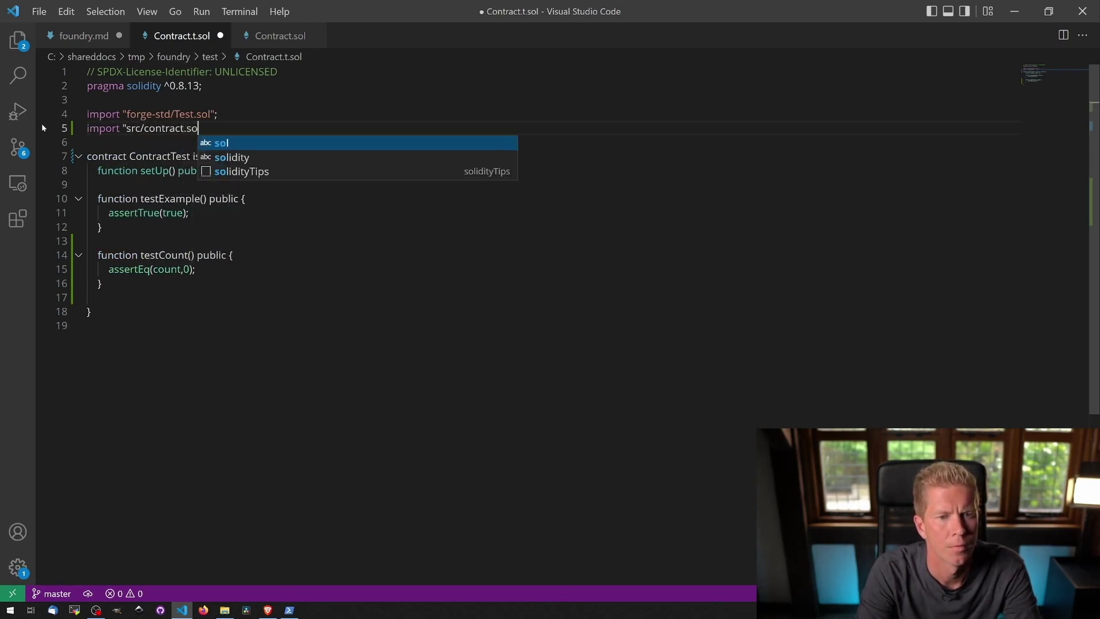
{"action": "key", "text": "Return"}
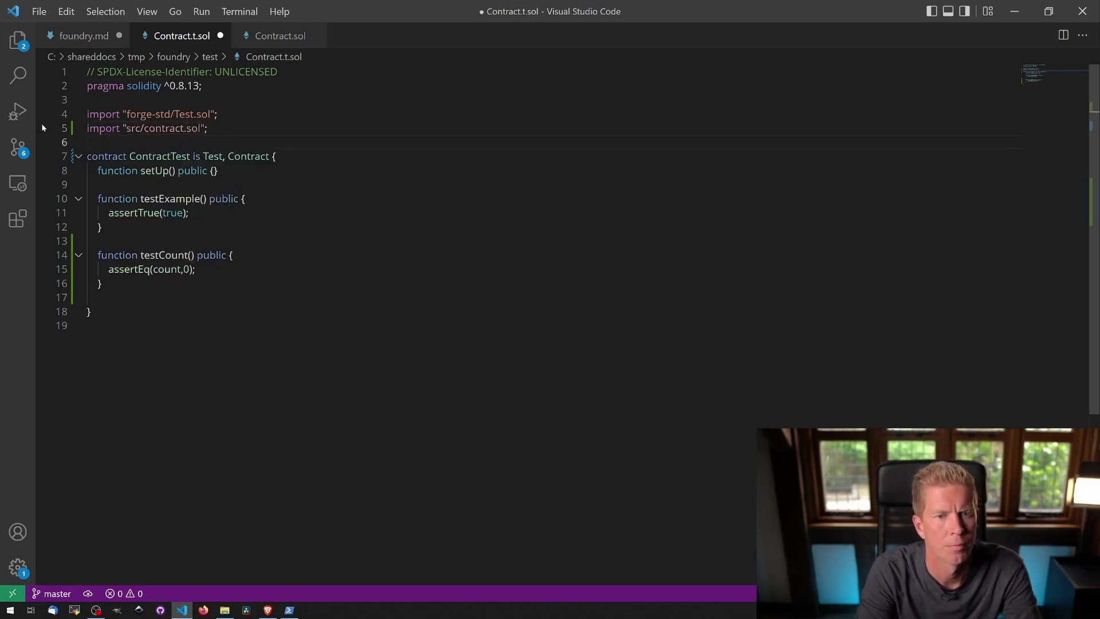
{"action": "key", "text": "Up"}
{"action": "key", "text": "ctrl+Left"}
{"action": "key", "text": "ctrl+Left"}
{"action": "key", "text": "ctrl+Left"}
{"action": "key", "text": "Delete"}
{"action": "type", "text": "C"}
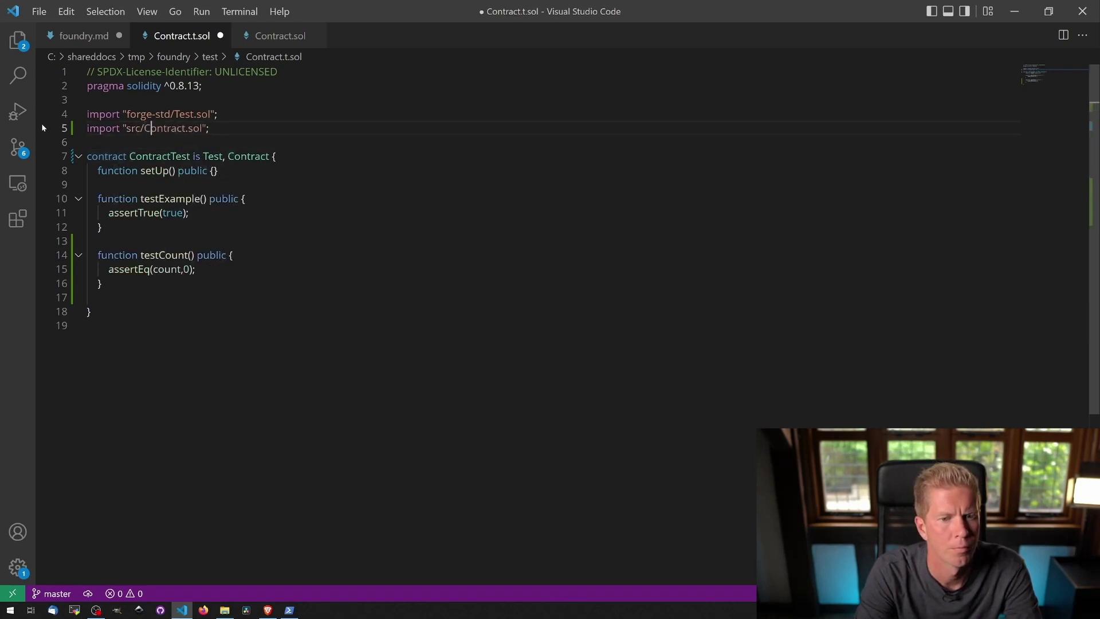
{"action": "key", "text": "ctrl+s"}
{"action": "key", "text": "alt+Tab"}
{"action": "type", "text": "for"}
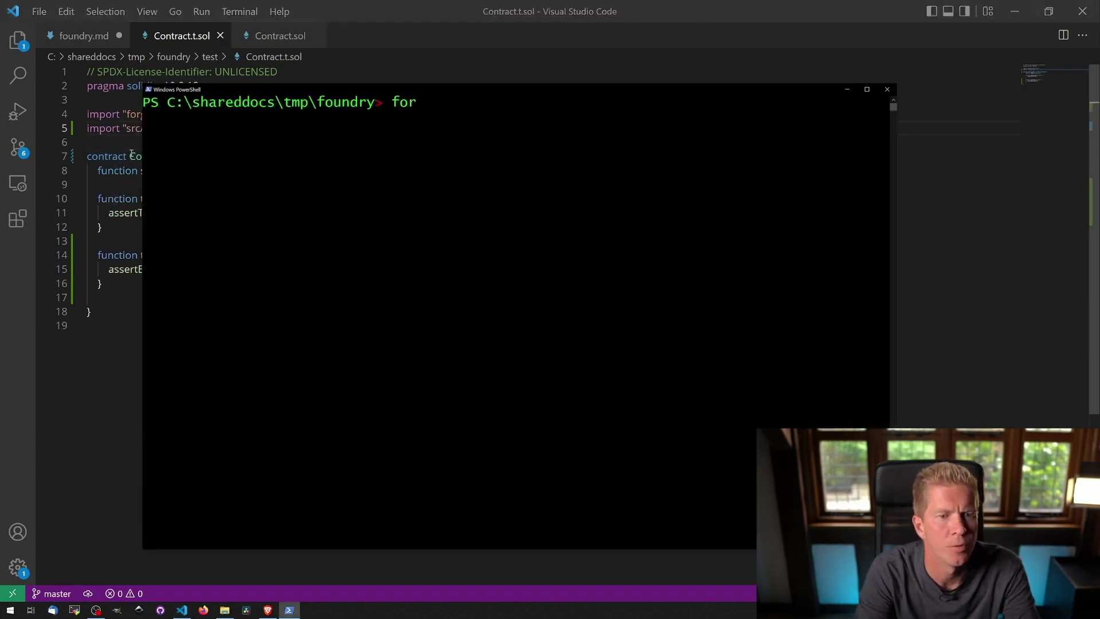
{"action": "type", "text": "ge test"}
- Run forge test so testCount and testExample both pass, then return to the editor
{"action": "key", "text": "Return"}
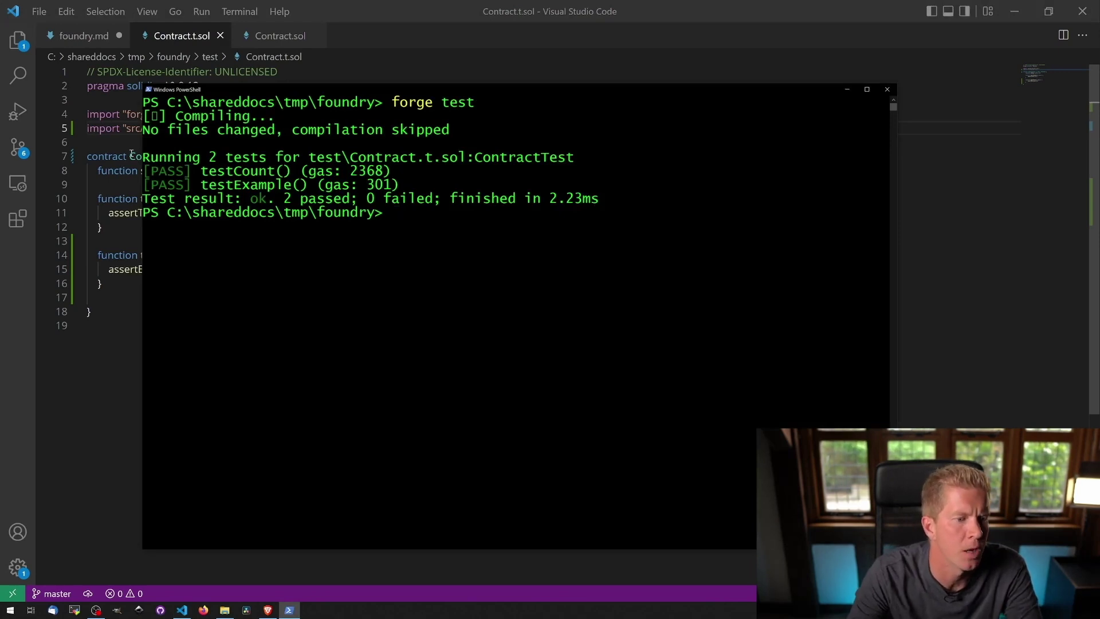
{"action": "left_click", "coordinate": [90, 253]}
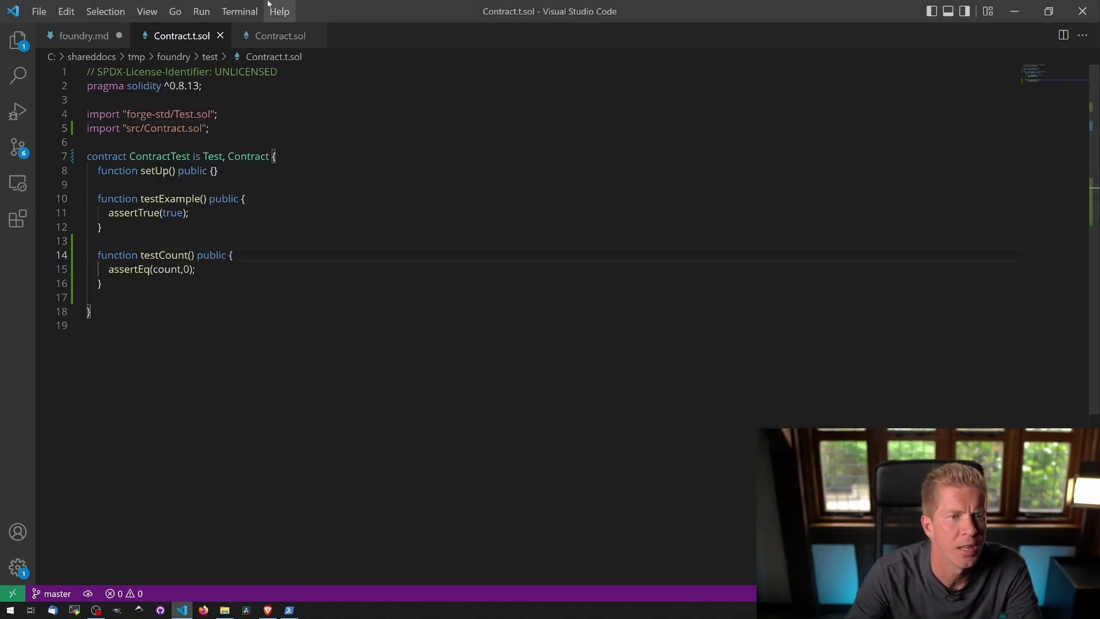
- Duplicate the testCount function below itself and rename the copy to testPlus
{"action": "left_click", "coordinate": [280, 35]}
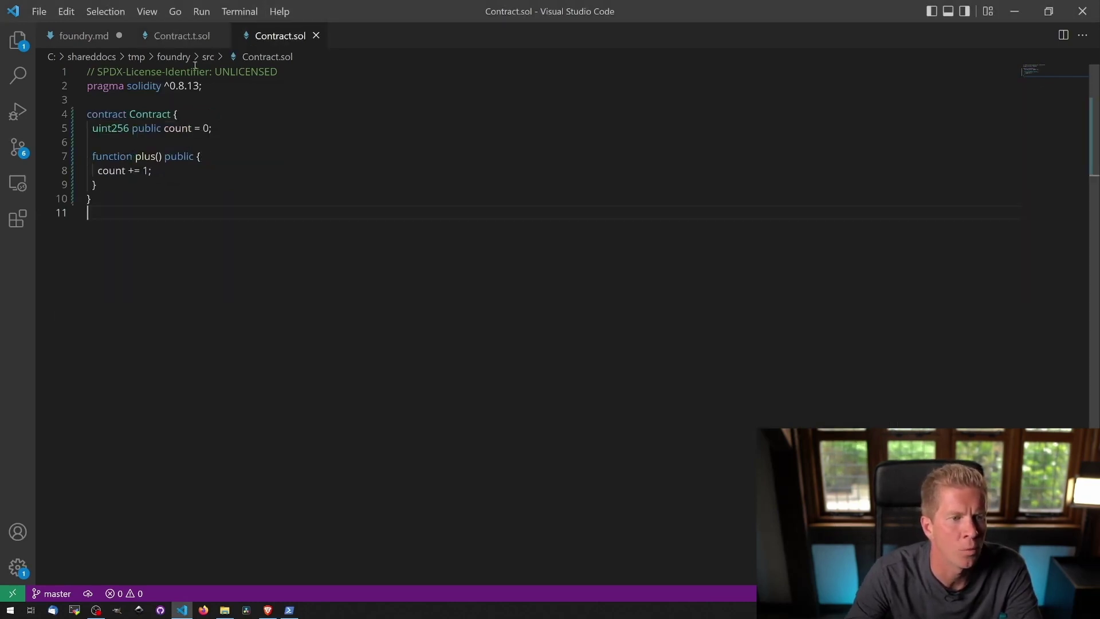
{"action": "left_click", "coordinate": [181, 36]}
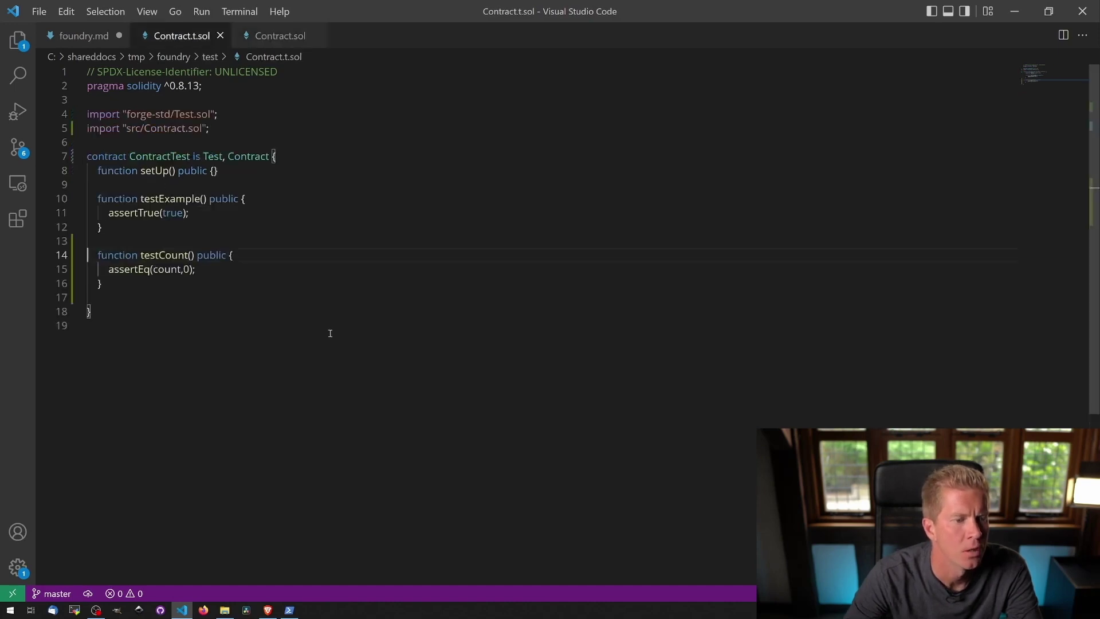
{"action": "key", "text": "shift+Down"}
{"action": "key", "text": "shift+Down"}
{"action": "key", "text": "shift+Down"}
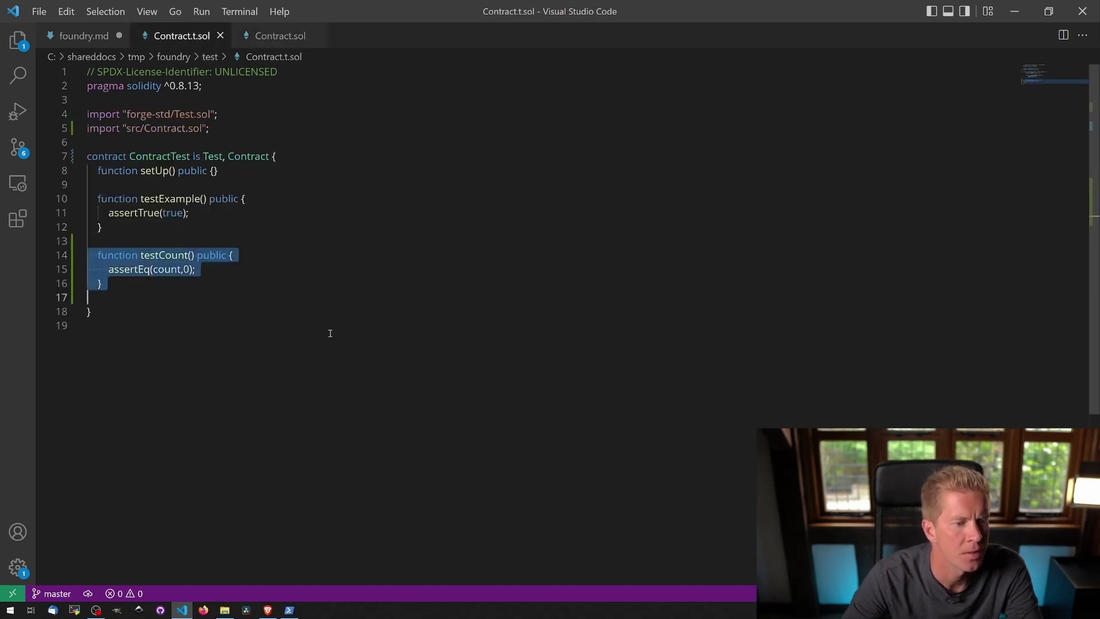
{"action": "key", "text": "ctrl+c"}
{"action": "key", "text": "ctrl+v"}
{"action": "key", "text": "Up"}
{"action": "key", "text": "Up"}
{"action": "key", "text": "Up"}
{"action": "key", "text": "Return"}
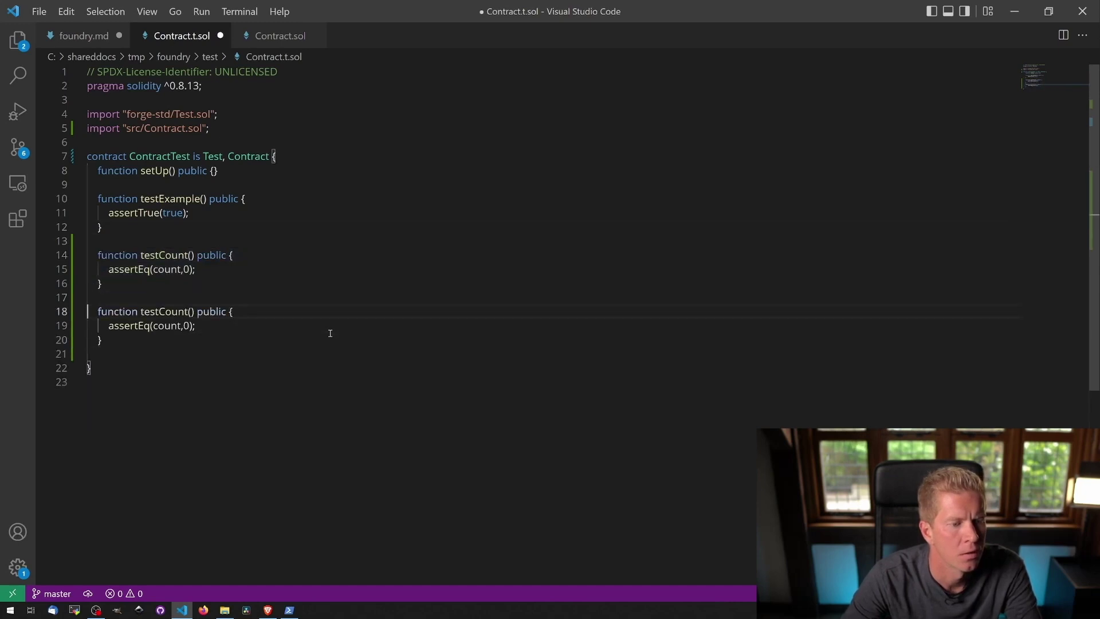
{"action": "double_click", "coordinate": [158, 310]}
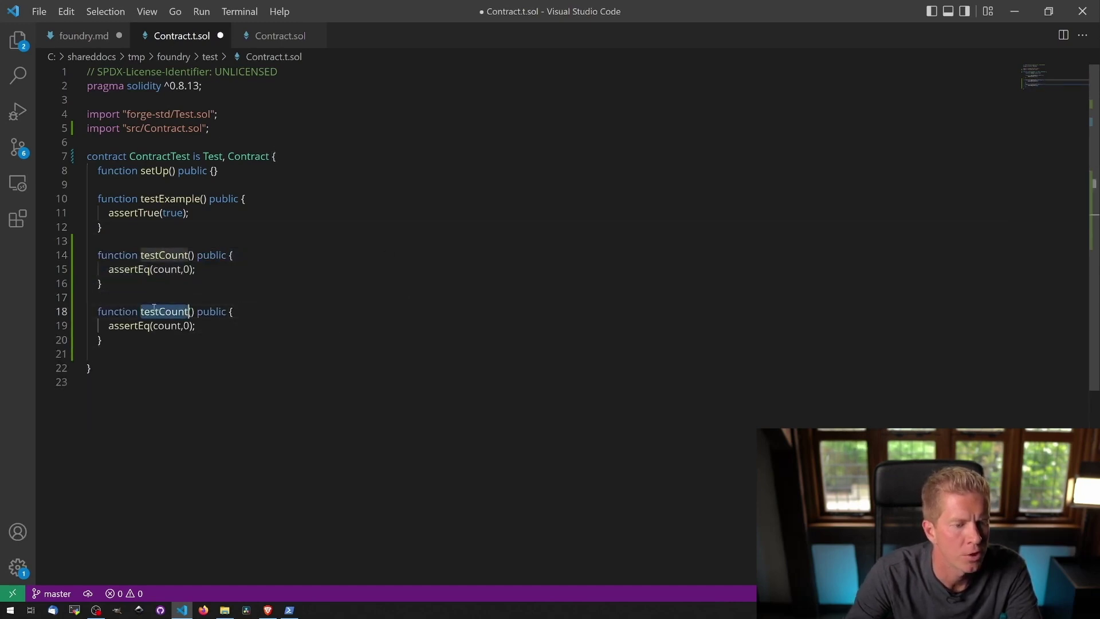
{"action": "type", "text": "testPlus"}
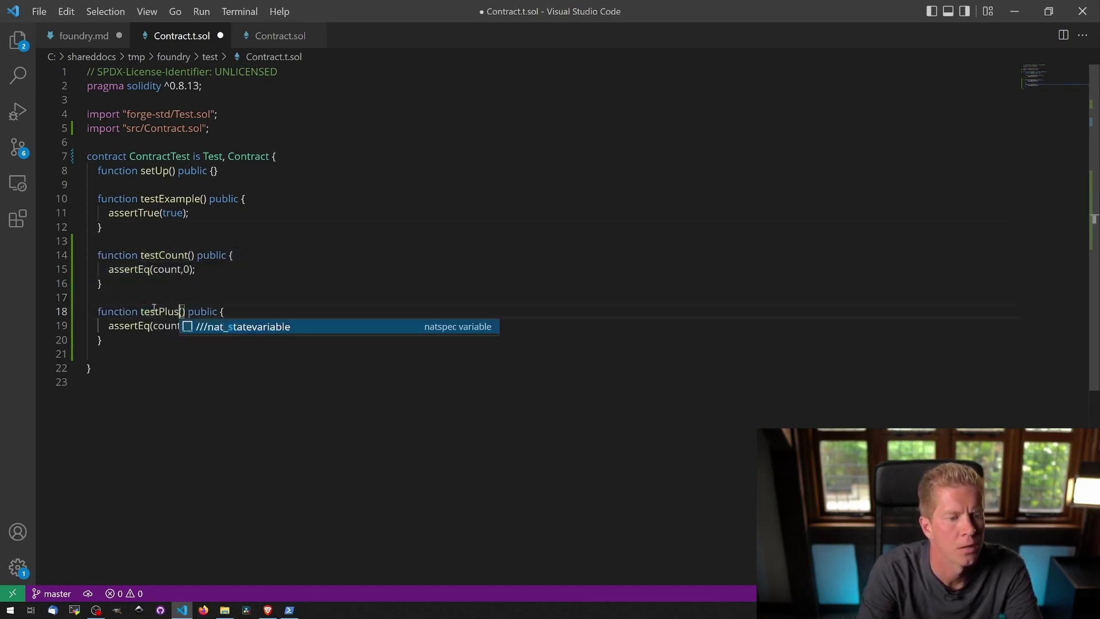
{"action": "key", "text": "Escape"}
- Have testPlus call plus() and assert count equals 1, and save the test file
{"action": "key", "text": "Down"}
{"action": "key", "text": "Down"}
{"action": "key", "text": "Up"}
{"action": "key", "text": "Up"}
{"action": "key", "text": "End"}
{"action": "key", "text": "Return"}
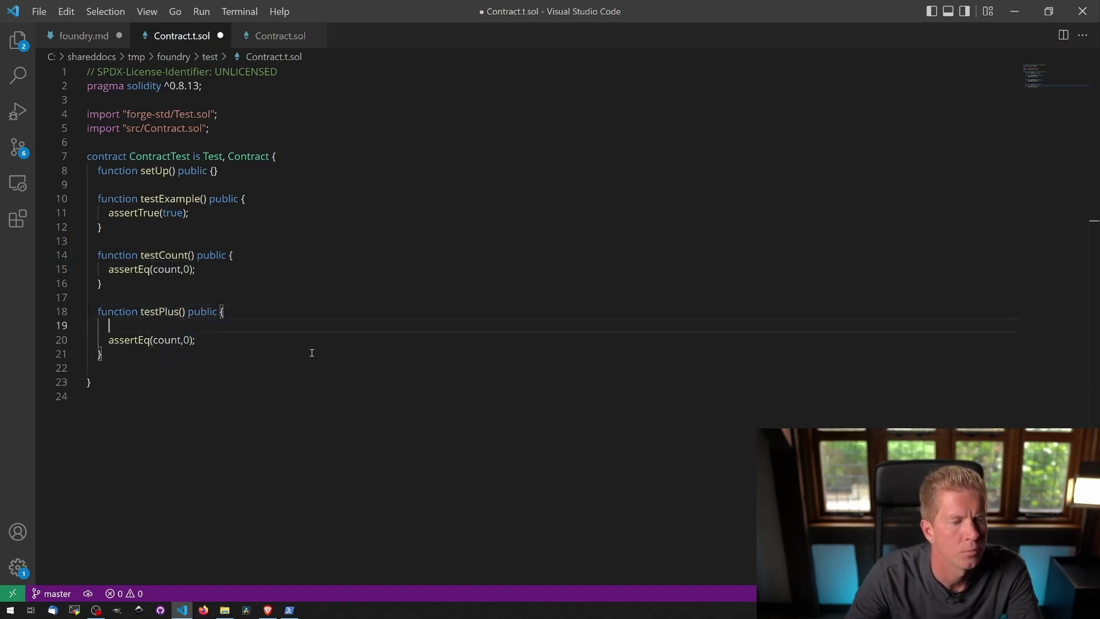
{"action": "type", "text": "plus();"}
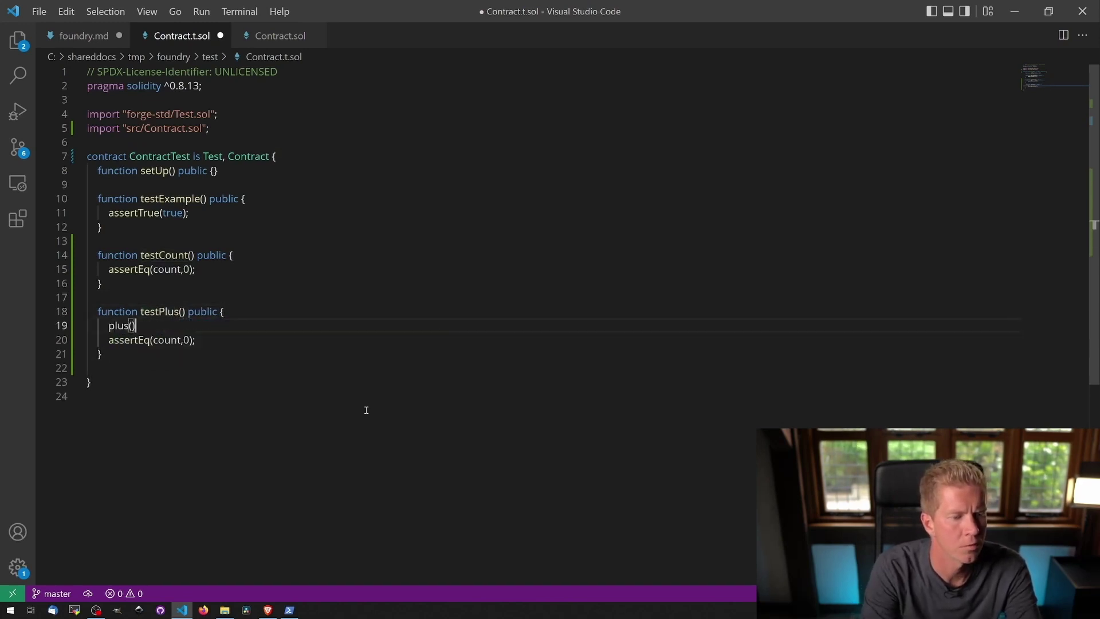
{"action": "key", "text": "ctrl+s"}
{"action": "key", "text": "Down"}
{"action": "key", "text": "Down"}
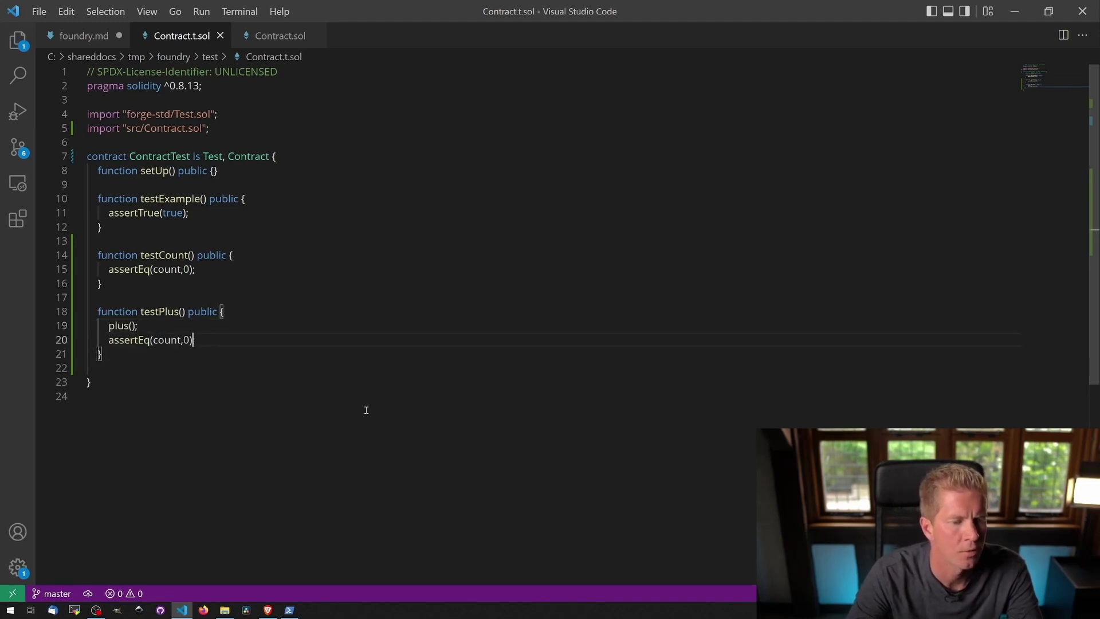
{"action": "key", "text": "Left"}
{"action": "key", "text": "Left"}
{"action": "key", "text": "BackSpace"}
{"action": "key", "text": "ctrl+s"}
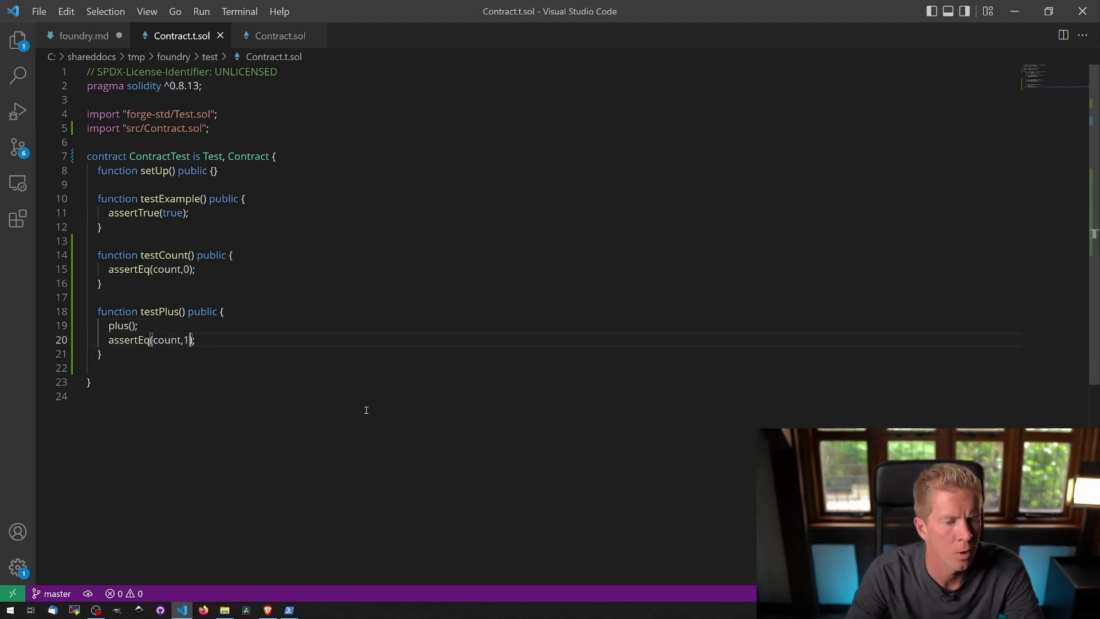
- Run forge test in PowerShell against the current Counter tests
{"action": "key", "text": "alt+Tab"}
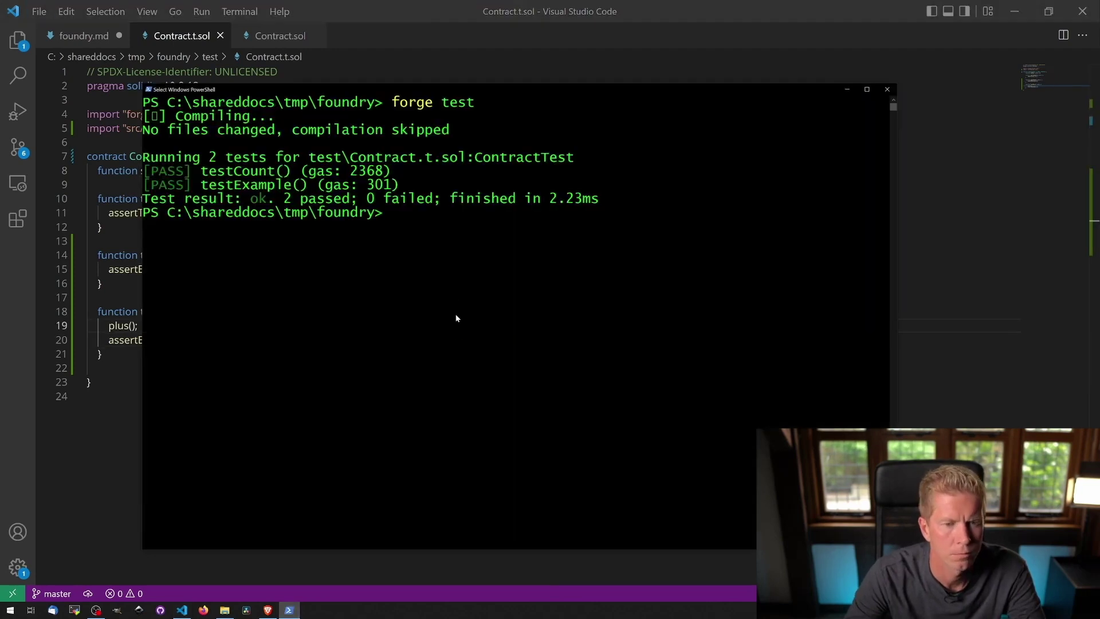
{"action": "key", "text": "Up"}
{"action": "key", "text": "Return"}
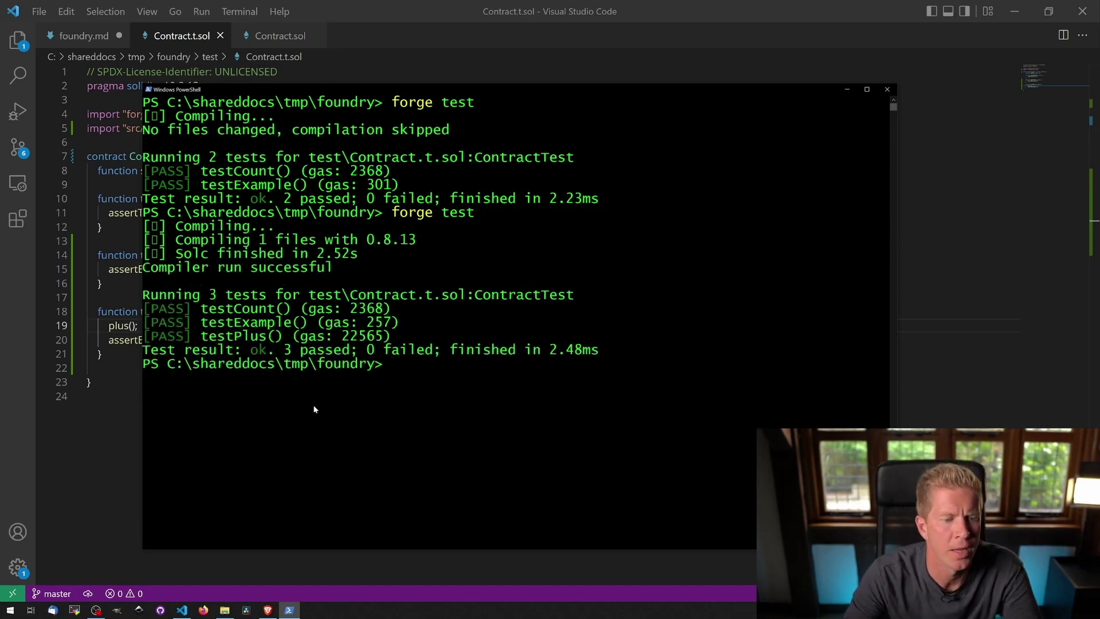
- Change testPlus's assertEq expected count from 1 to 2, save, and rerun forge test
{"action": "left_click", "coordinate": [90, 354]}
{"action": "double_click", "coordinate": [186, 339]}
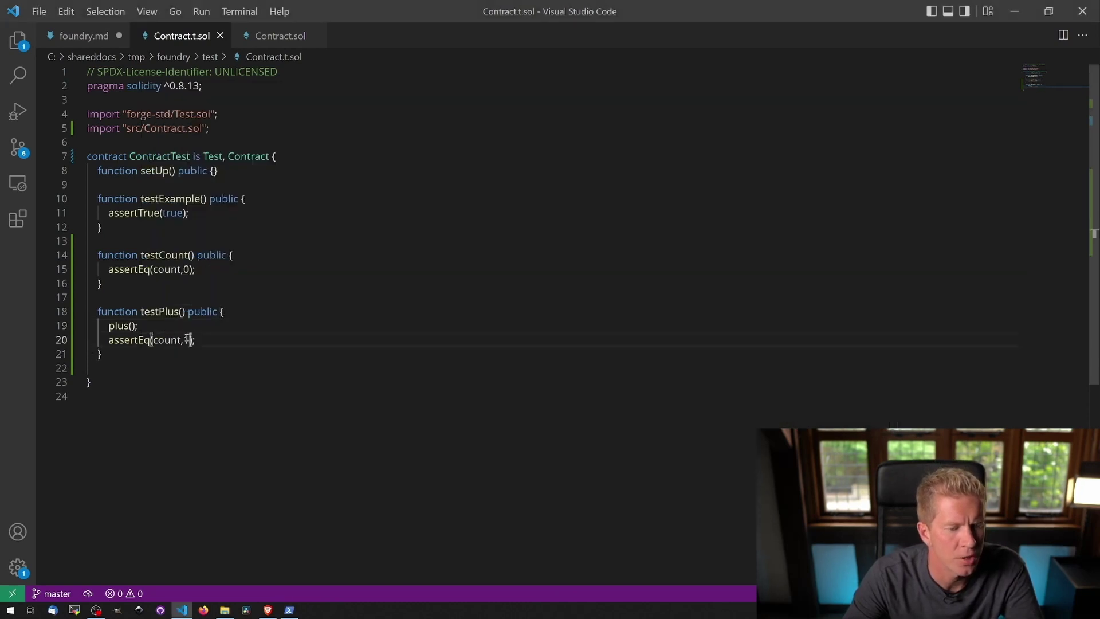
{"action": "type", "text": "2"}
{"action": "key", "text": "ctrl+s"}
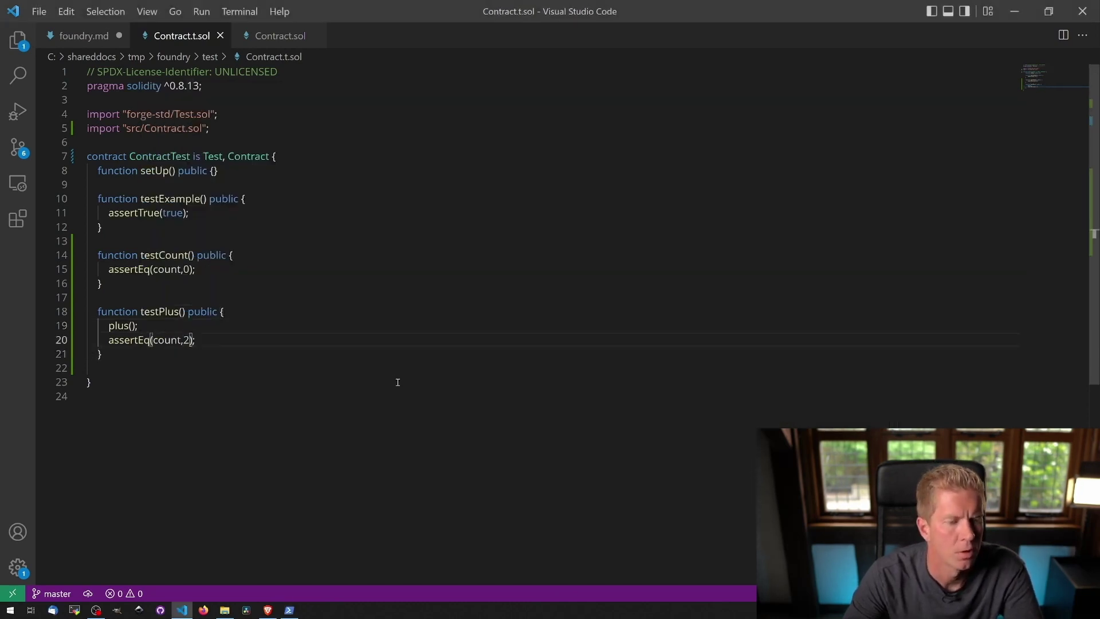
{"action": "key", "text": "alt+Tab"}
{"action": "key", "text": "Up"}
{"action": "key", "text": "Return"}
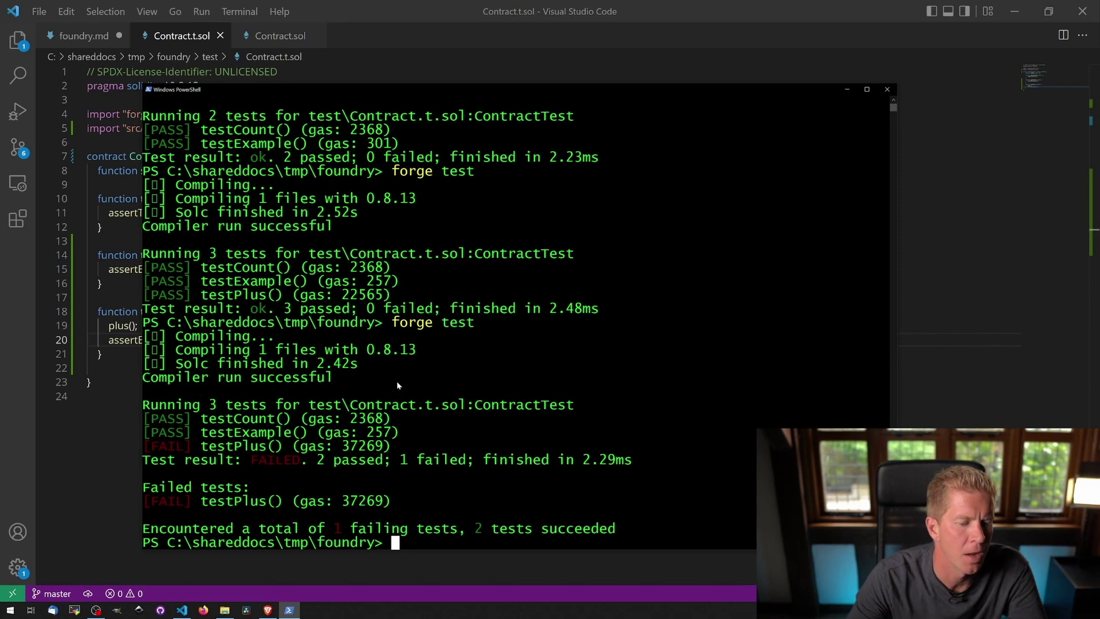
- Add a second plus() call in testPlus, save, and rerun forge test so all 3 tests pass
{"action": "key", "text": "alt+Tab"}
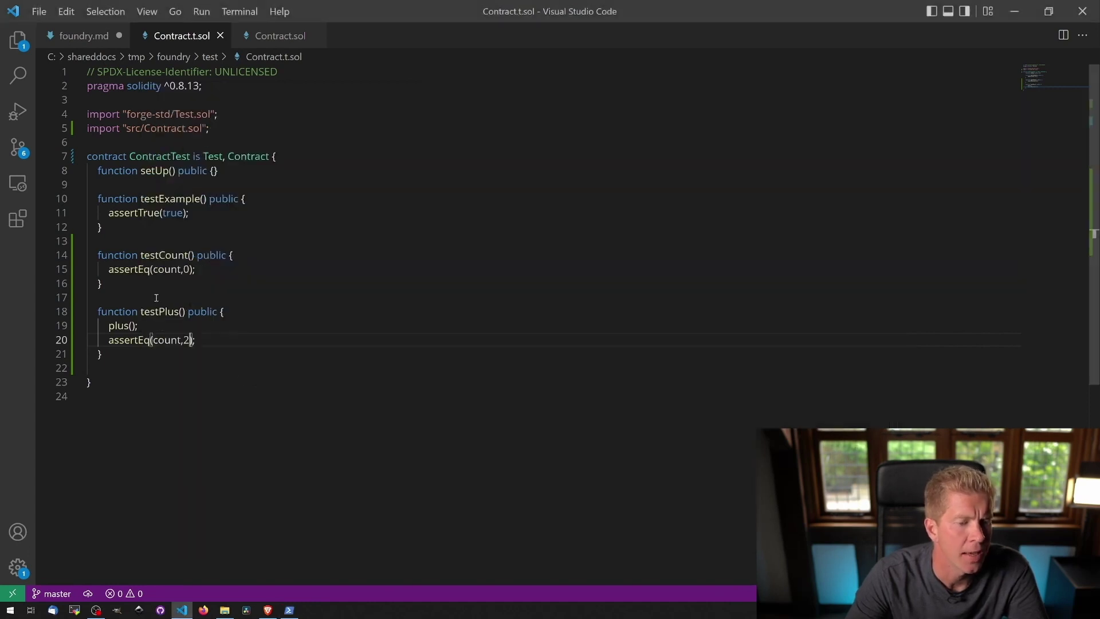
{"action": "left_click", "coordinate": [149, 325]}
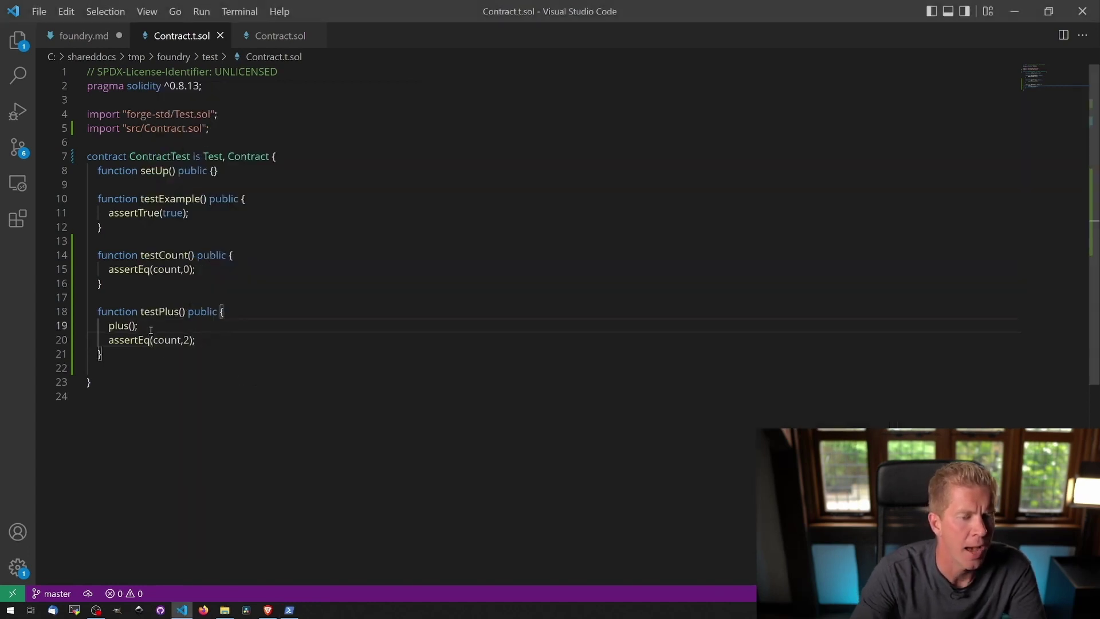
{"action": "key", "text": "Return"}
{"action": "type", "text": "plus();"}
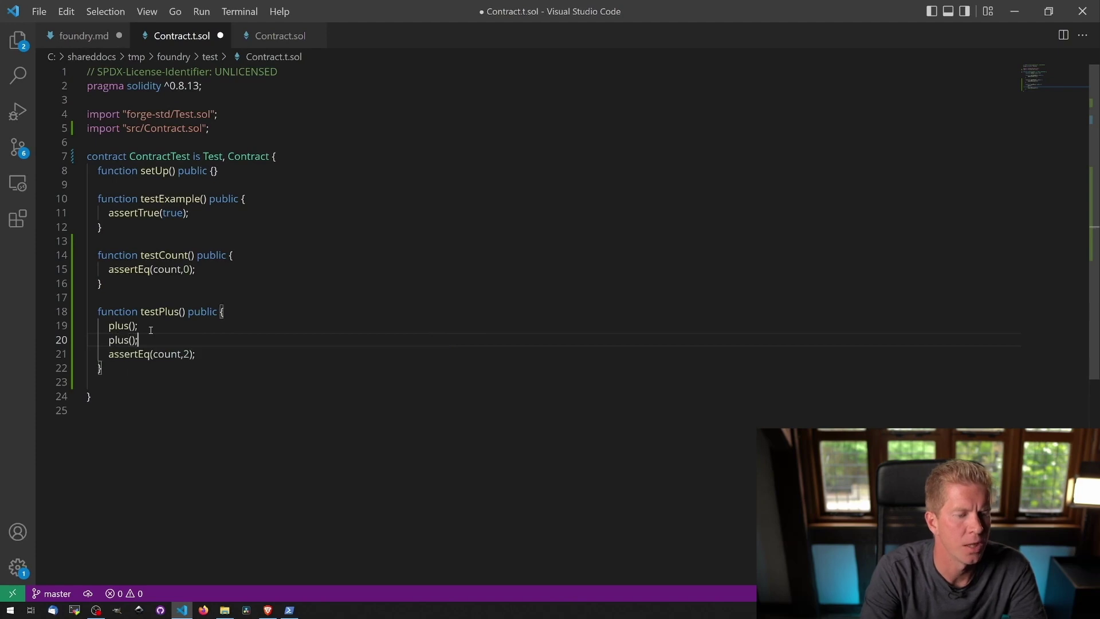
{"action": "key", "text": "ctrl+s"}
{"action": "key", "text": "alt+Tab"}
{"action": "key", "text": "Up"}
{"action": "key", "text": "Return"}
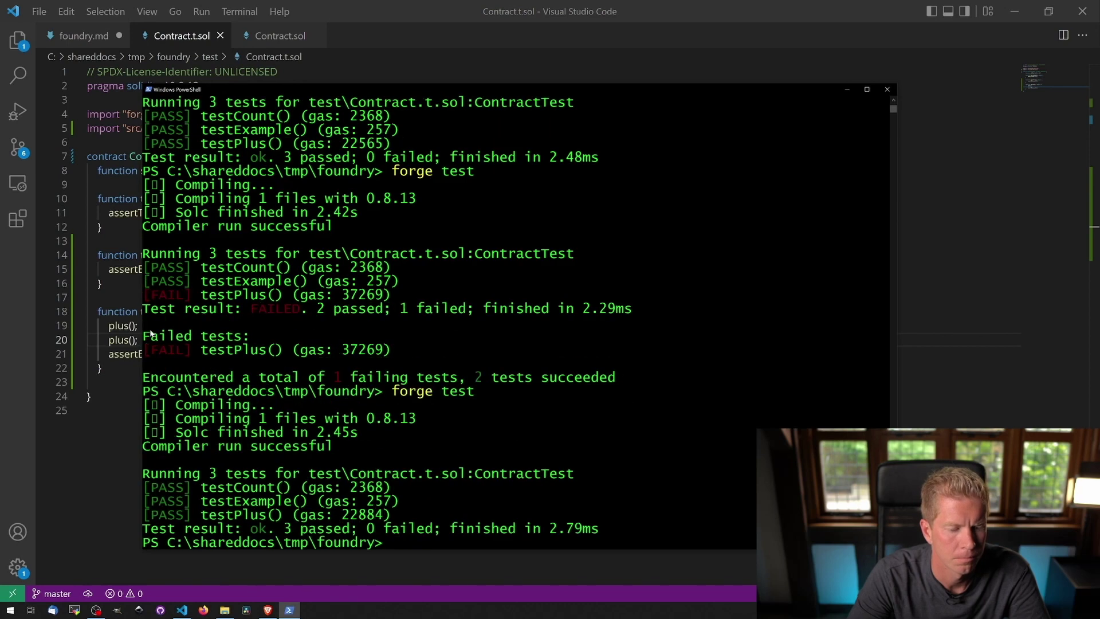
{"action": "key", "text": "alt+Tab"}
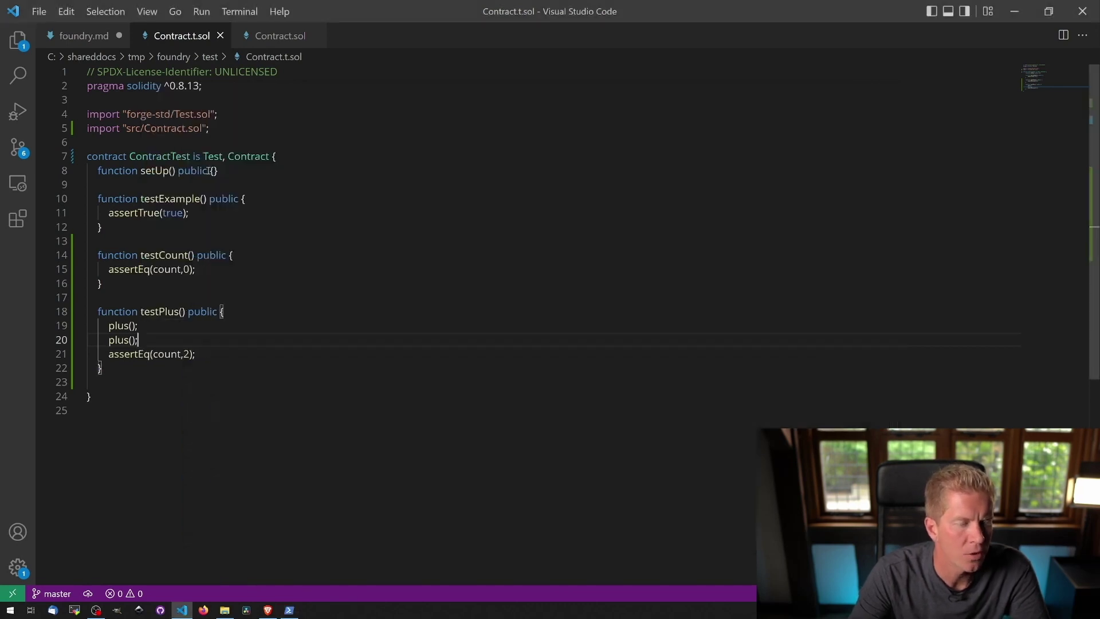
- In Contract.sol make plus take uint256 amount and add amount to count, save, then return to Contract.t.sol
{"action": "left_click", "coordinate": [279, 35]}
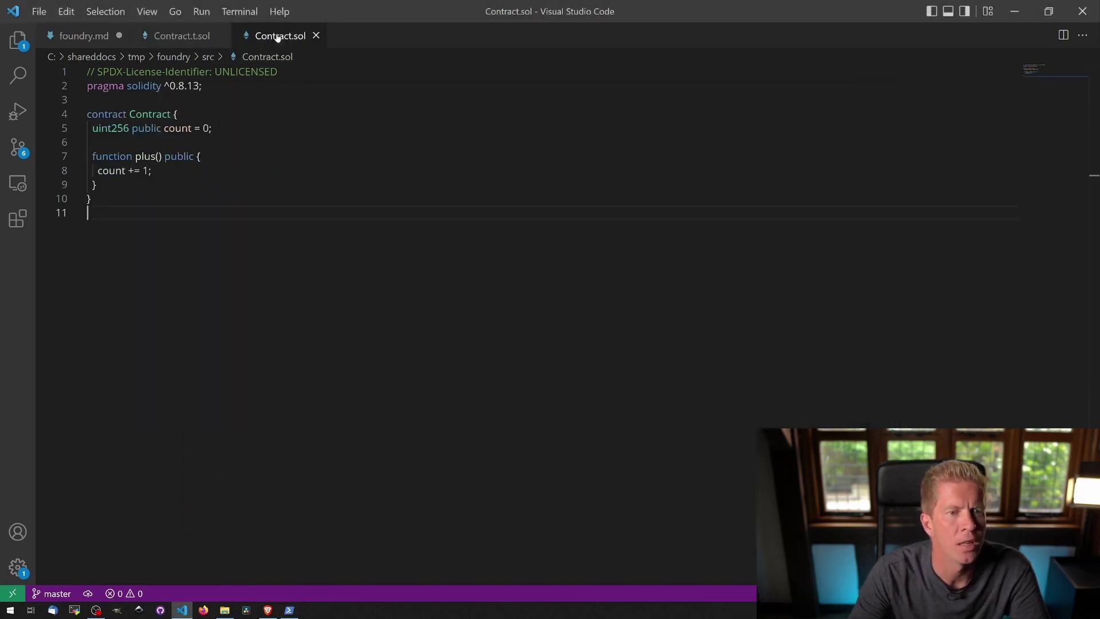
{"action": "left_click", "coordinate": [157, 156]}
{"action": "type", "text": "uin"}
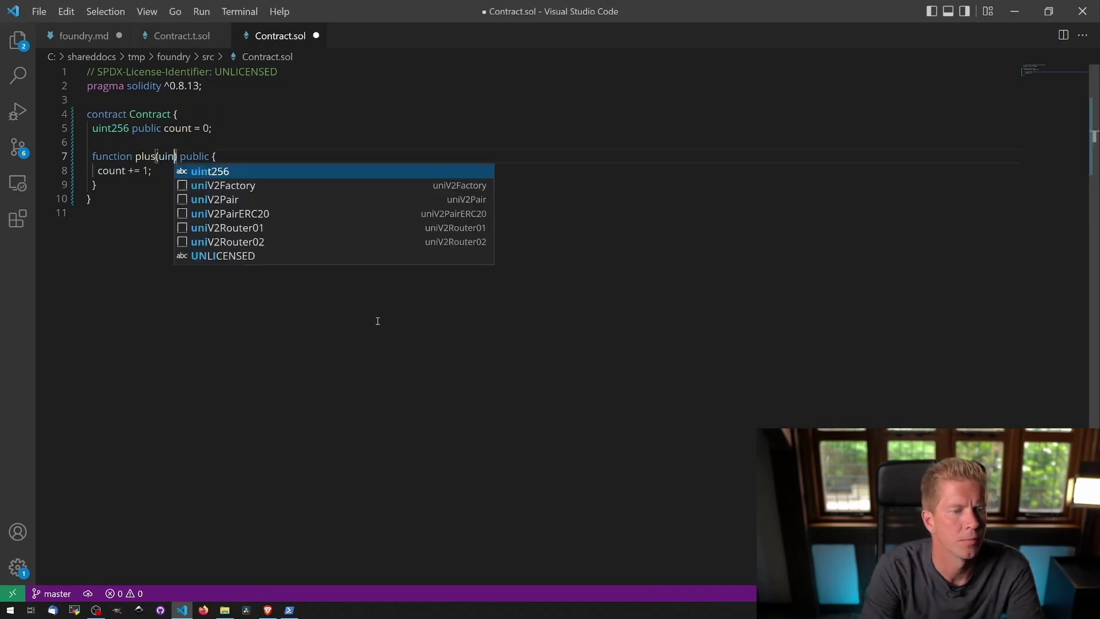
{"action": "type", "text": "t256"}
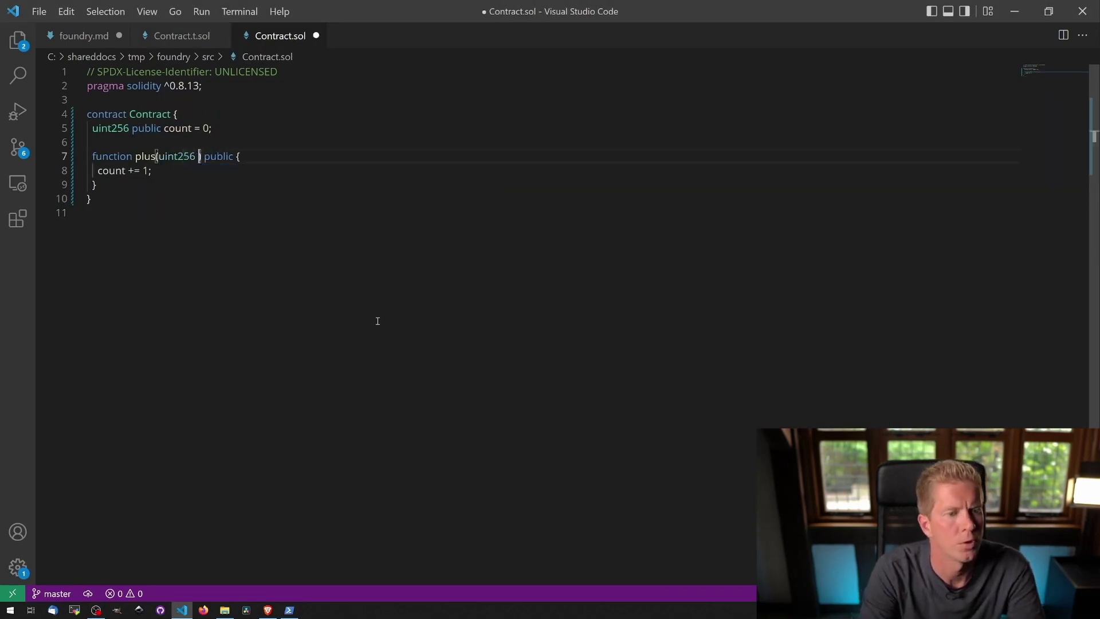
{"action": "type", "text": "amount"}
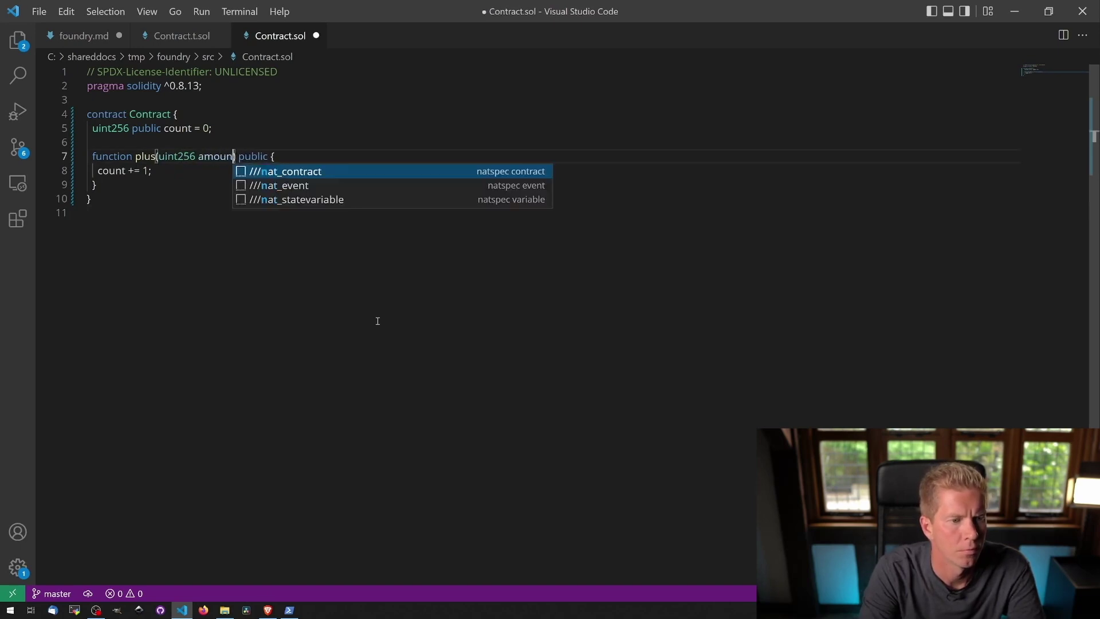
{"action": "double_click", "coordinate": [146, 170]}
{"action": "type", "text": "amou"}
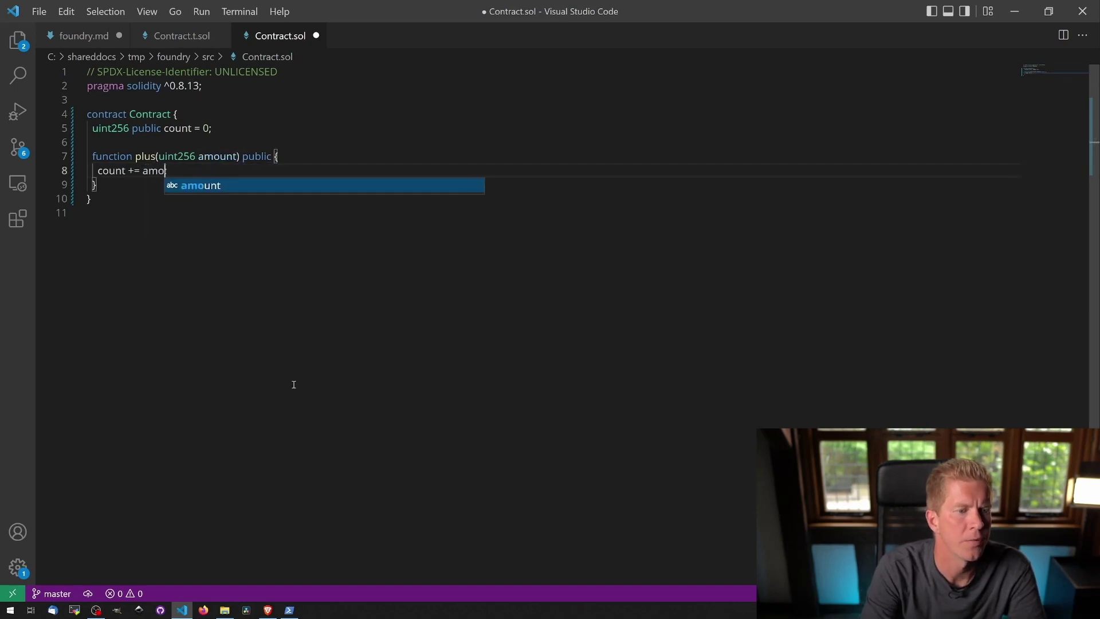
{"action": "type", "text": "nt;"}
{"action": "key", "text": "ctrl+s"}
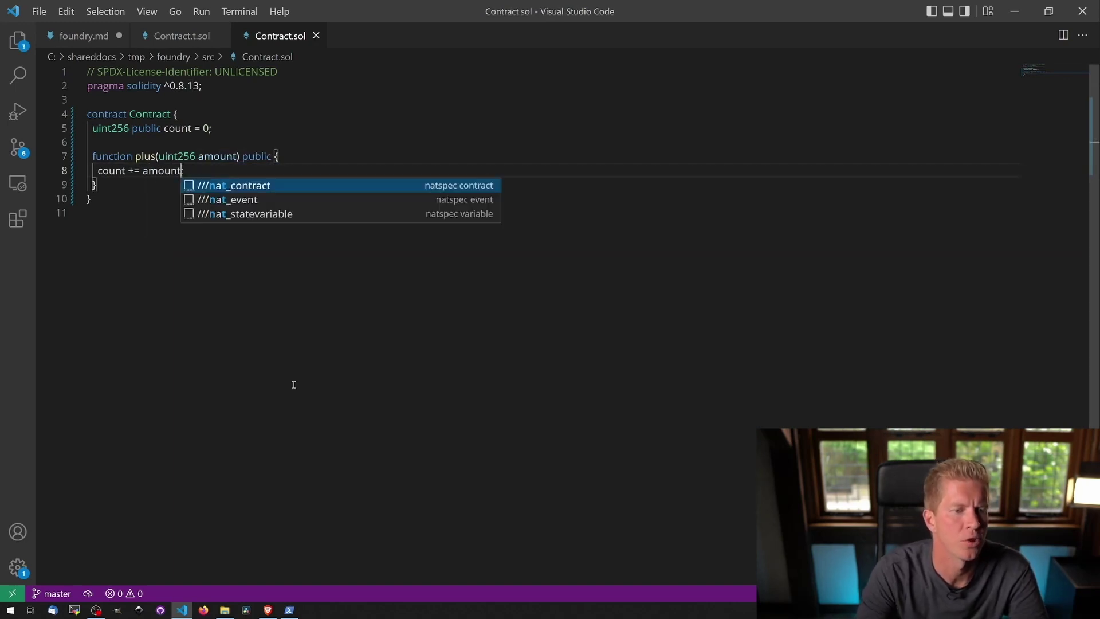
{"action": "type", "text": ";"}
{"action": "left_click", "coordinate": [360, 152]}
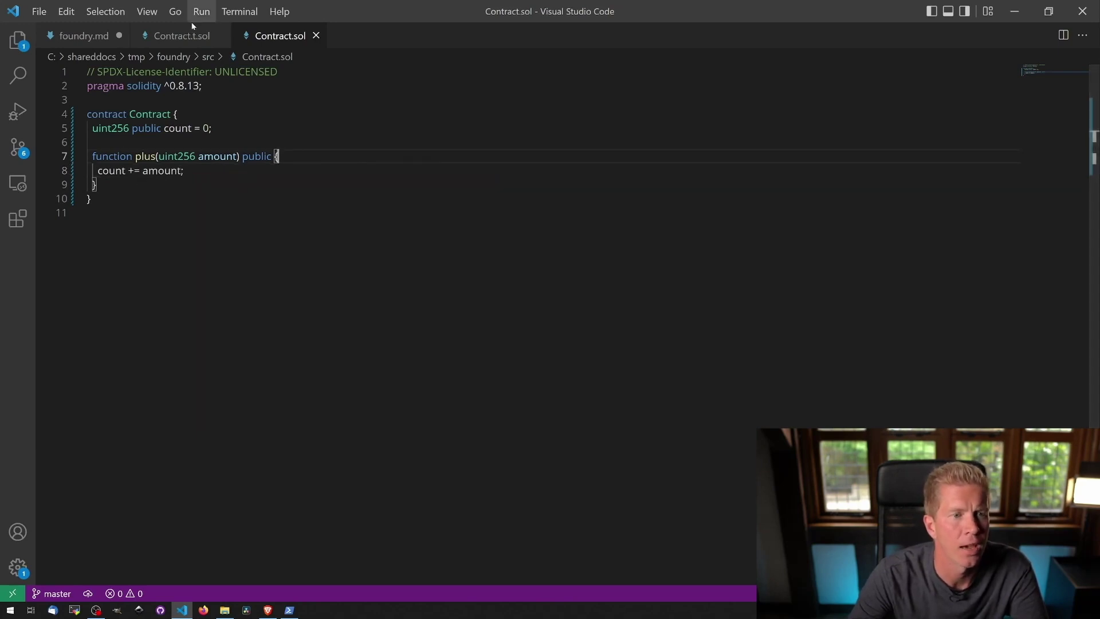
{"action": "left_click", "coordinate": [181, 36]}
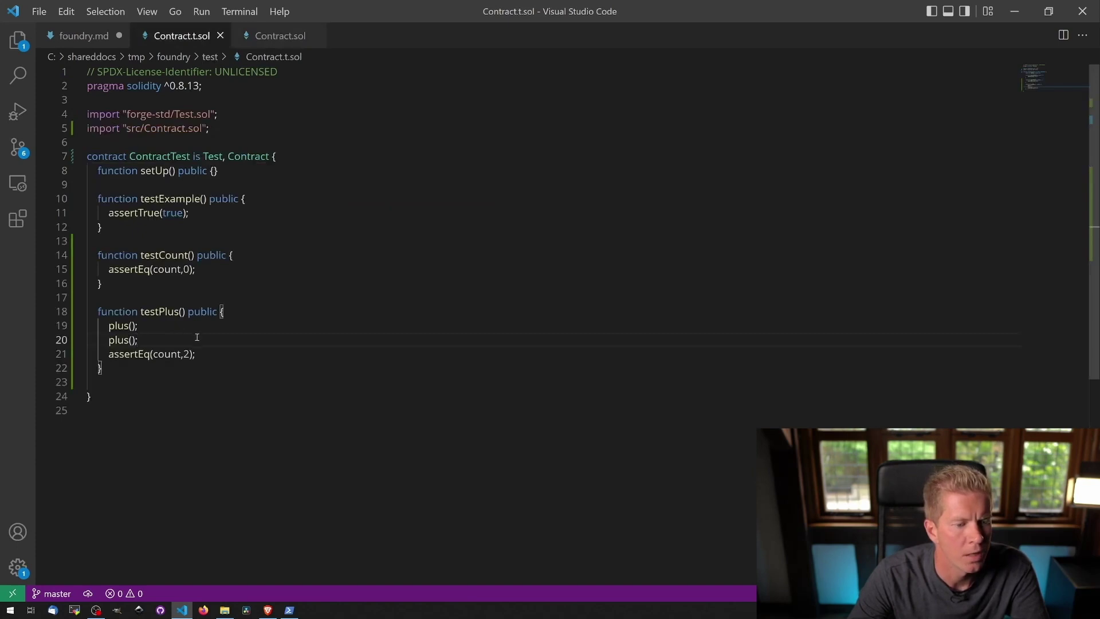
- Reduce testPlus to a single plus(2) call, save, and rerun forge test with all 3 tests passing
{"action": "left_click", "coordinate": [189, 354]}
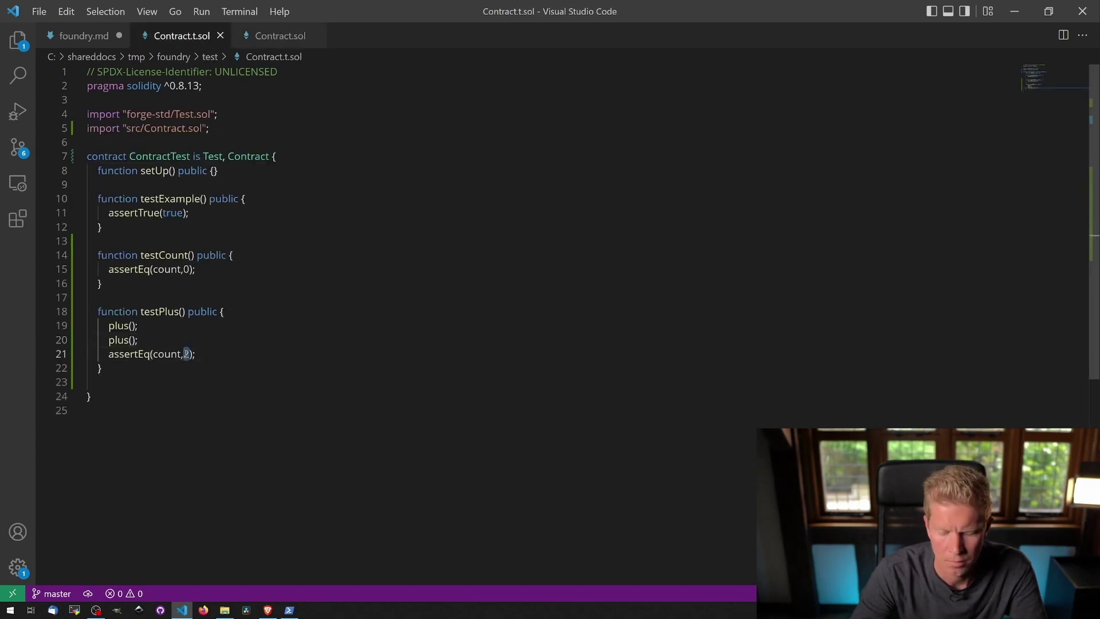
{"action": "left_click_drag", "start_coordinate": [153, 337], "coordinate": [109, 338]}
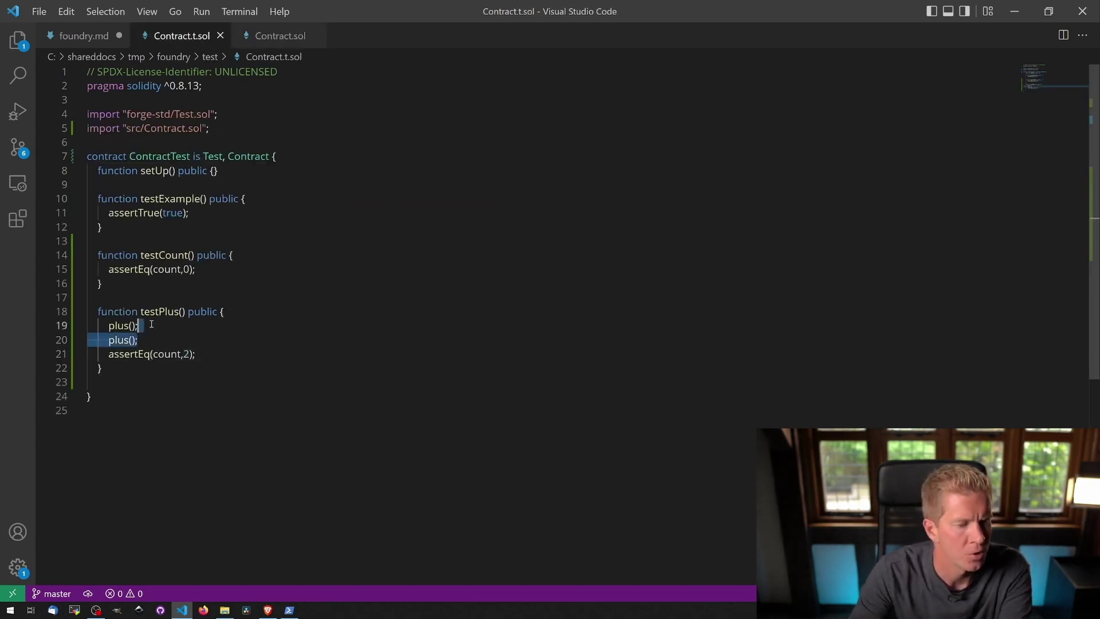
{"action": "key", "text": "ctrl+shift+k"}
{"action": "key", "text": "Left"}
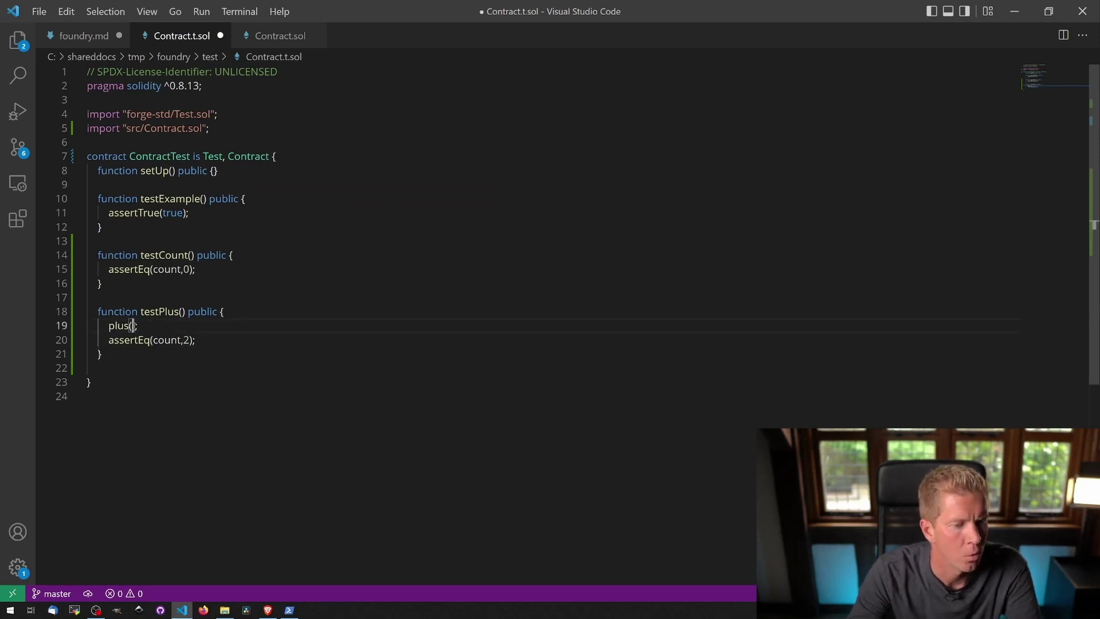
{"action": "key", "text": "ctrl+s"}
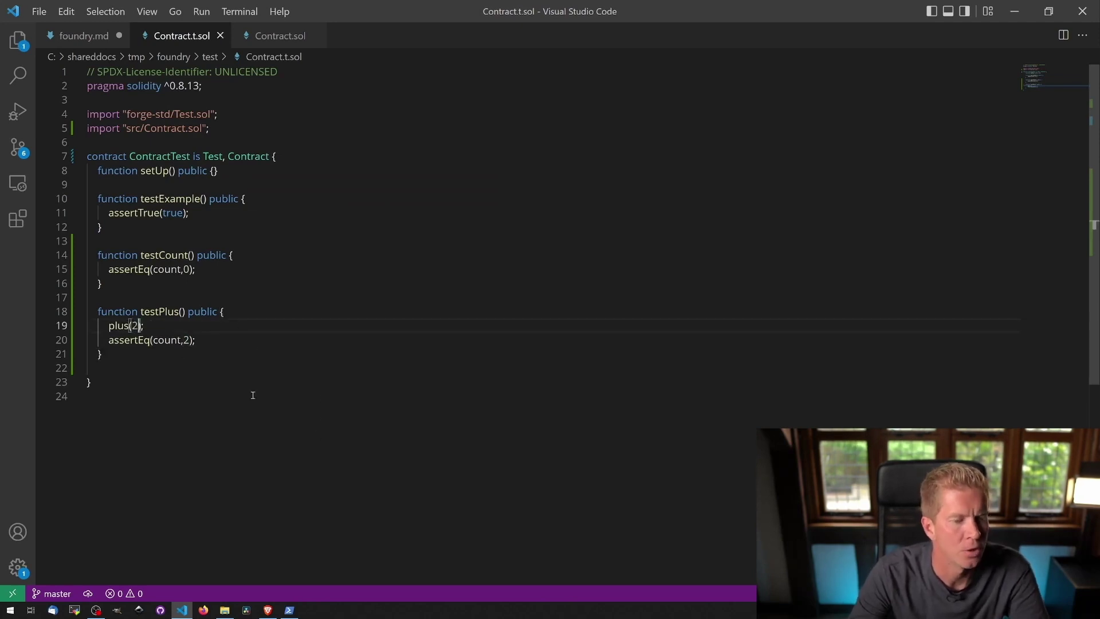
{"action": "key", "text": "alt+Tab"}
{"action": "key", "text": "Up"}
{"action": "key", "text": "Return"}
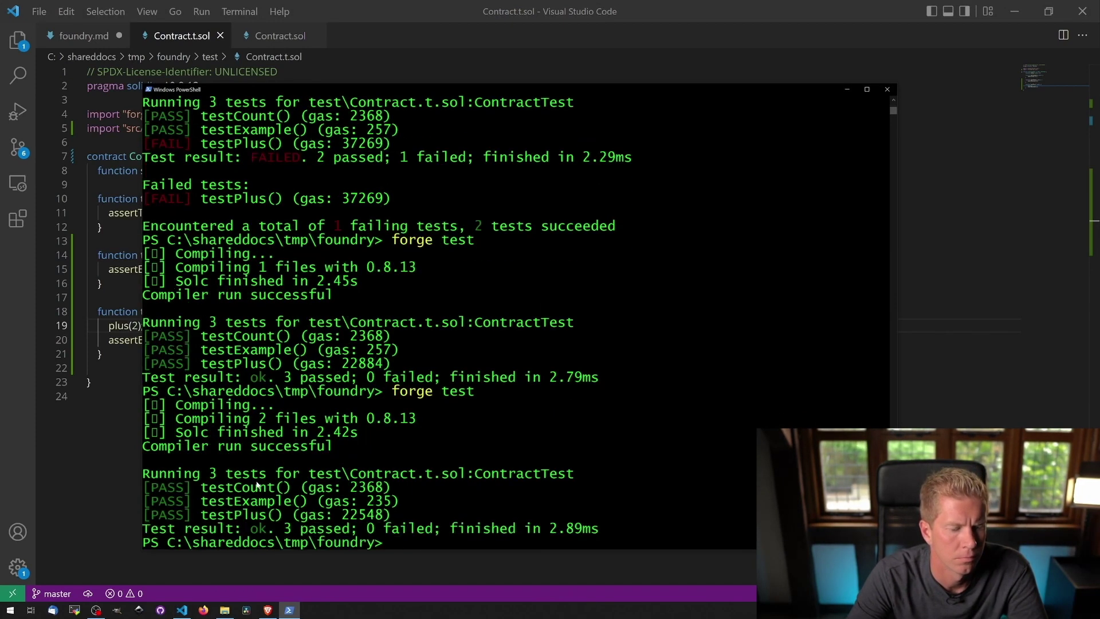
{"action": "left_click", "coordinate": [125, 324]}
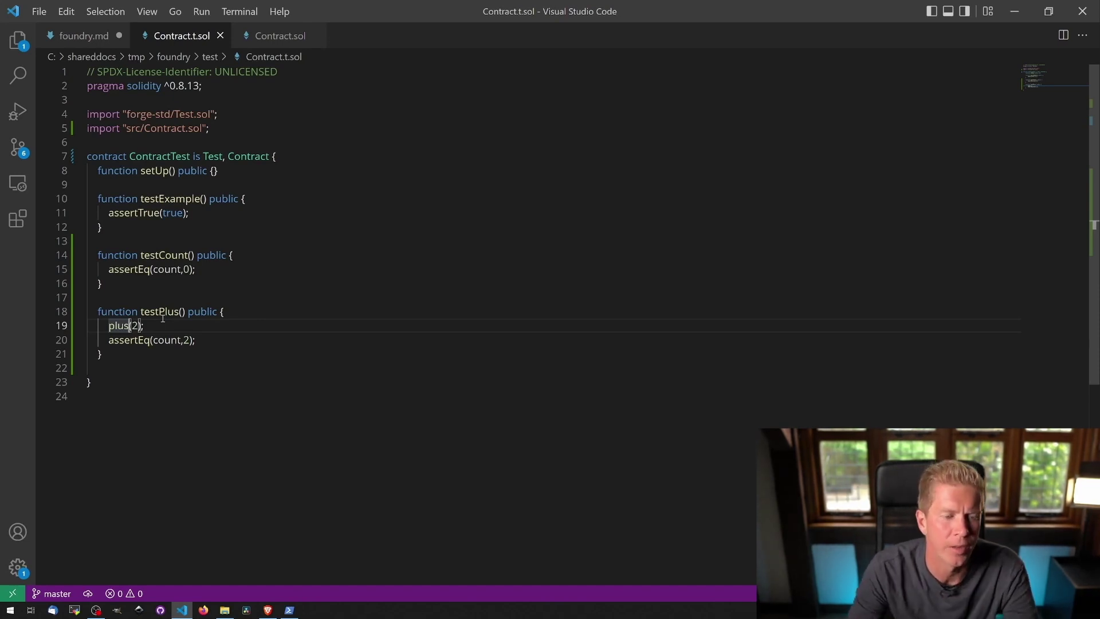
- Give testPlus a uint256 fuzzy parameter, call plus(fuzzy), save, and rerun forge test, which fails
{"action": "left_click", "coordinate": [183, 311]}
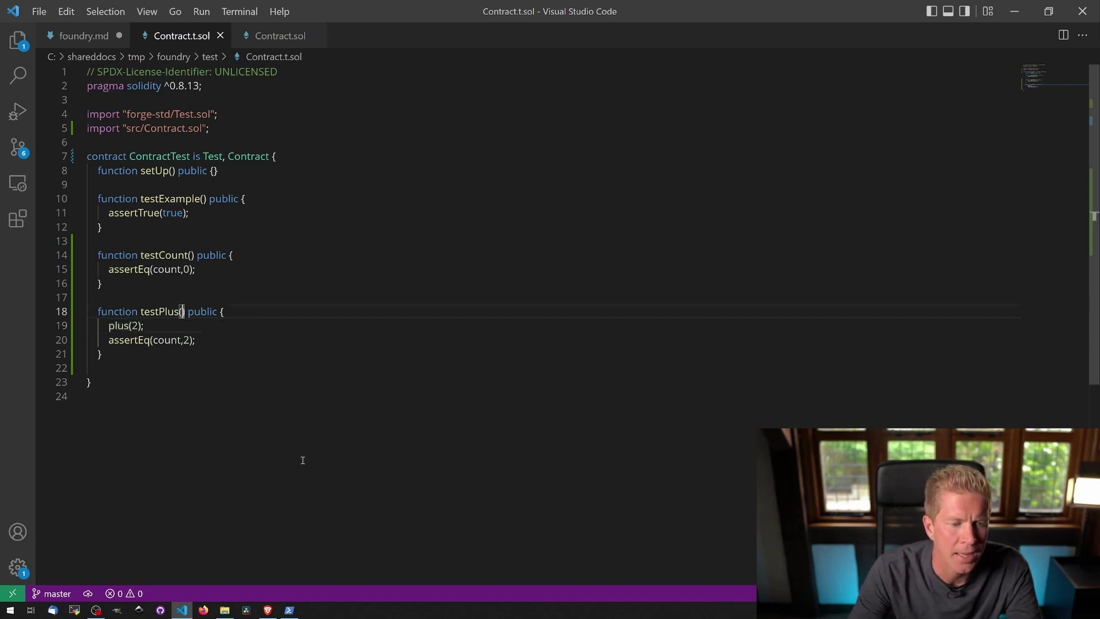
{"action": "type", "text": "uint"}
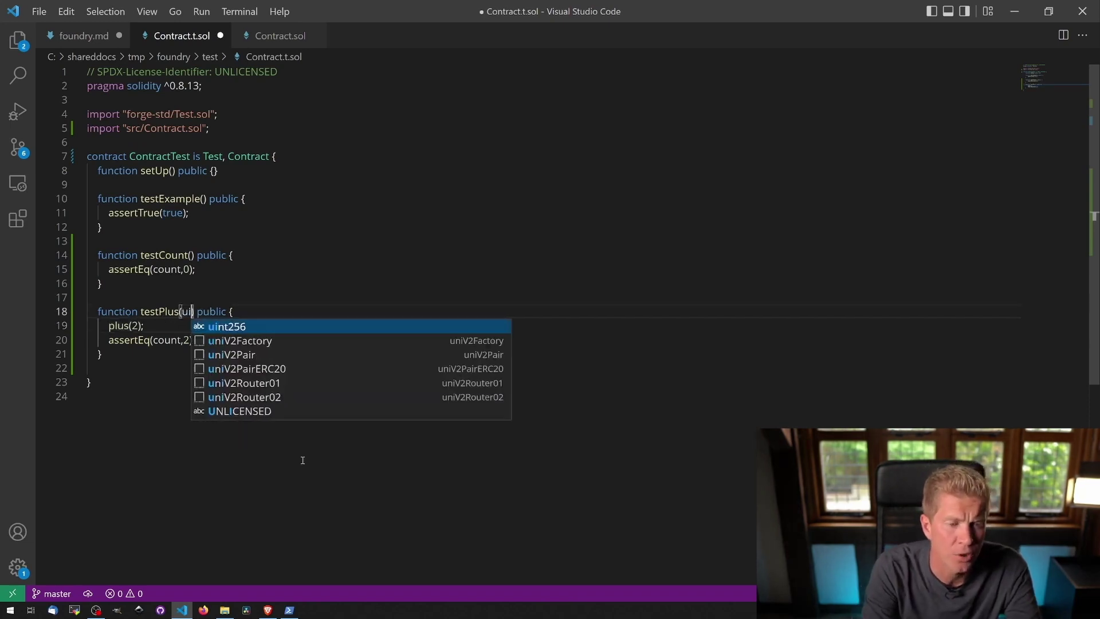
{"action": "type", "text": "256 "}
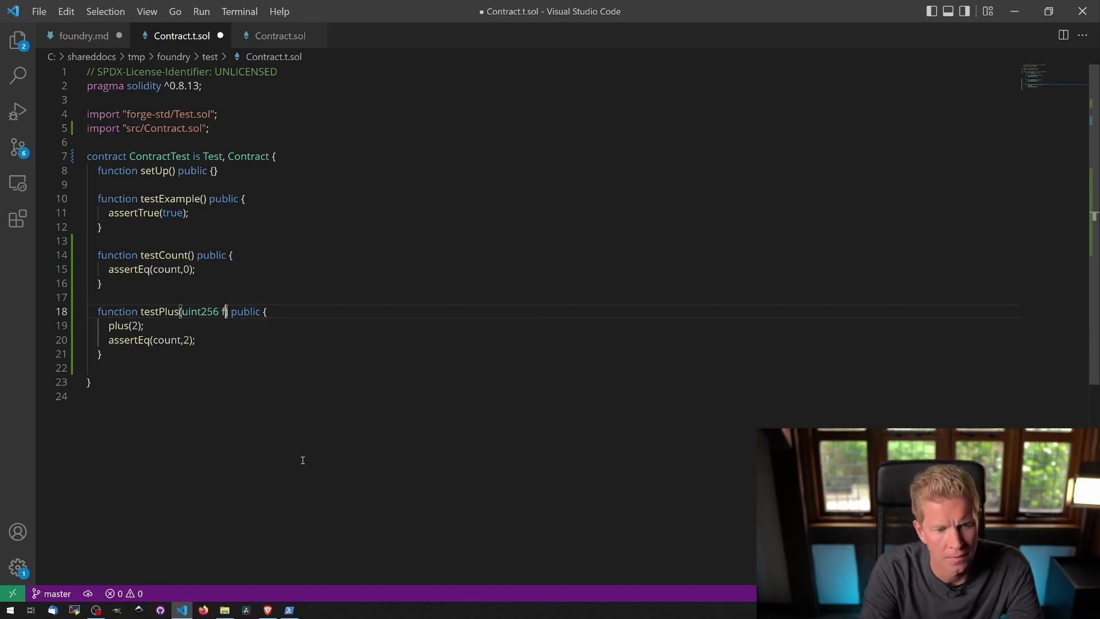
{"action": "type", "text": "fuzzy"}
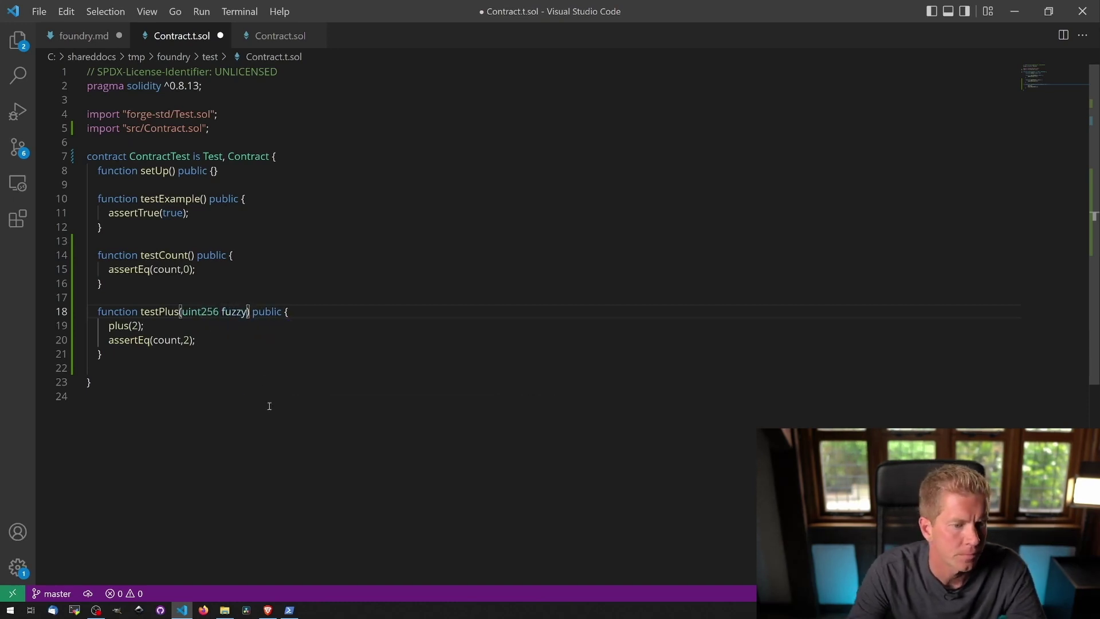
{"action": "double_click", "coordinate": [233, 310]}
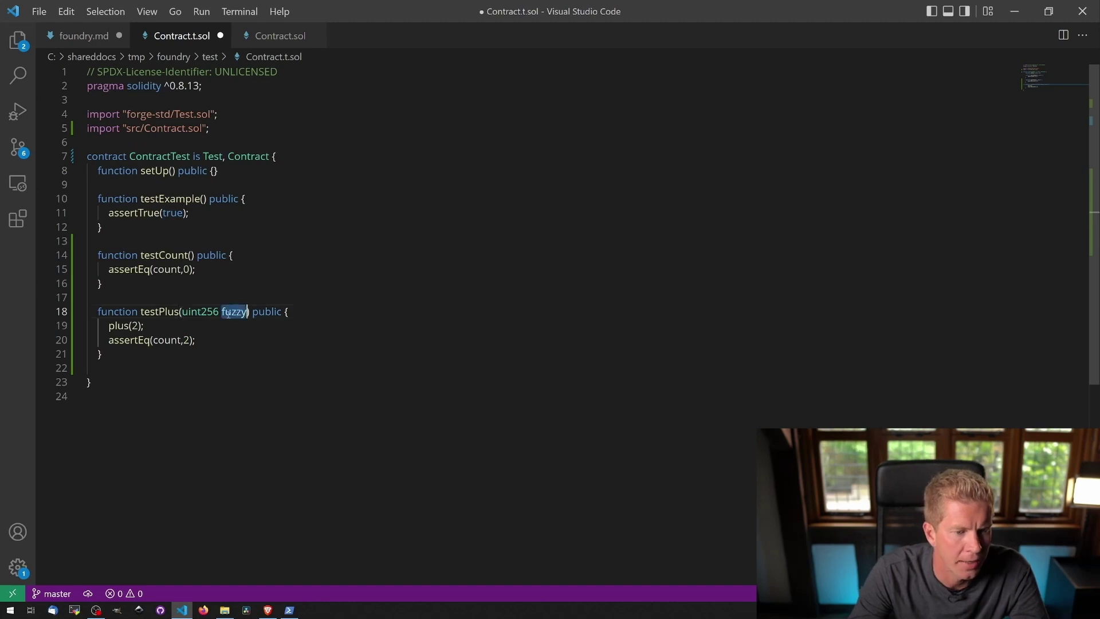
{"action": "key", "text": "ctrl+c"}
{"action": "double_click", "coordinate": [135, 325]}
{"action": "key", "text": "ctrl+v"}
{"action": "key", "text": "ctrl+s"}
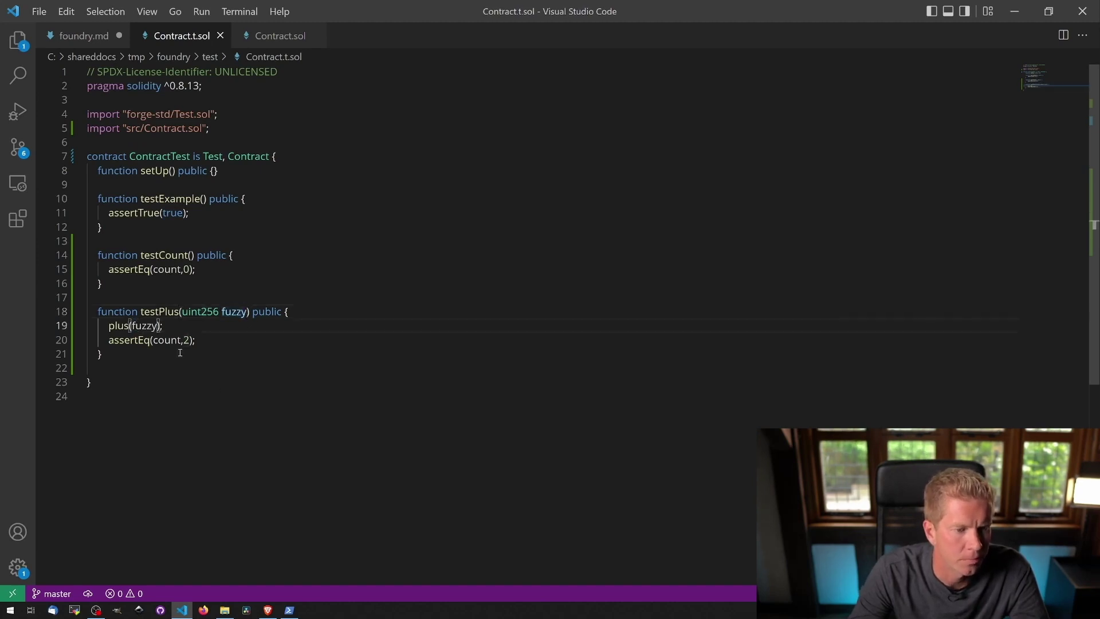
{"action": "key", "text": "alt+Tab"}
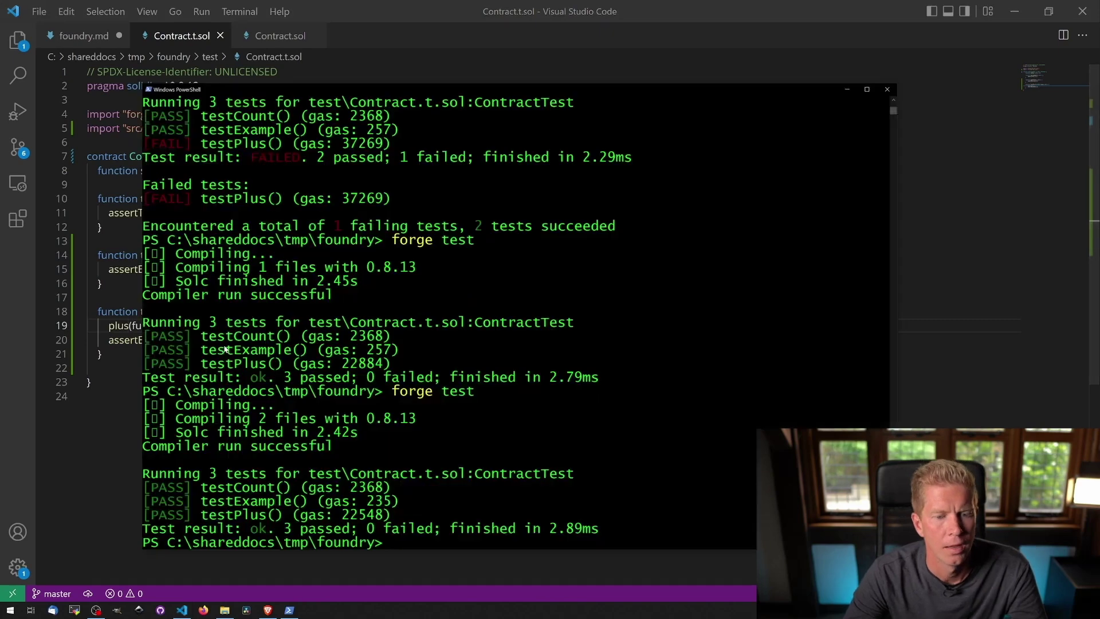
{"action": "key", "text": "Up"}
{"action": "key", "text": "Return"}
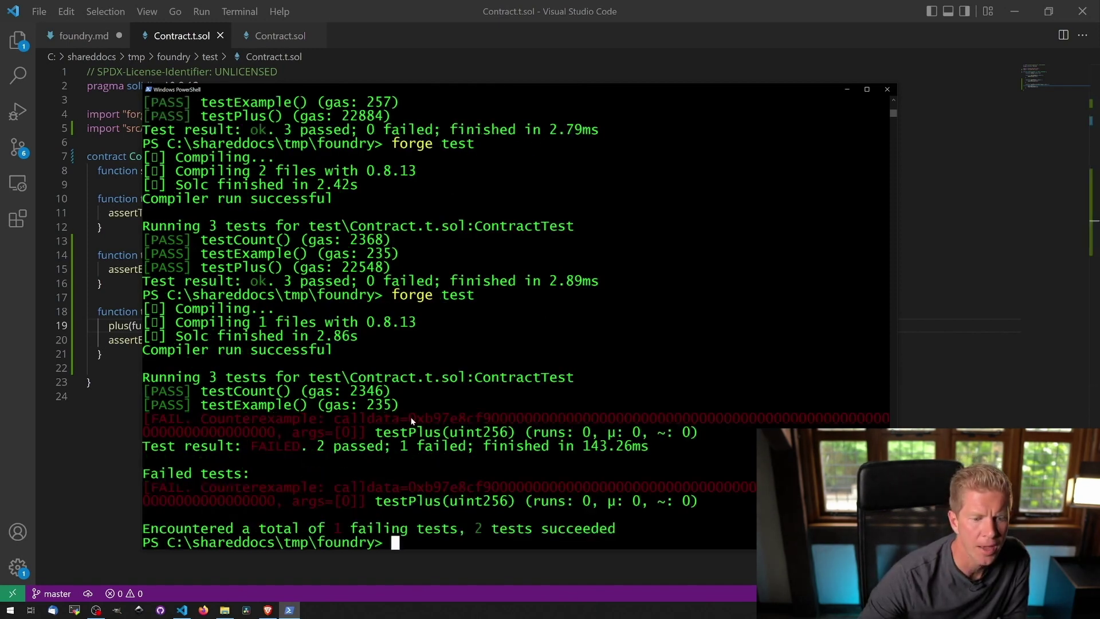
- Change the assertion to assertEq(count, fuzzy), save, and rerun forge test passing all 3 with 256 fuzz runs
{"action": "left_click", "coordinate": [64, 458]}
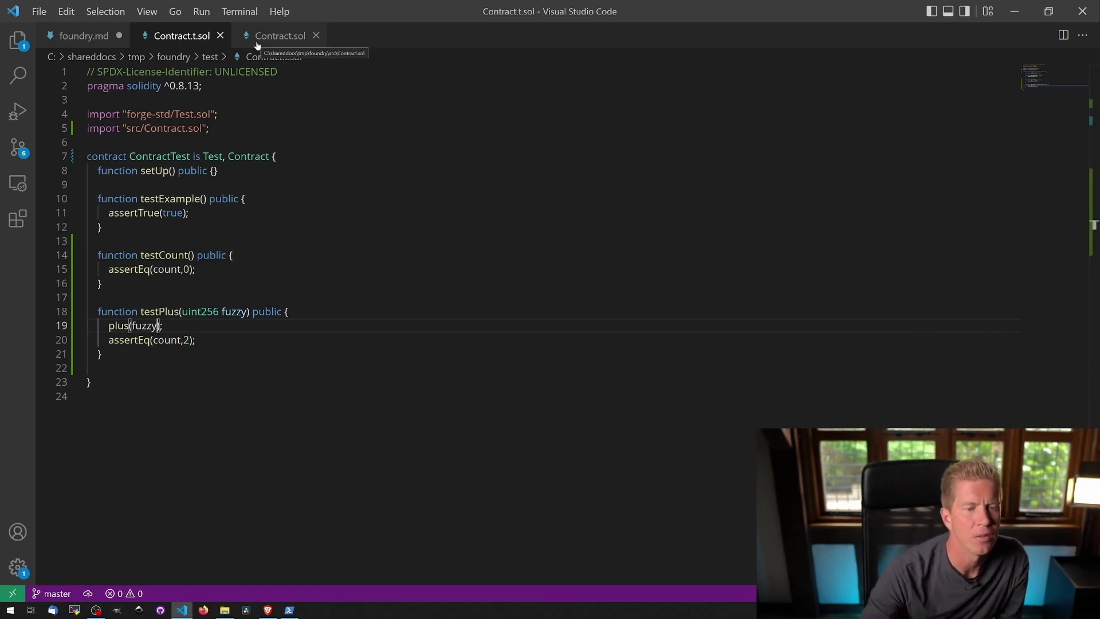
{"action": "left_click", "coordinate": [256, 41]}
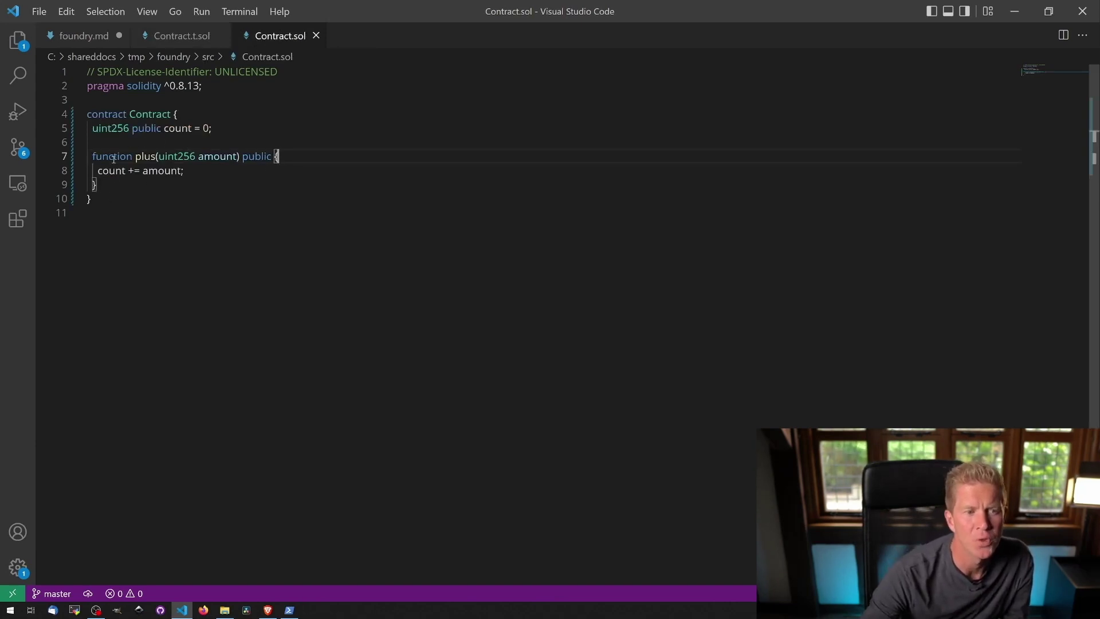
{"action": "left_click", "coordinate": [181, 36]}
{"action": "double_click", "coordinate": [186, 339]}
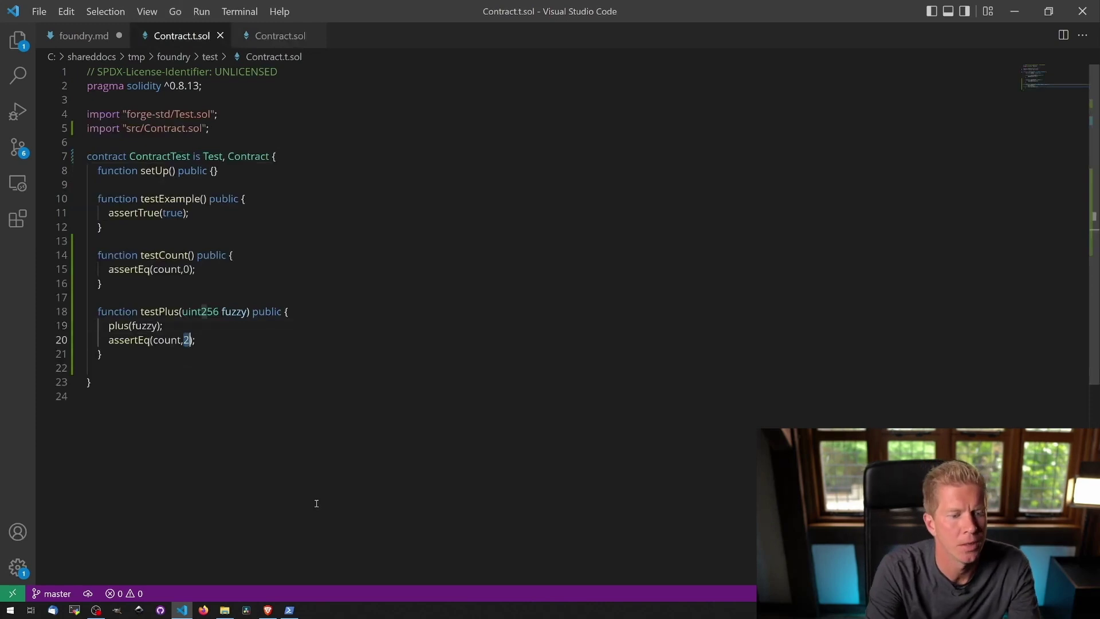
{"action": "type", "text": "d"}
{"action": "key", "text": "BackSpace"}
{"action": "type", "text": "fuzzy"}
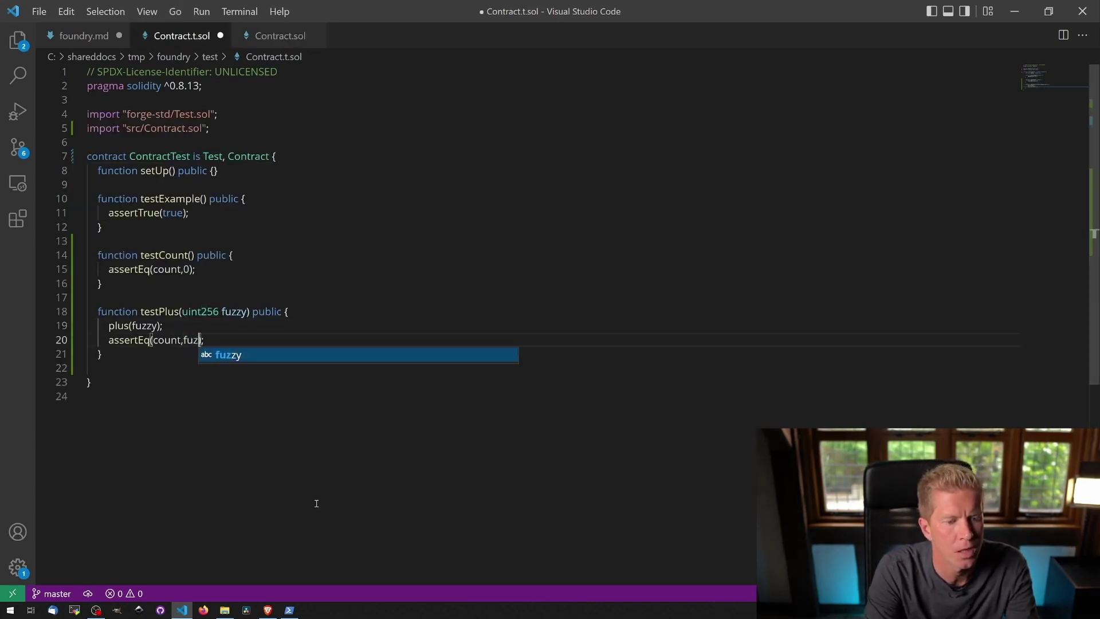
{"action": "type", "text": "s"}
{"action": "key", "text": "ctrl+s"}
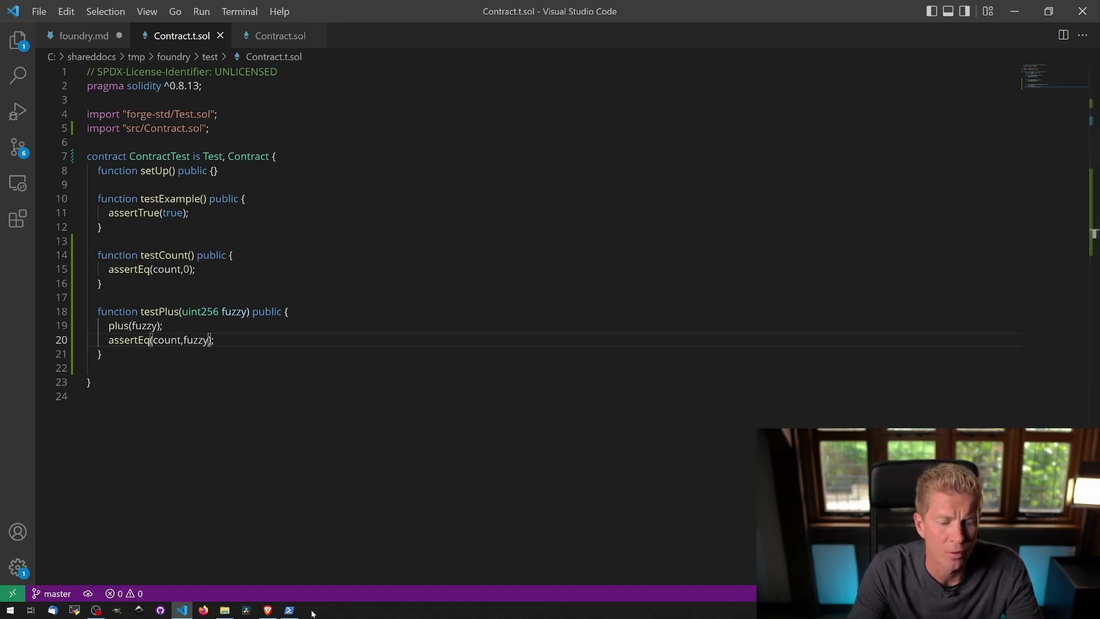
{"action": "left_click", "coordinate": [290, 611]}
{"action": "type", "text": "forge test"}
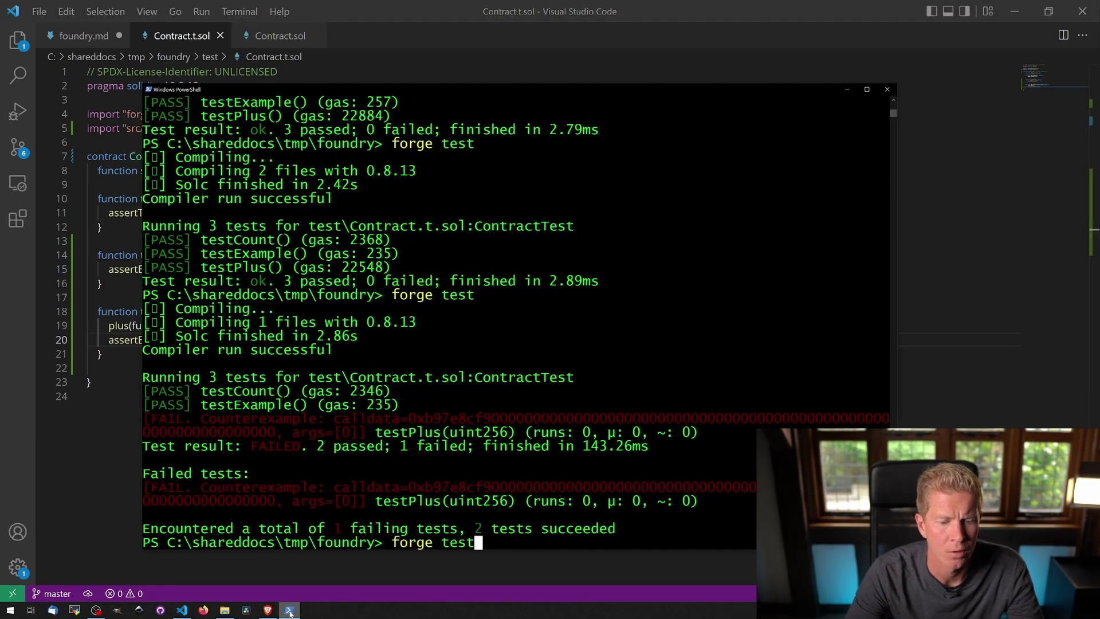
{"action": "key", "text": "Return"}
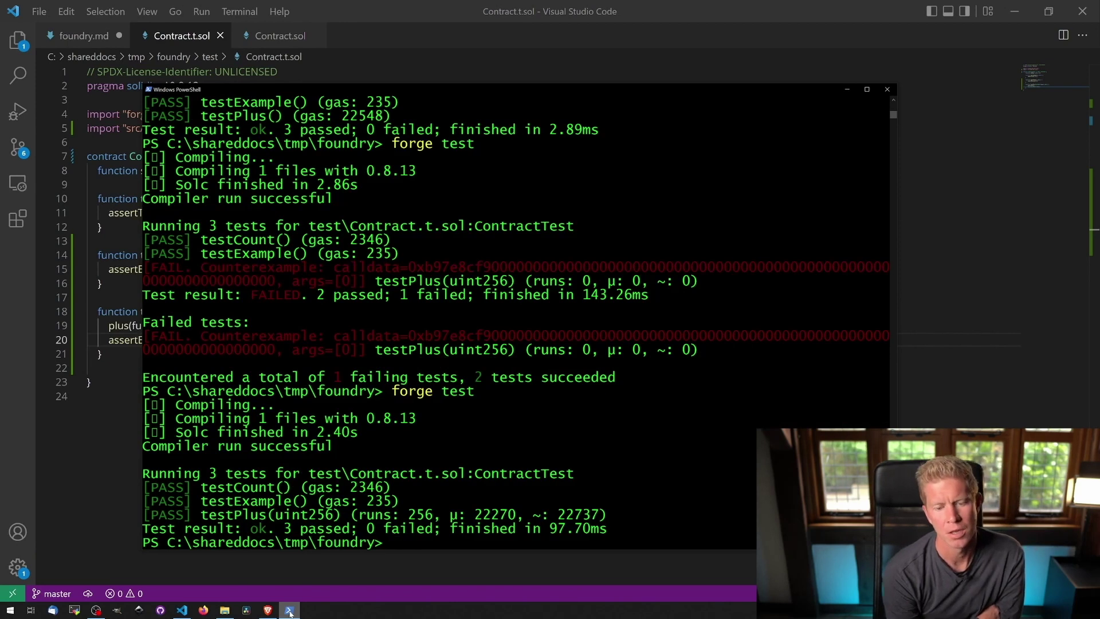
{"action": "key", "text": "alt+Tab"}
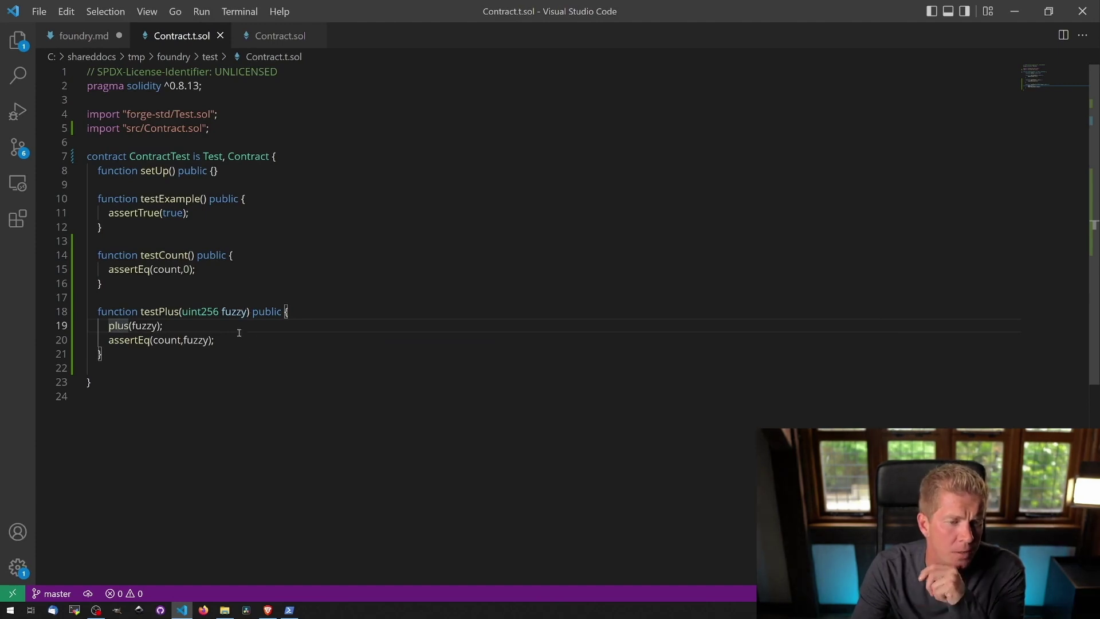
- Duplicate the plus(fuzzy) line and change the assertion to expect fuzzy*2, then save
{"action": "key", "text": "Home"}
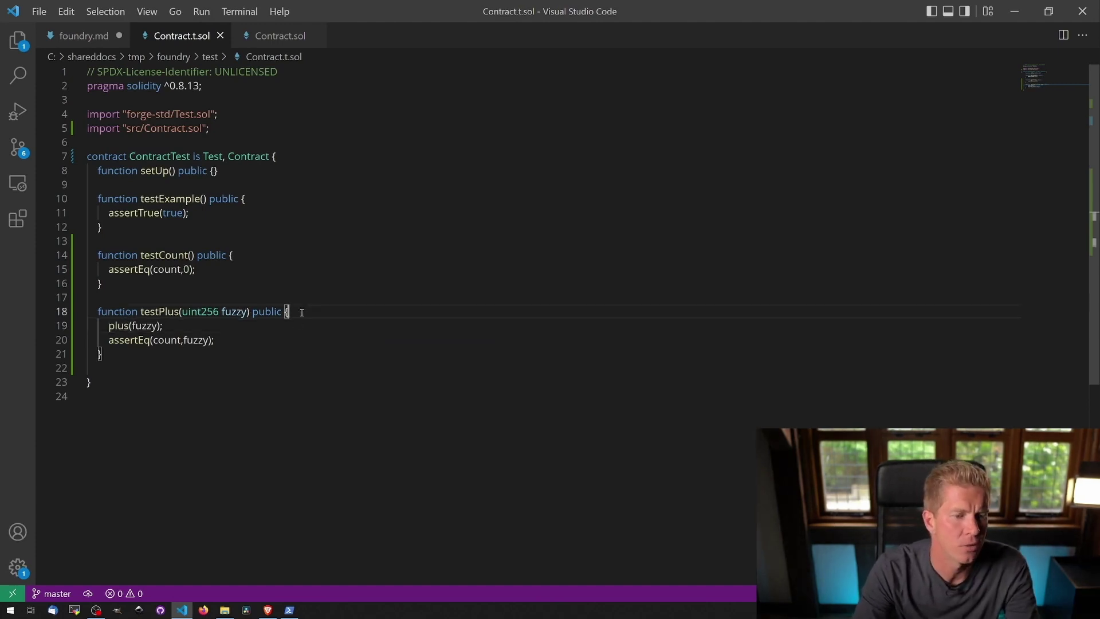
{"action": "key", "text": "Return"}
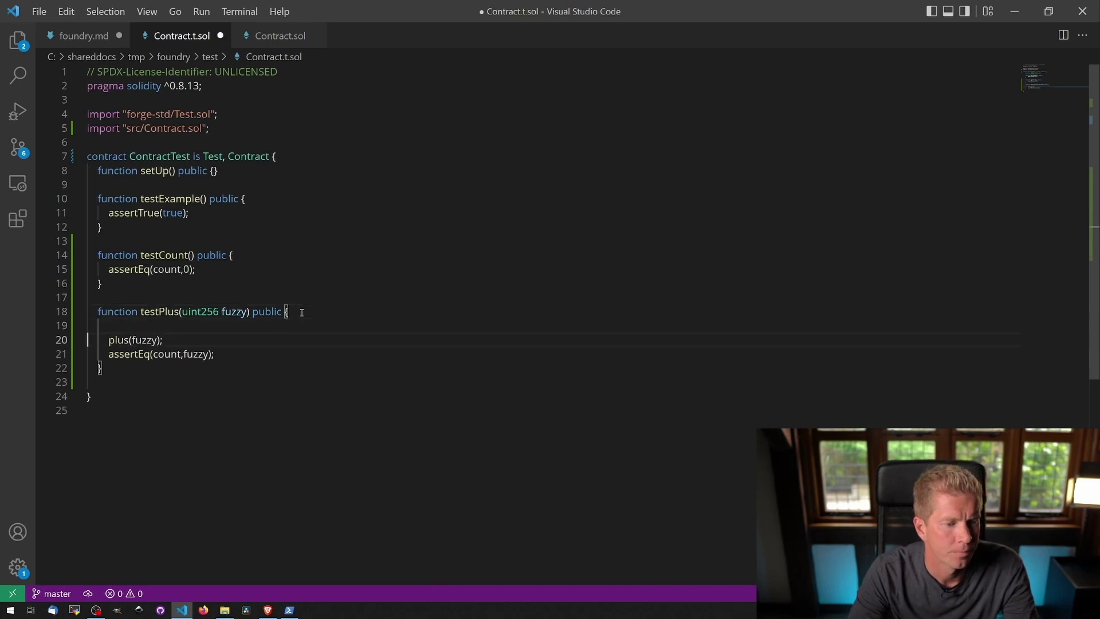
{"action": "key", "text": "shift+Down"}
{"action": "key", "text": "ctrl+c"}
{"action": "key", "text": "ctrl+v"}
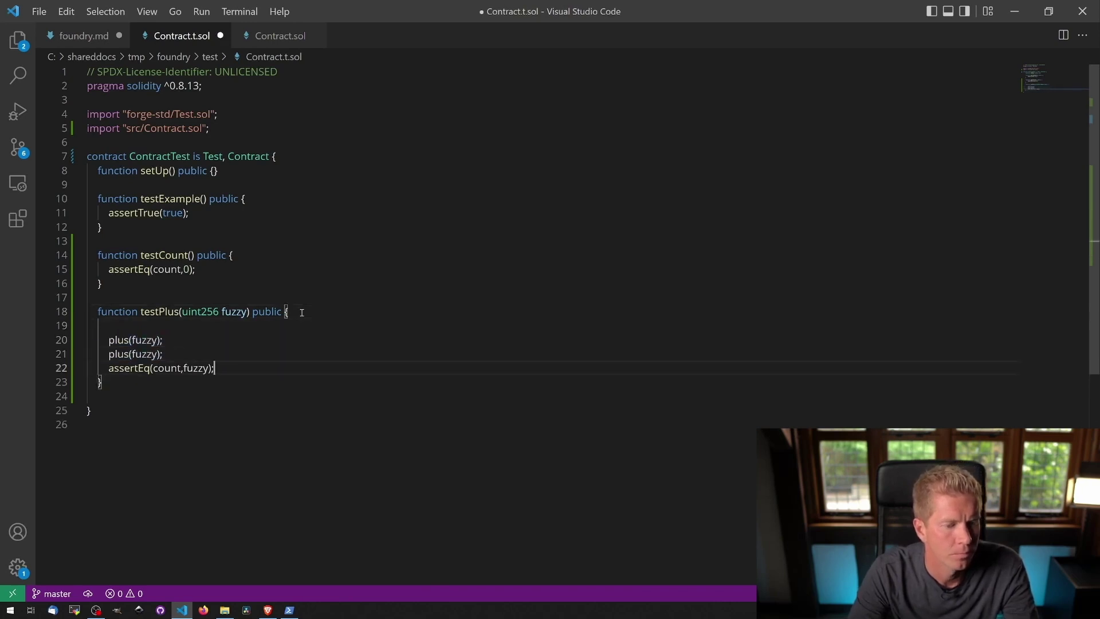
{"action": "key", "text": "Left"}
{"action": "type", "text": "*2"}
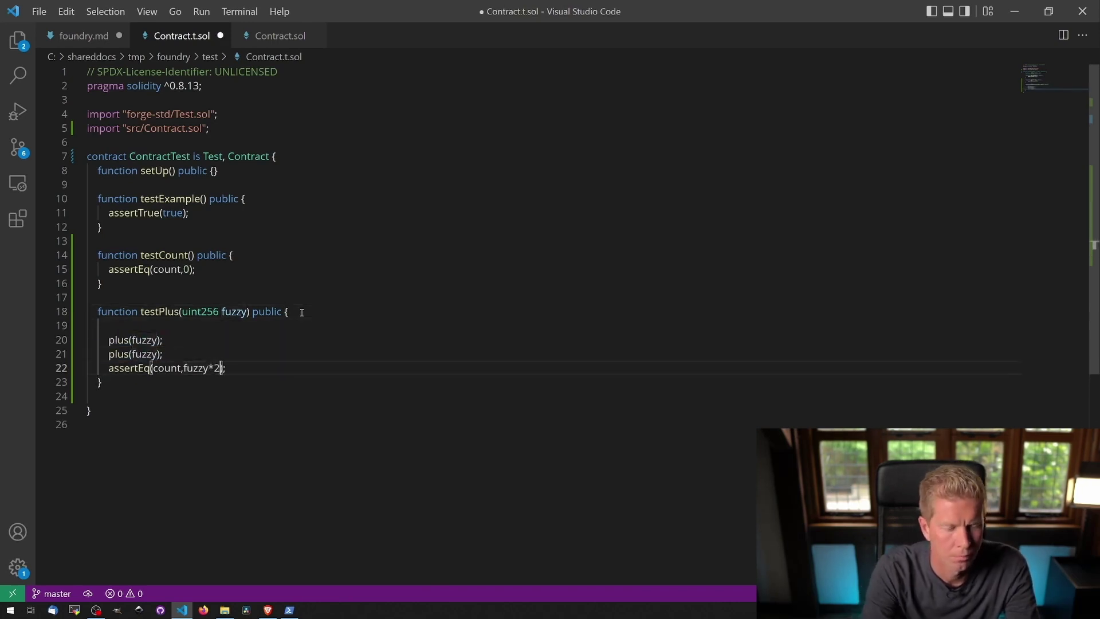
{"action": "key", "text": "End"}
{"action": "type", "text": ";"}
{"action": "key", "text": "ctrl+s"}
- Rerun forge test, which fails with an arithmetic overflow, and review the failing output
{"action": "key", "text": "alt+Tab"}
{"action": "key", "text": "Up"}
{"action": "key", "text": "Return"}
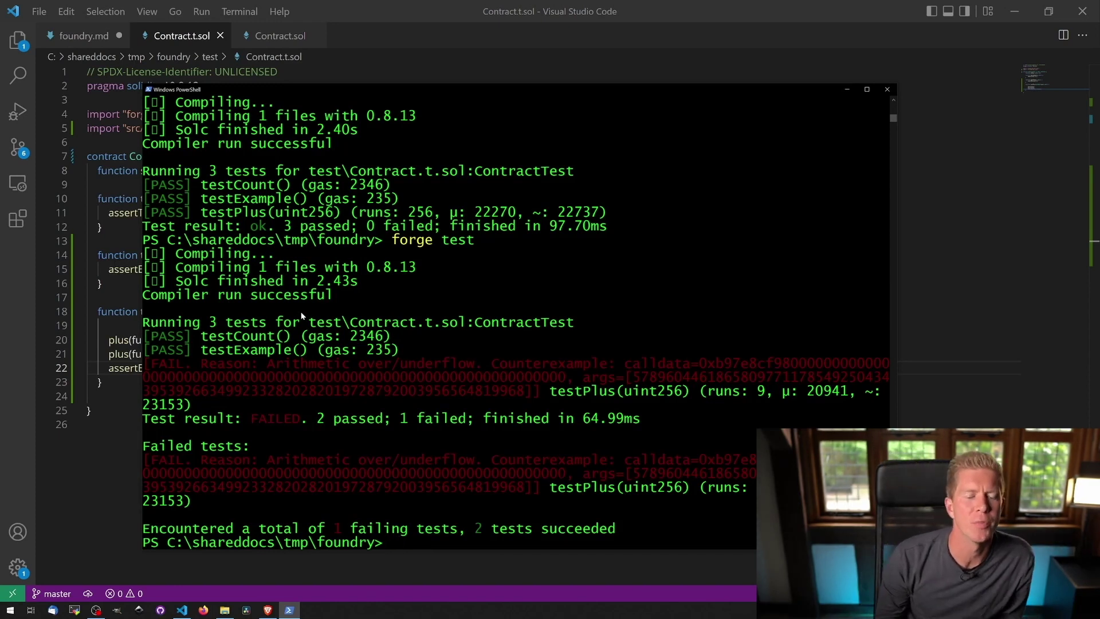
{"action": "left_click", "coordinate": [113, 300]}
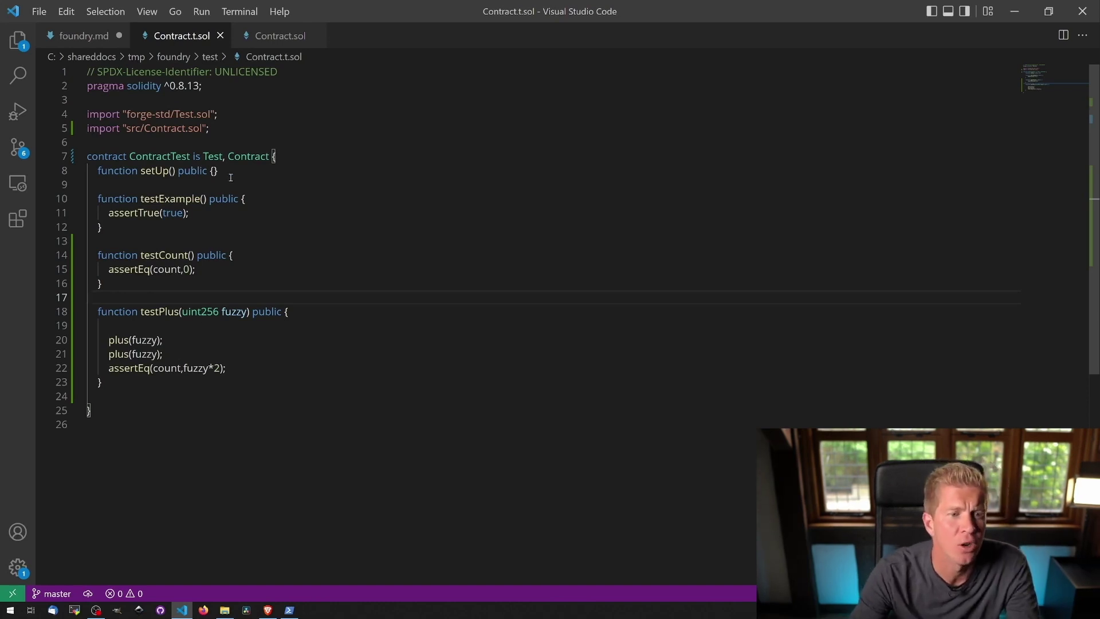
{"action": "left_click", "coordinate": [291, 610]}
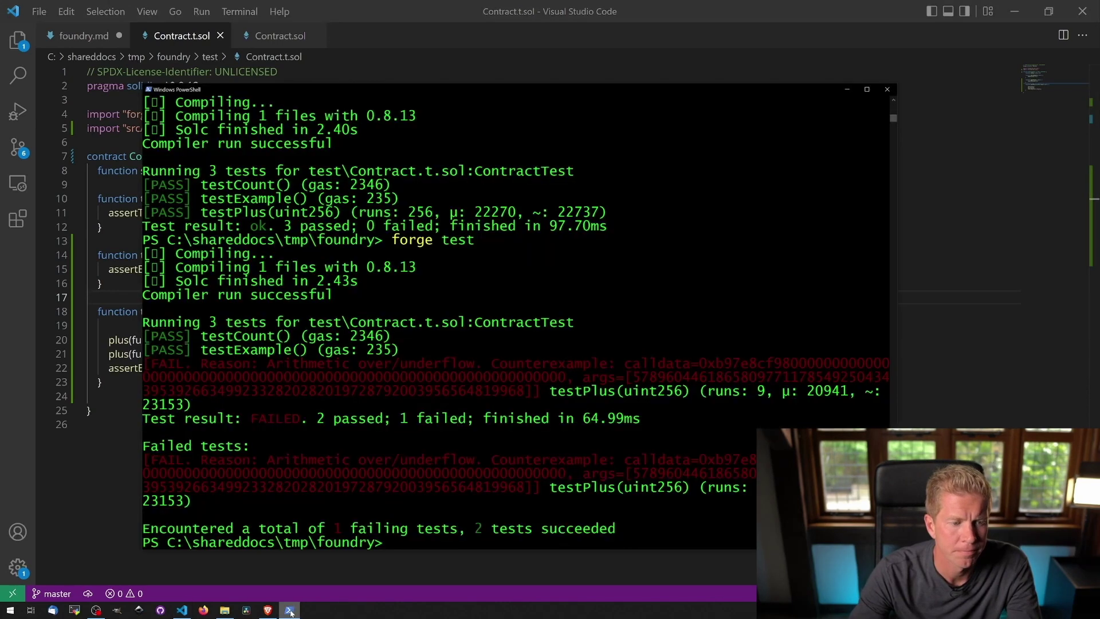
{"action": "key", "text": "alt+Tab"}
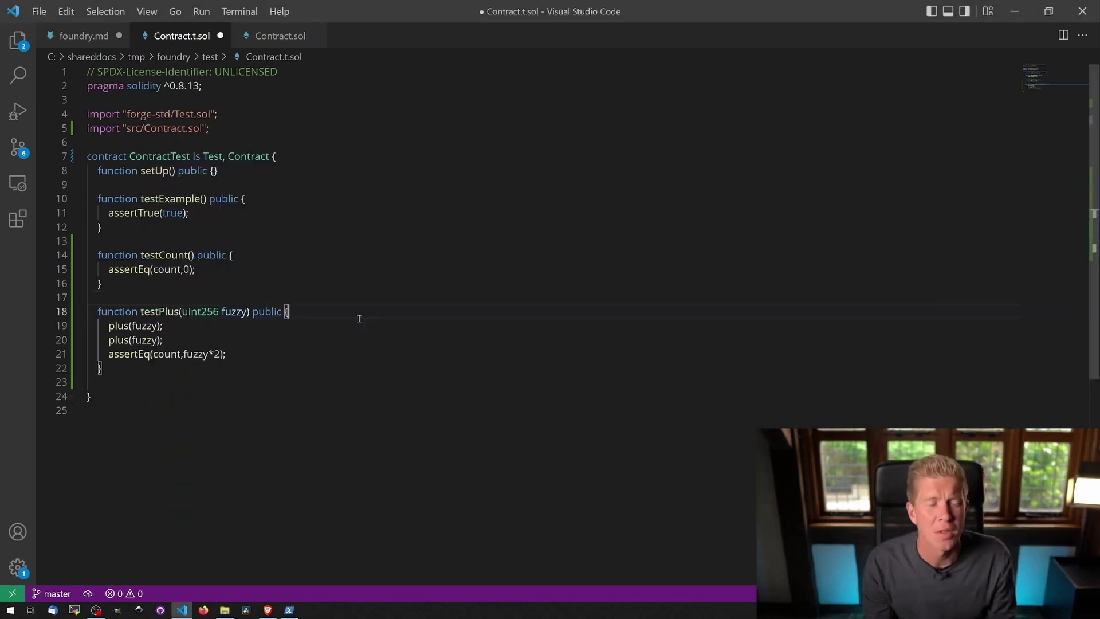
{"action": "left_click", "coordinate": [358, 319]}
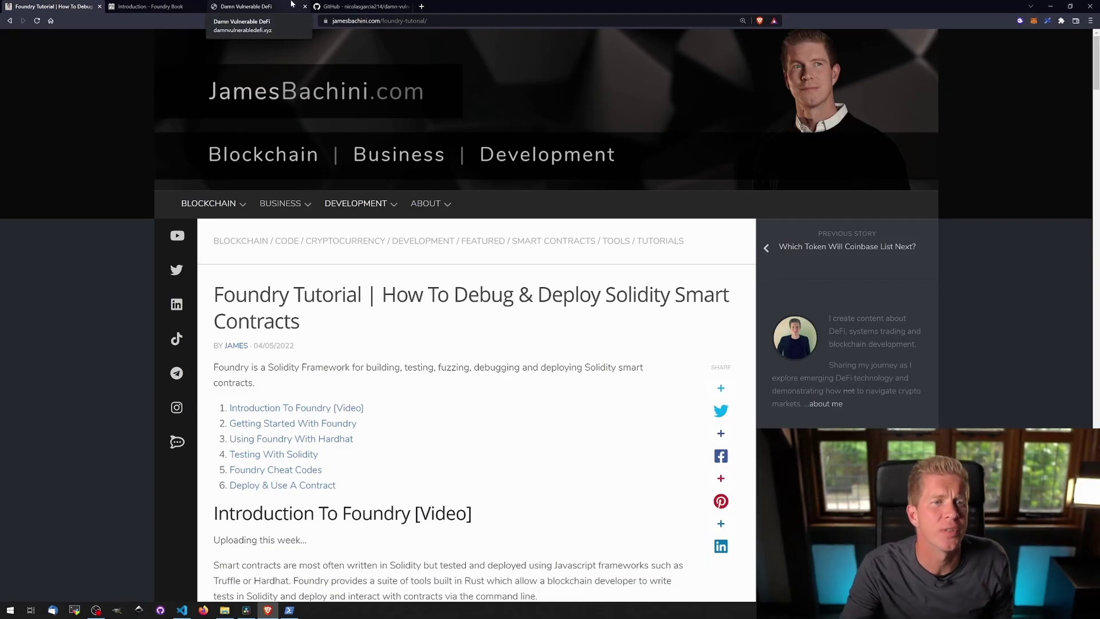
- View the Damn Vulnerable DeFi challenge list, then switch to the damn-vulnerable-defi-foundry GitHub repository
{"action": "left_click", "coordinate": [250, 6]}
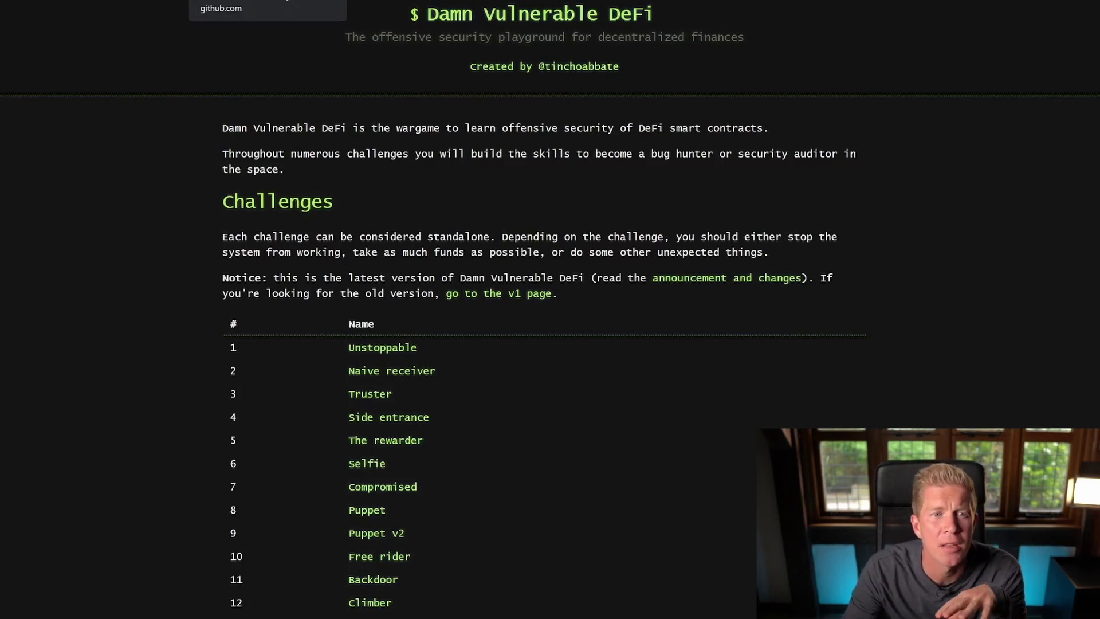
{"action": "left_click", "coordinate": [346, 7]}
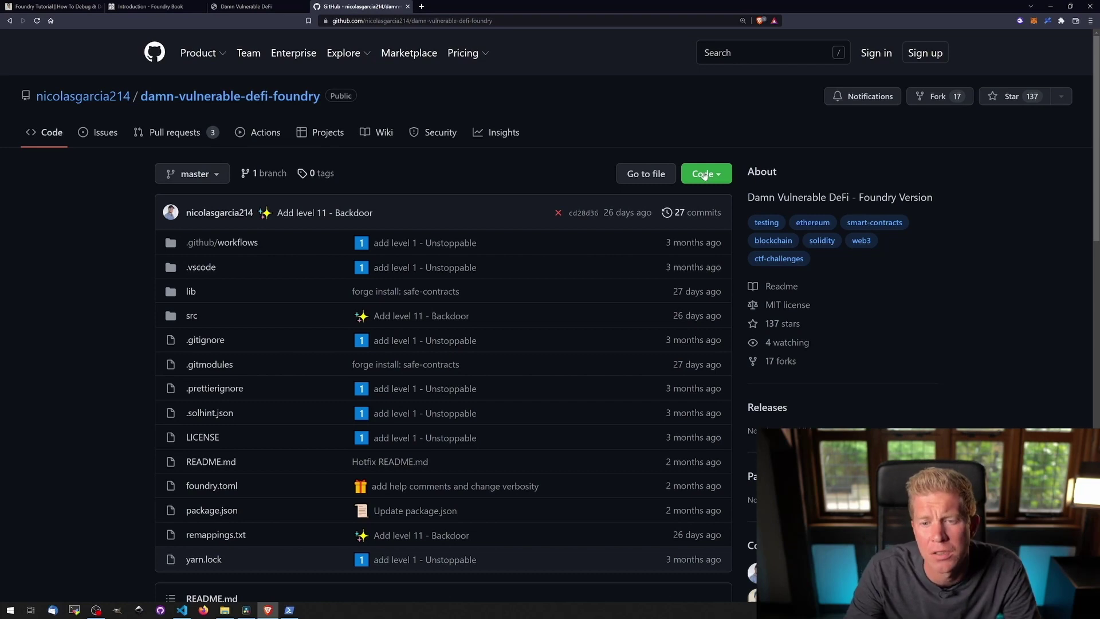
- Copy the repository address from GitHub and git clone damn-vulnerable-defi-foundry in PowerShell
{"action": "left_click", "coordinate": [704, 174]}
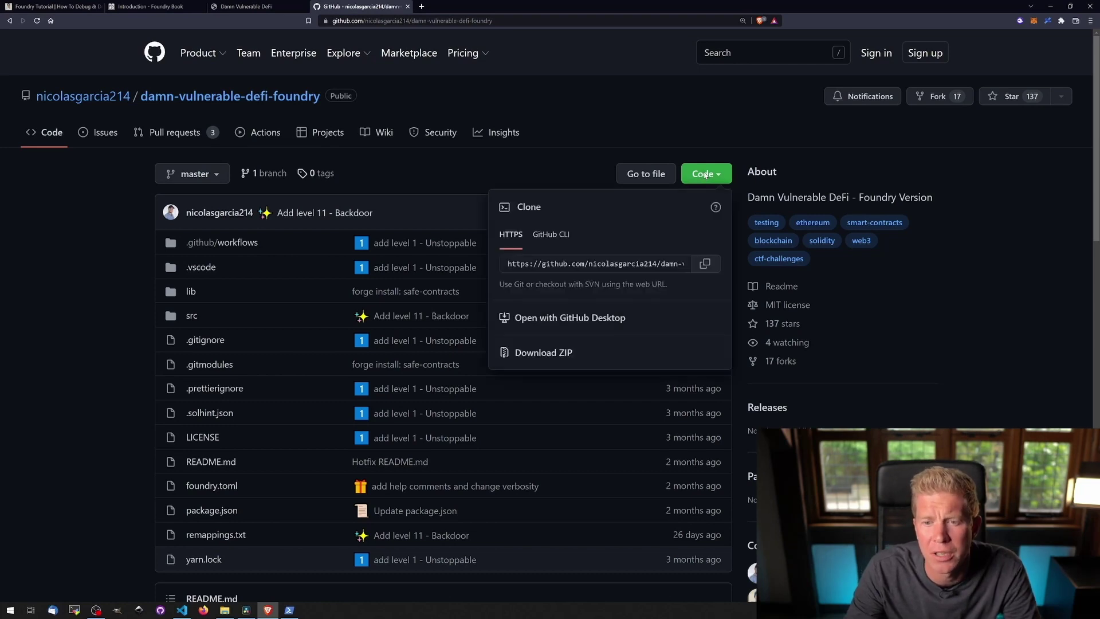
{"action": "left_click", "coordinate": [707, 264]}
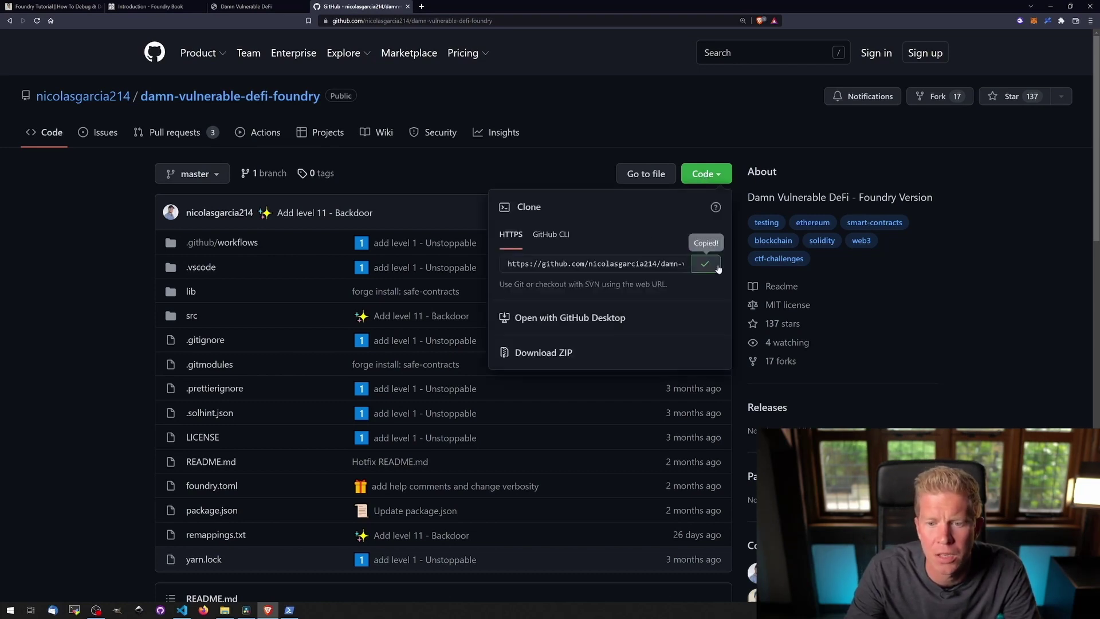
{"action": "left_click", "coordinate": [288, 611]}
{"action": "type", "text": "git "}
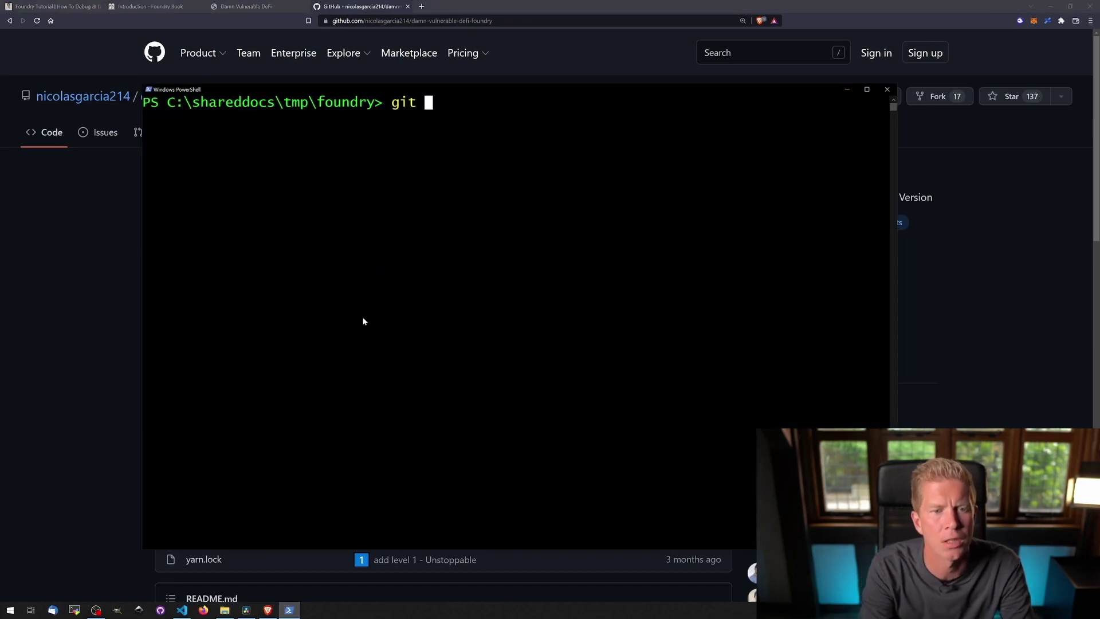
{"action": "type", "text": "clone"}
{"action": "key", "text": "ctrl+v"}
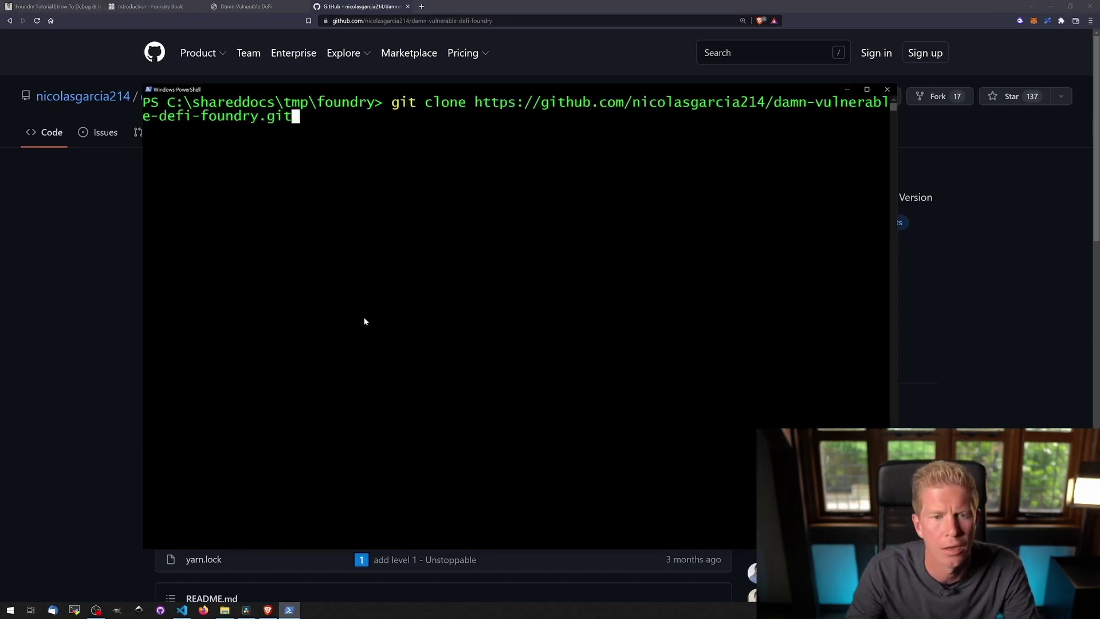
{"action": "key", "text": "Return"}
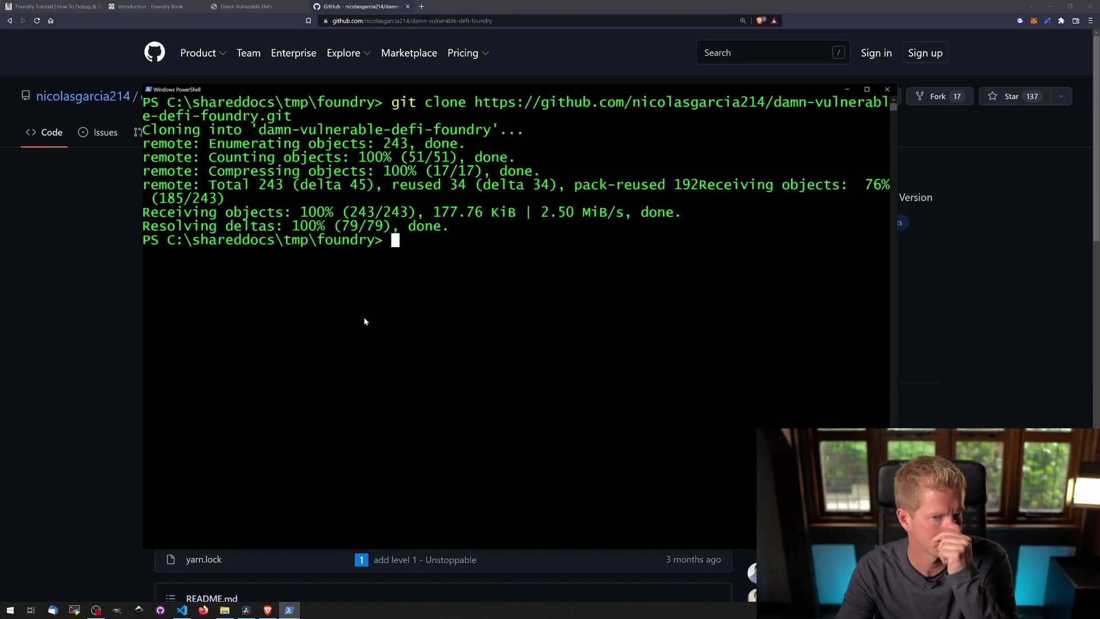
- Enter the cloned damn-vulnerable-defi-foundry folder and run forge test, which fails on a missing ERC721.sol
{"action": "key", "text": "ctrl+l"}
{"action": "type", "text": "cd dam"}
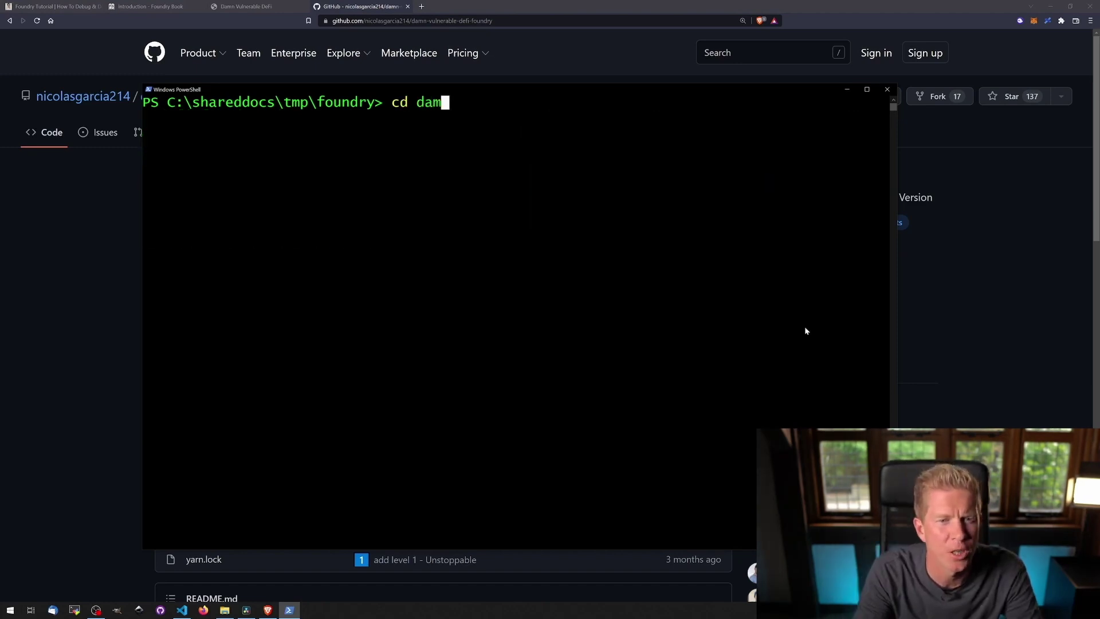
{"action": "key", "text": "Tab"}
{"action": "key", "text": "Return"}
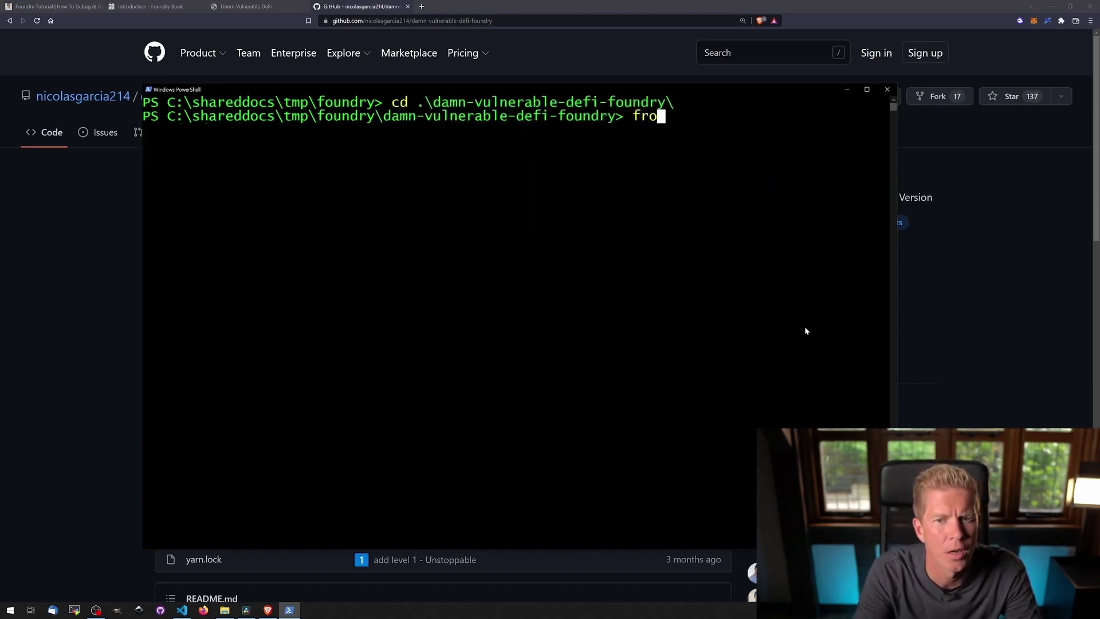
{"action": "type", "text": "orge test"}
{"action": "key", "text": "Return"}
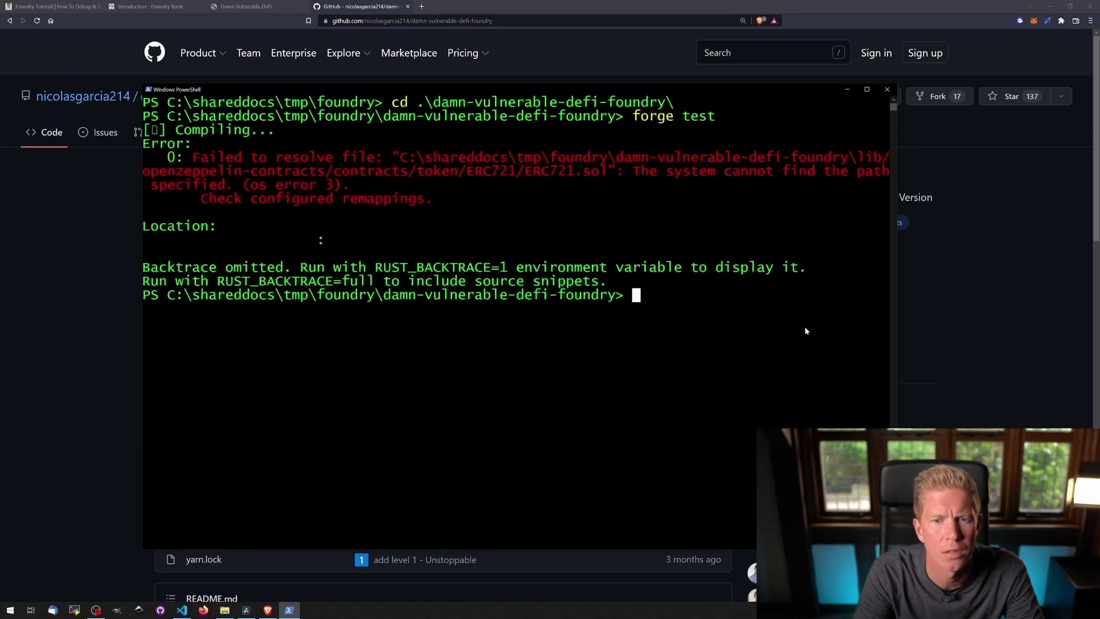
- Copy 'git submodule update --init --recursive' from the README and run it in PowerShell
{"action": "key", "text": "alt+Tab"}
{"action": "scroll", "coordinate": [153, 387], "scroll_direction": "down", "scroll_amount": 5}
{"action": "scroll", "coordinate": [152, 387], "scroll_direction": "down", "scroll_amount": 3}
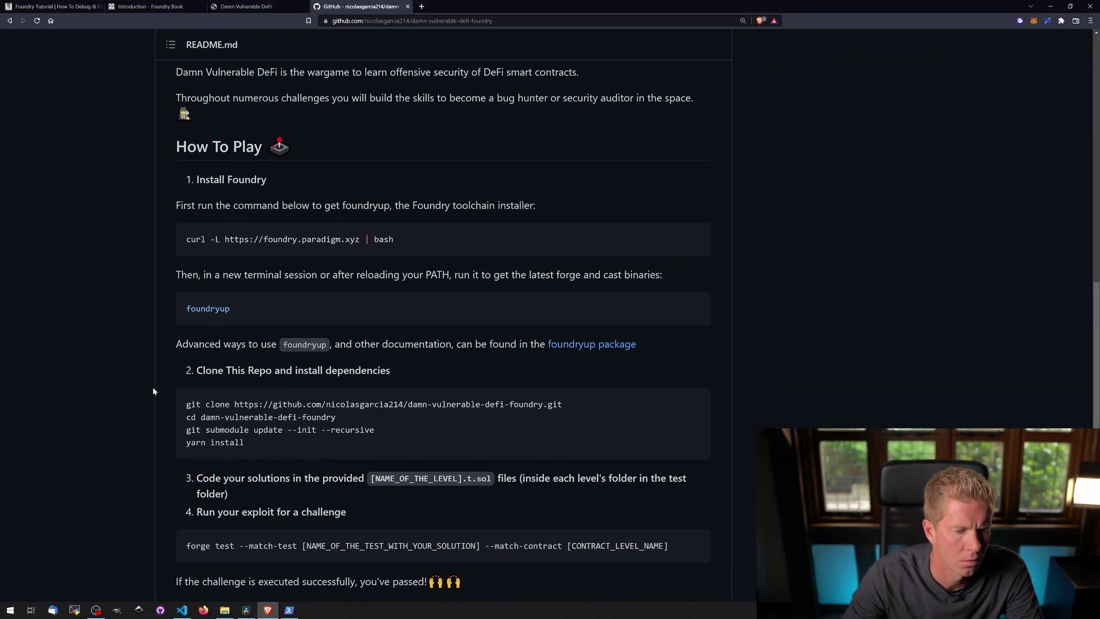
{"action": "scroll", "coordinate": [216, 428], "scroll_direction": "down", "scroll_amount": 1}
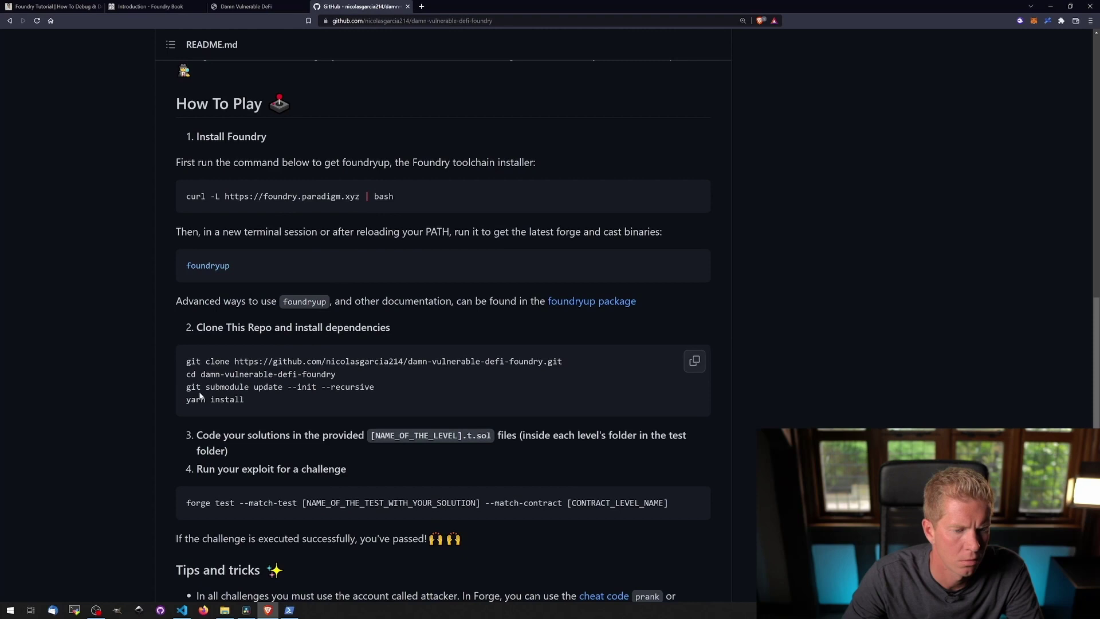
{"action": "left_click_drag", "start_coordinate": [184, 389], "coordinate": [400, 393]}
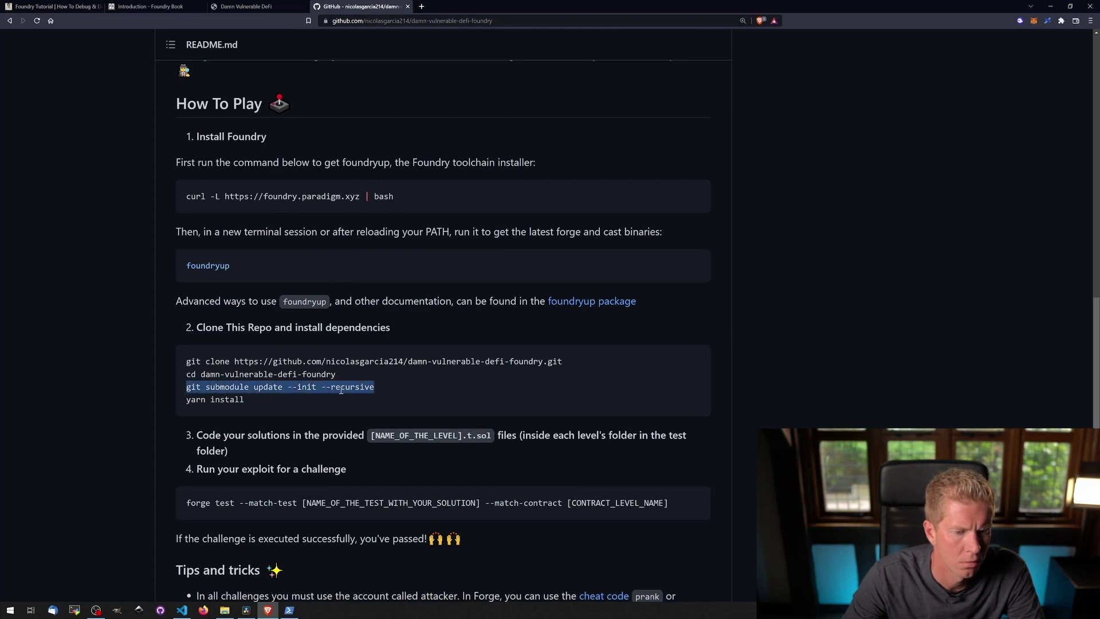
{"action": "right_click", "coordinate": [324, 389]}
{"action": "left_click", "coordinate": [344, 397]}
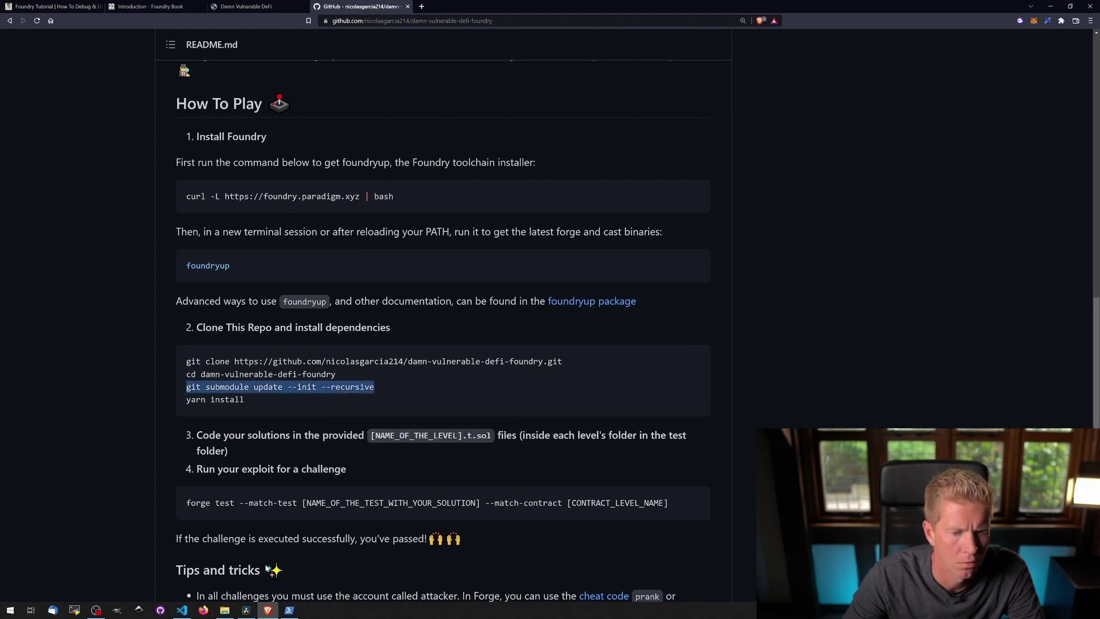
{"action": "left_click", "coordinate": [290, 611]}
{"action": "key", "text": "ctrl+v"}
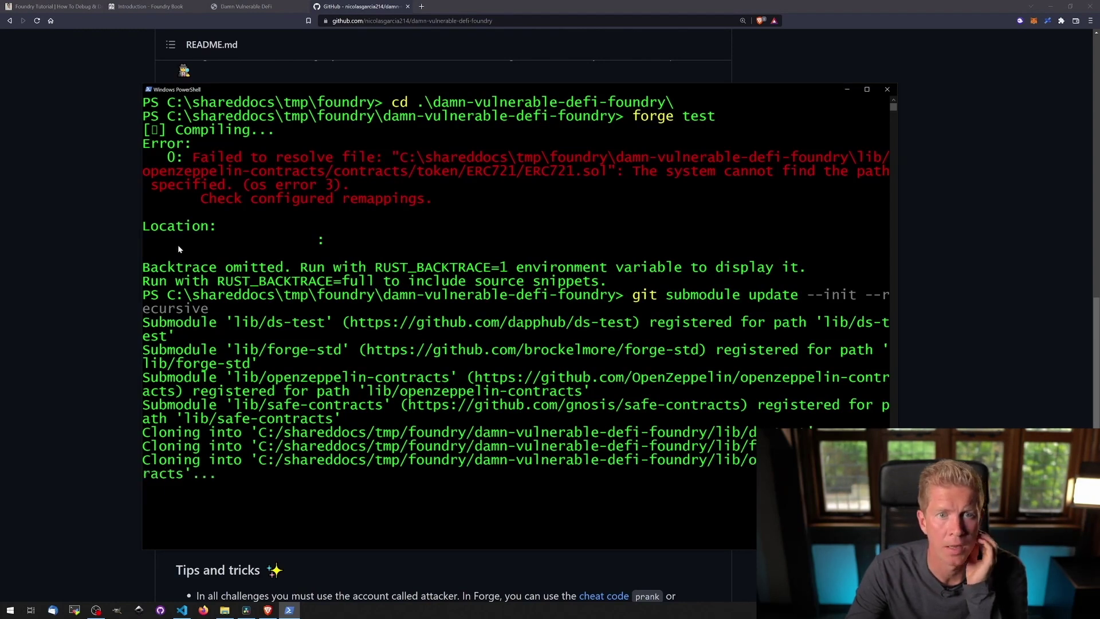
- Run yarn install, then forge test, which starts compiling 83 files
{"action": "left_click", "coordinate": [76, 227]}
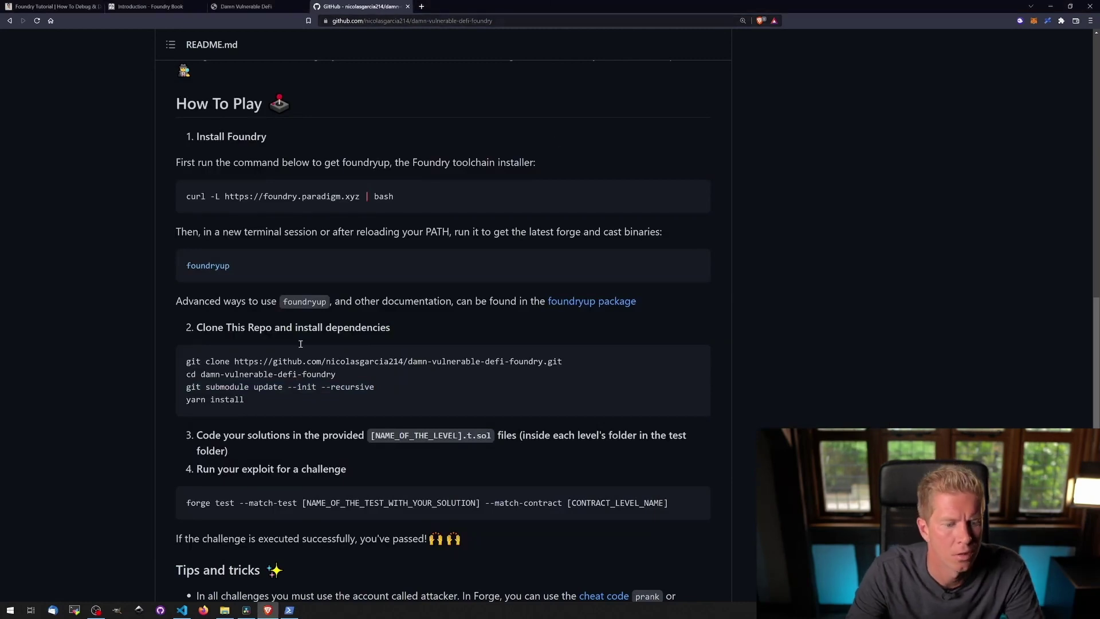
{"action": "left_click", "coordinate": [289, 610]}
{"action": "type", "text": "yarn install"}
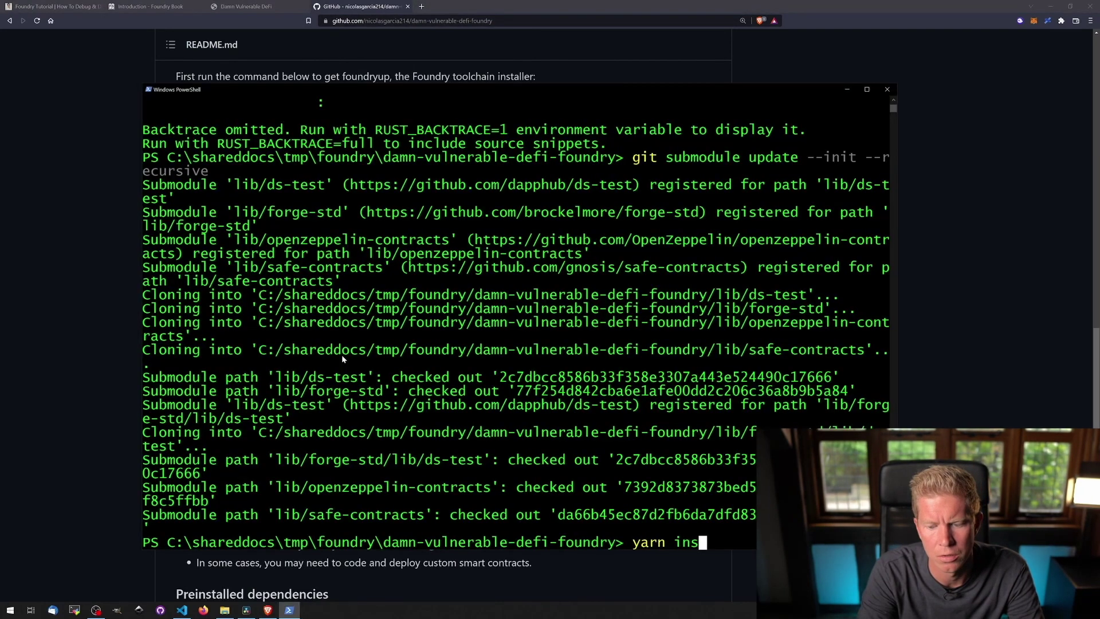
{"action": "key", "text": "Return"}
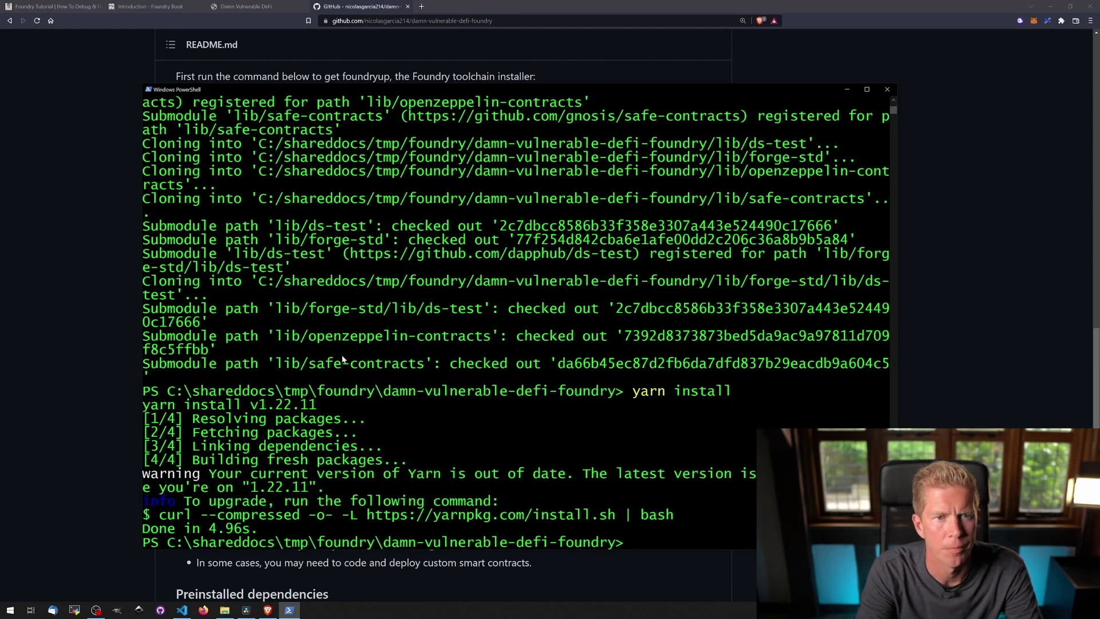
{"action": "type", "text": "forge test"}
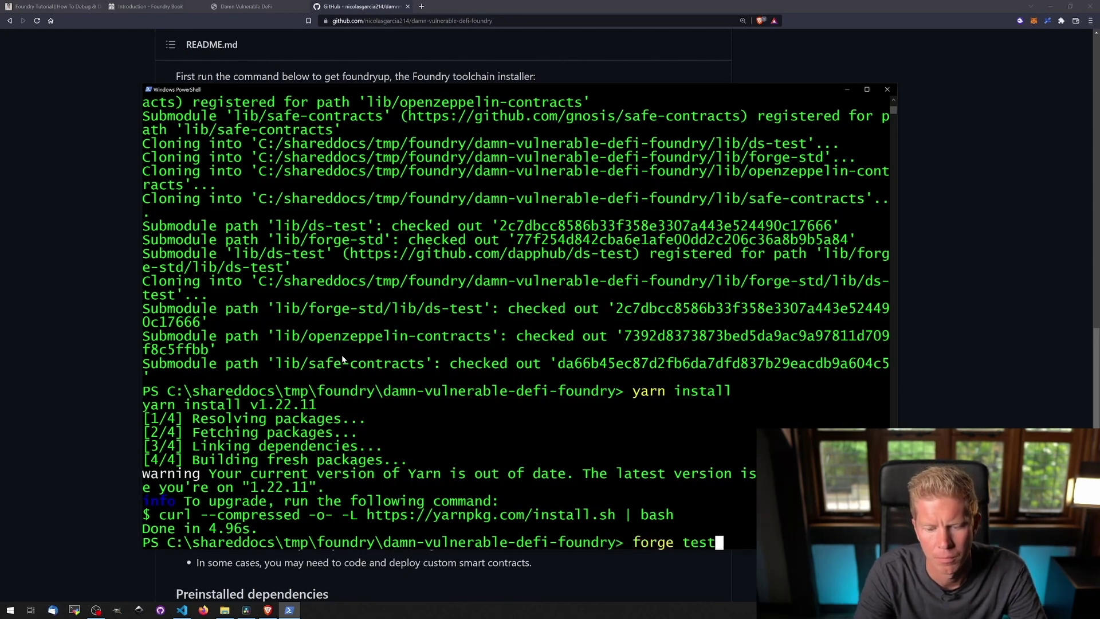
{"action": "key", "text": "Return"}
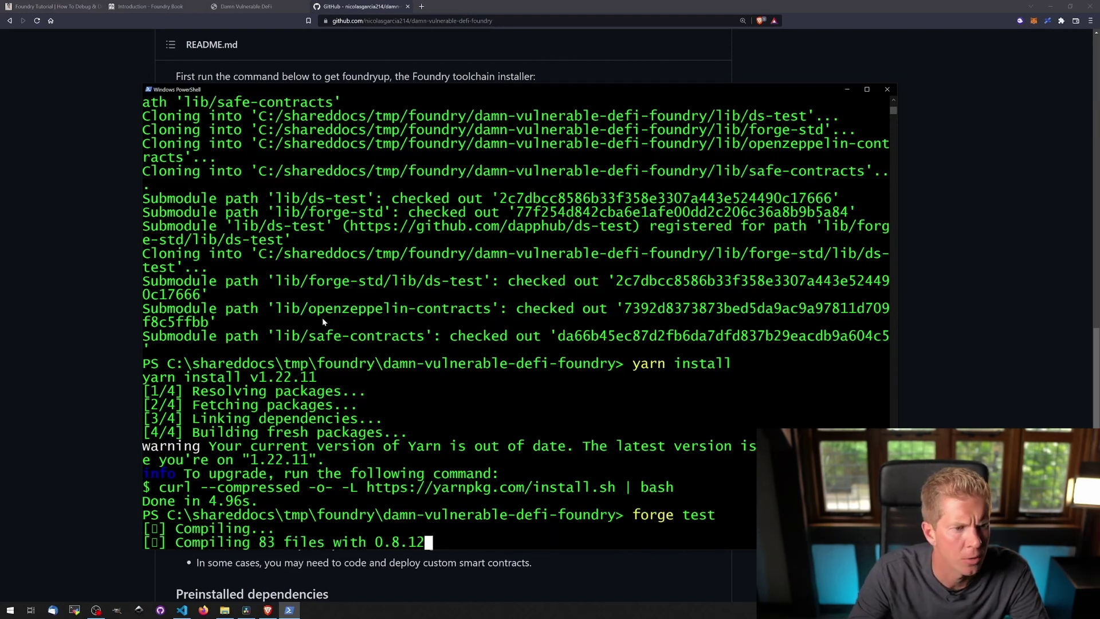
{"action": "key", "text": "alt+Tab"}
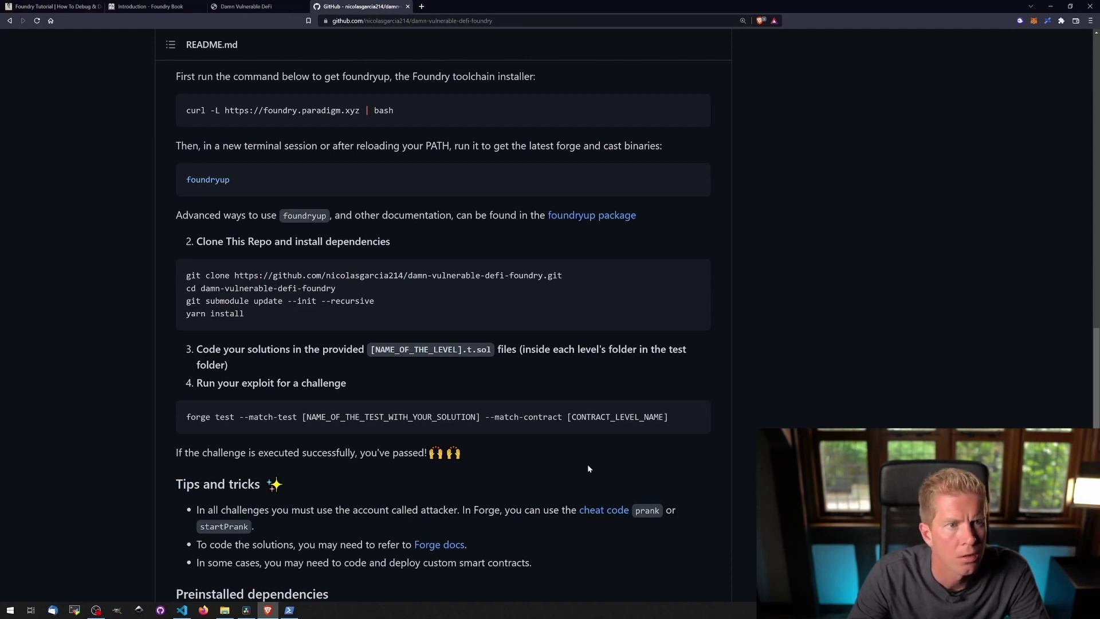
- View the Unstoppable challenge on the Damn Vulnerable DeFi site and bring up its contract files in File Explorer
{"action": "left_click", "coordinate": [246, 6]}
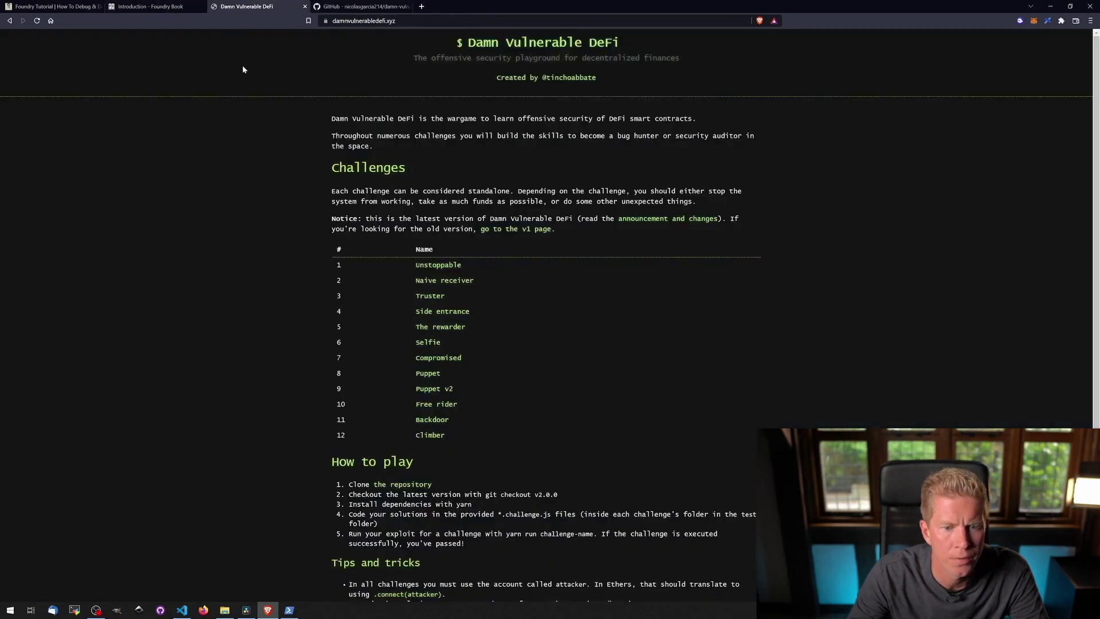
{"action": "left_click", "coordinate": [446, 267]}
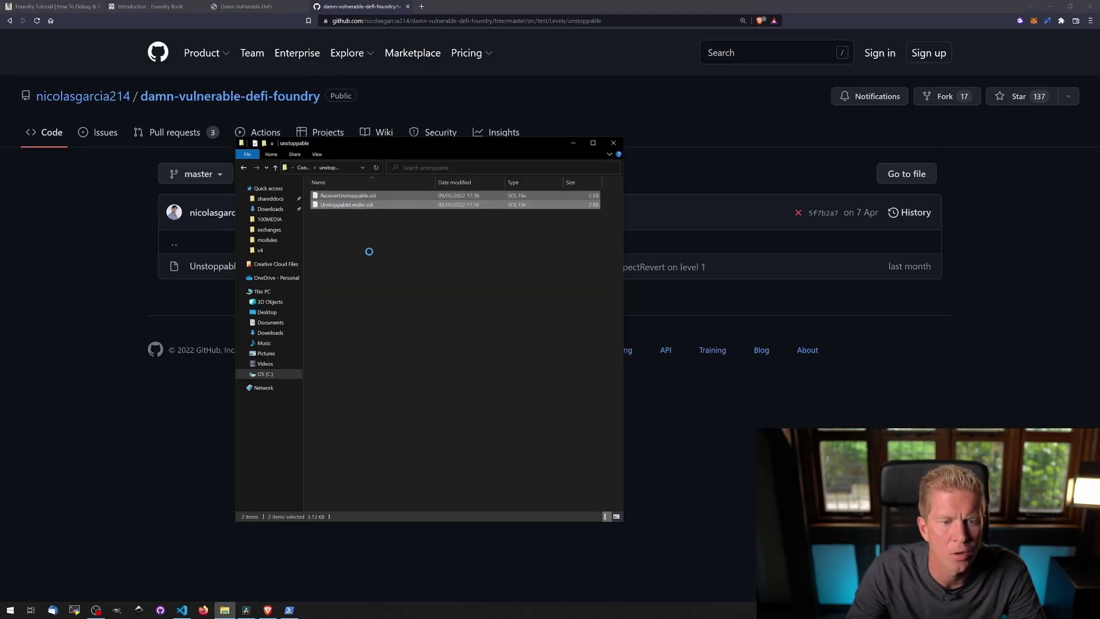
{"action": "right_click", "coordinate": [345, 205]}
{"action": "left_click", "coordinate": [380, 213]}
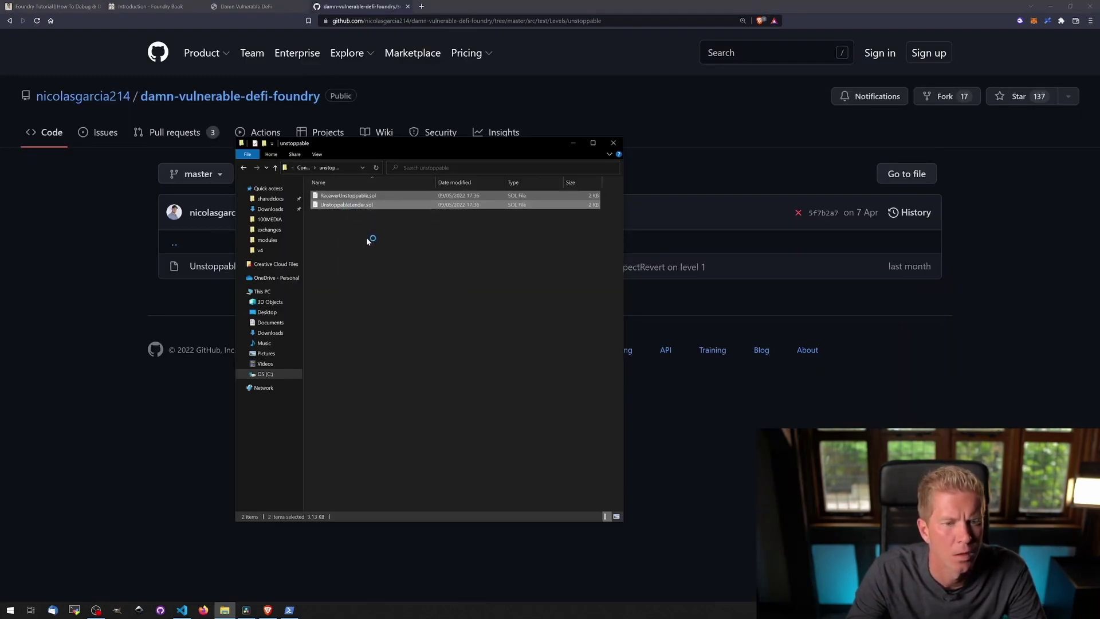
- Navigate from src to test > Levels > unstoppable and open Unstoppable.t.sol in VS Code
{"action": "left_click", "coordinate": [299, 168]}
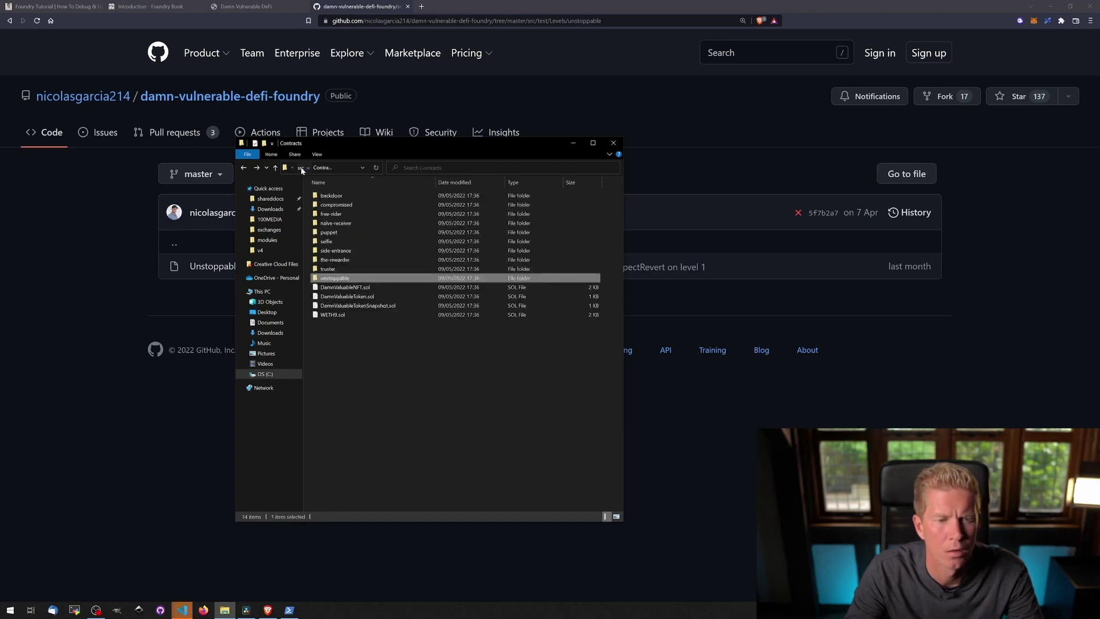
{"action": "left_click", "coordinate": [299, 168]}
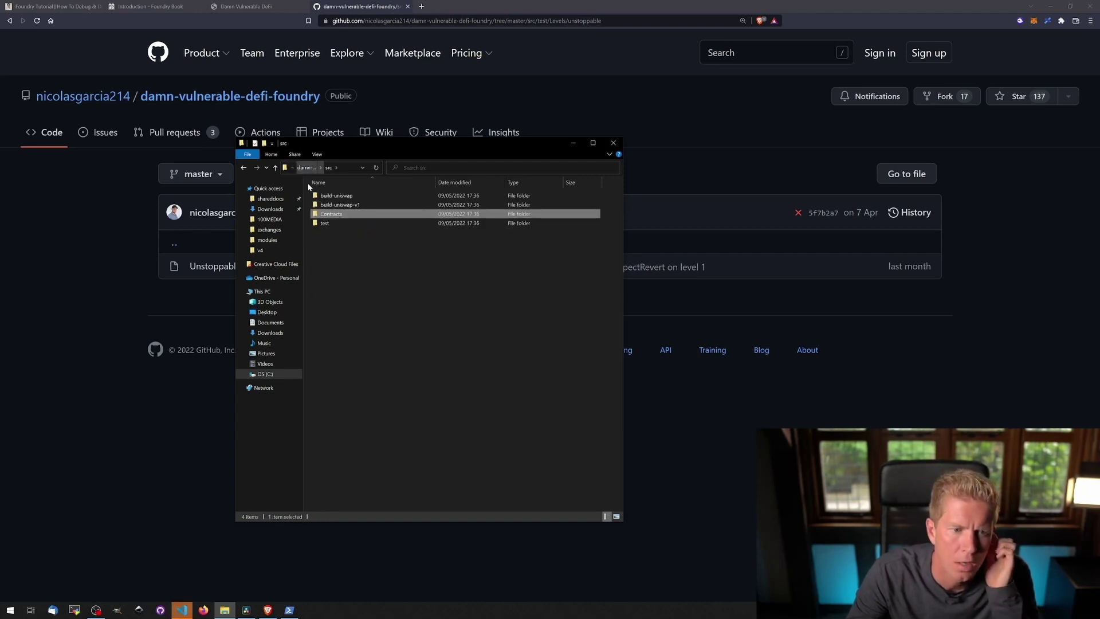
{"action": "double_click", "coordinate": [326, 222]}
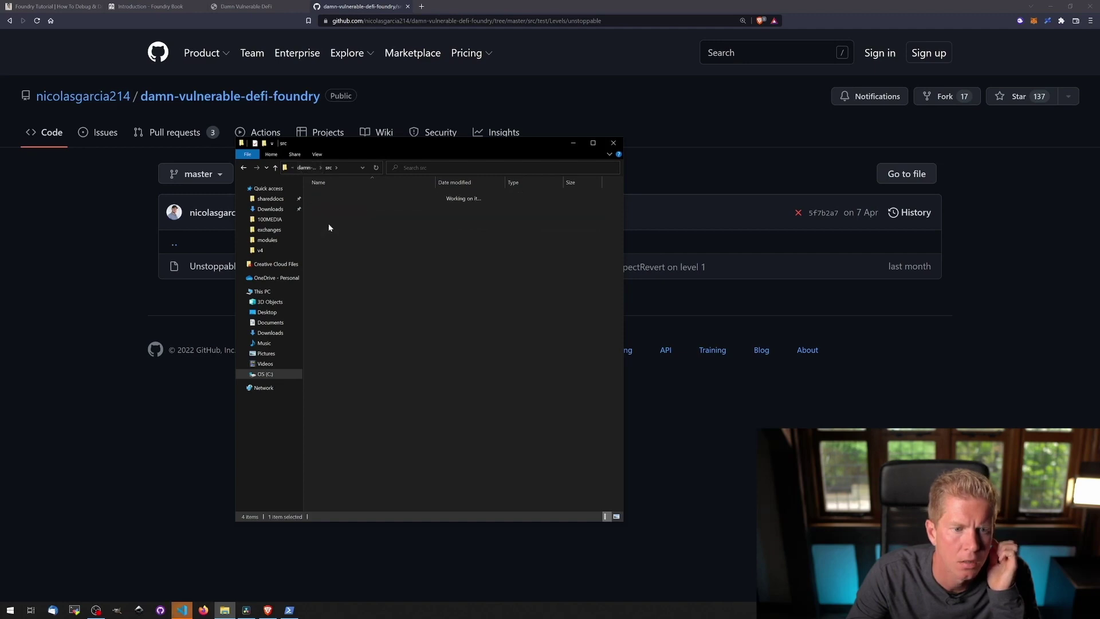
{"action": "double_click", "coordinate": [328, 197]}
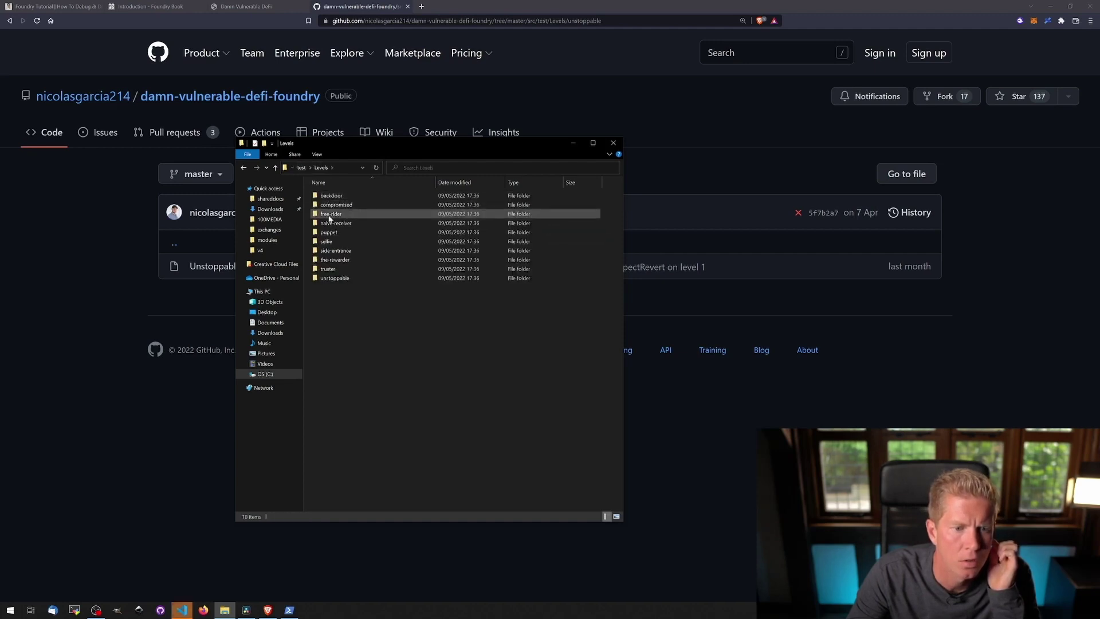
{"action": "double_click", "coordinate": [330, 278]}
{"action": "left_click", "coordinate": [335, 195]}
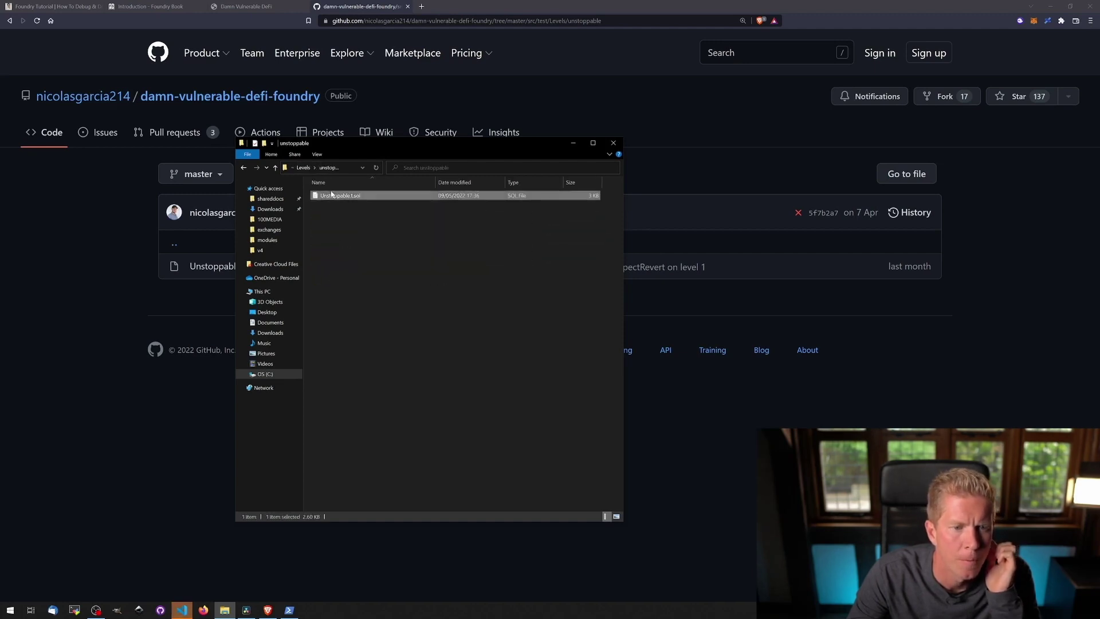
{"action": "double_click", "coordinate": [335, 195]}
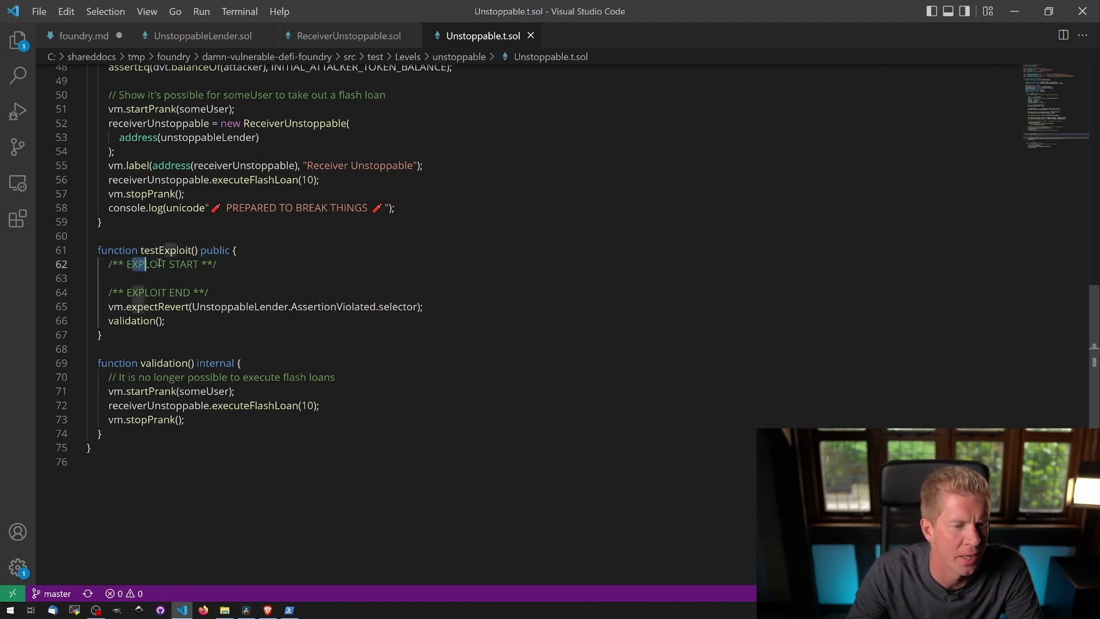
{"action": "left_click_drag", "start_coordinate": [168, 263], "coordinate": [108, 292]}
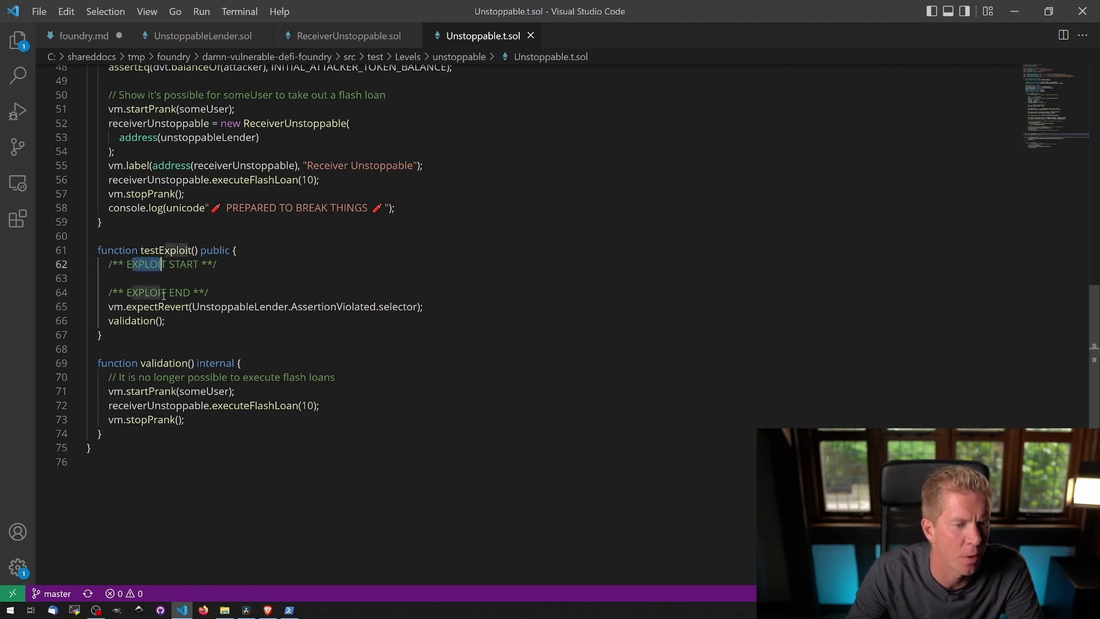
{"action": "left_click", "coordinate": [208, 285]}
{"action": "scroll", "coordinate": [347, 231], "scroll_direction": "up", "scroll_amount": 2}
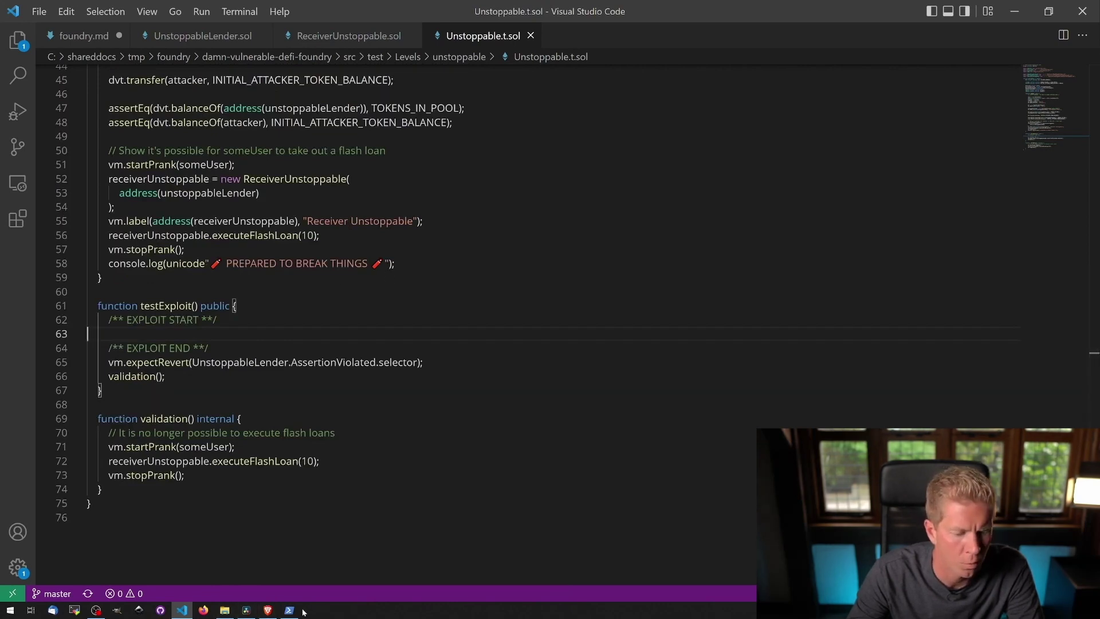
{"action": "left_click", "coordinate": [267, 610]}
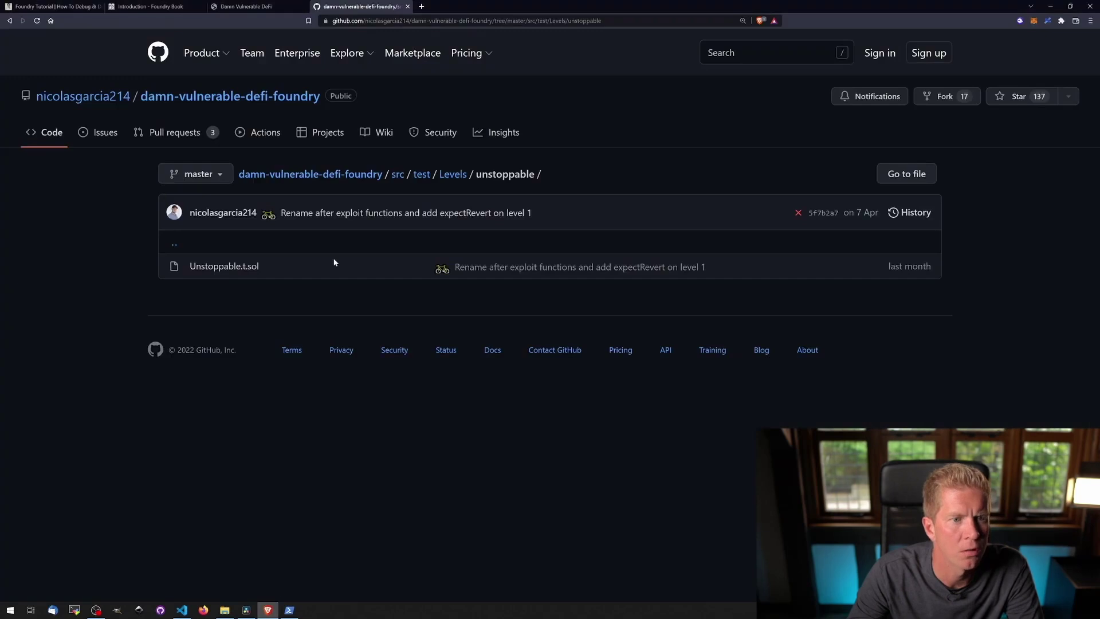
- Run the Unstoppable testExploit forge test, clear the output, and recall the command
{"action": "key", "text": "alt+Left"}
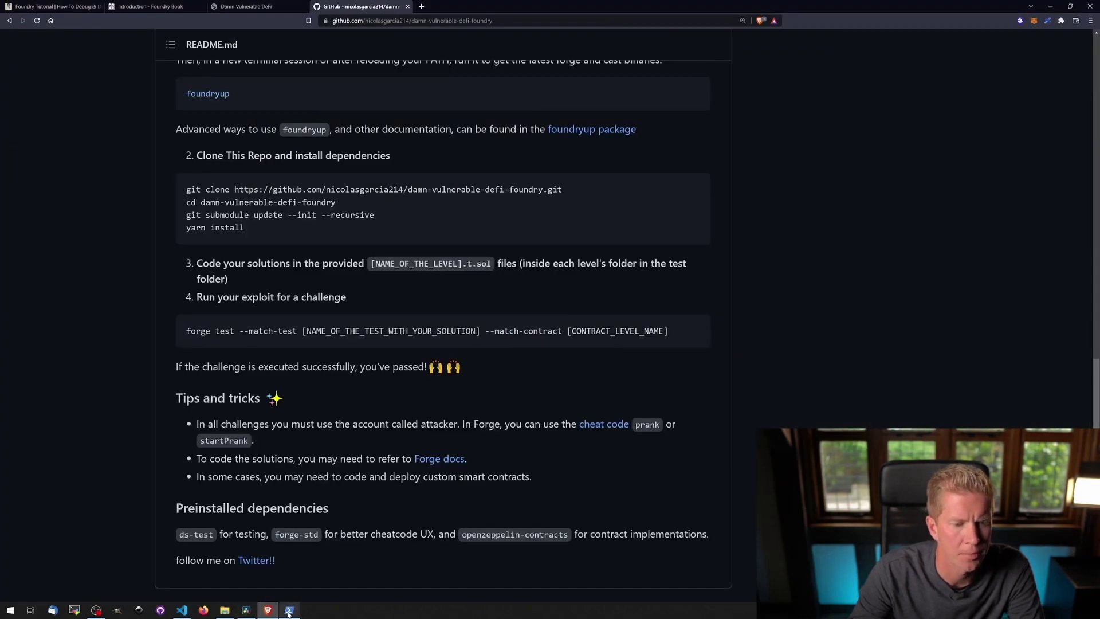
{"action": "left_click", "coordinate": [290, 611]}
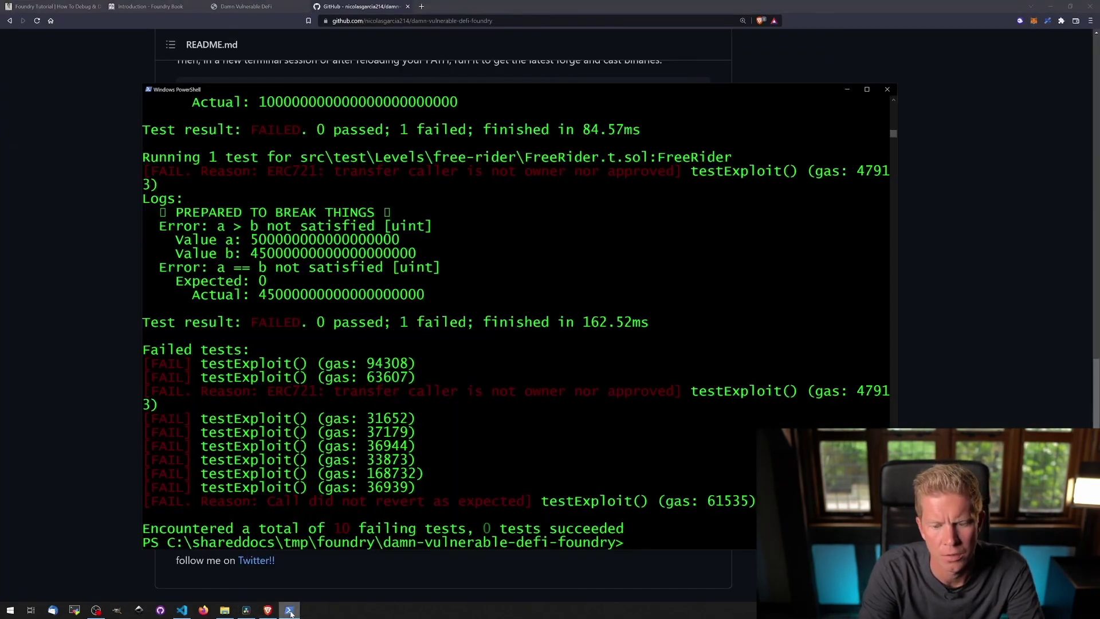
{"action": "type", "text": "forge test"}
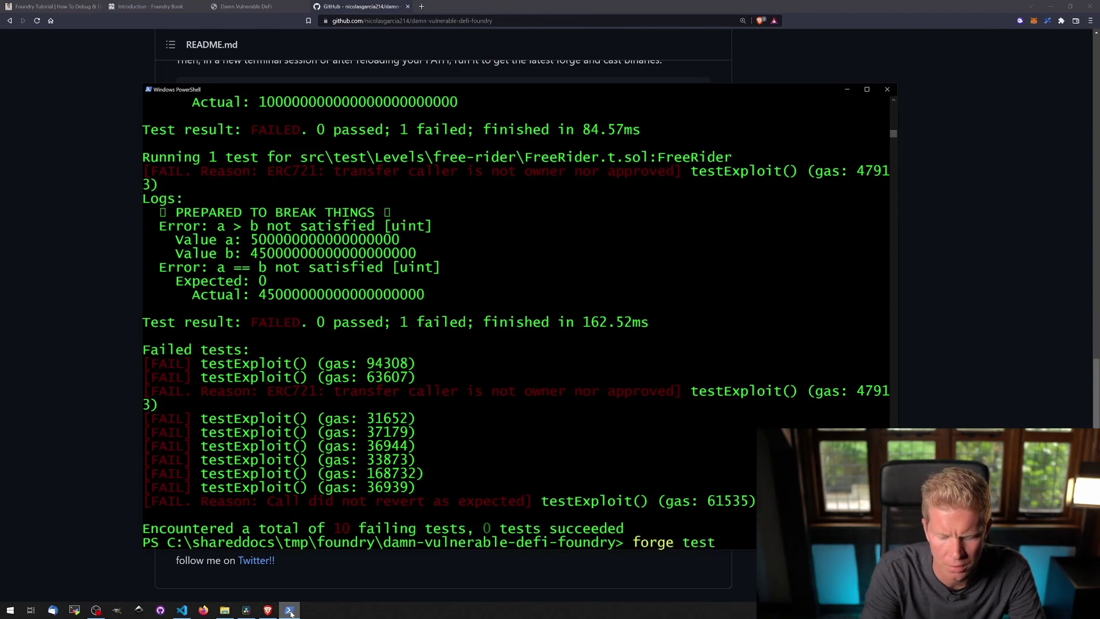
{"action": "type", "text": " --match-test testExploit --match-contract Unstoppable"}
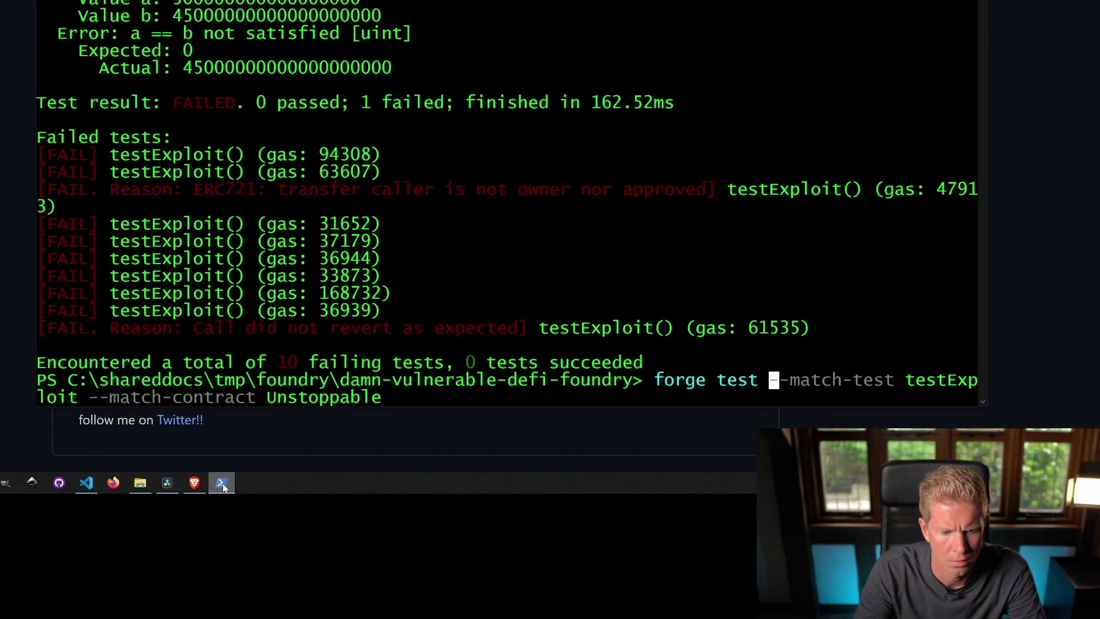
{"action": "key", "text": "Return"}
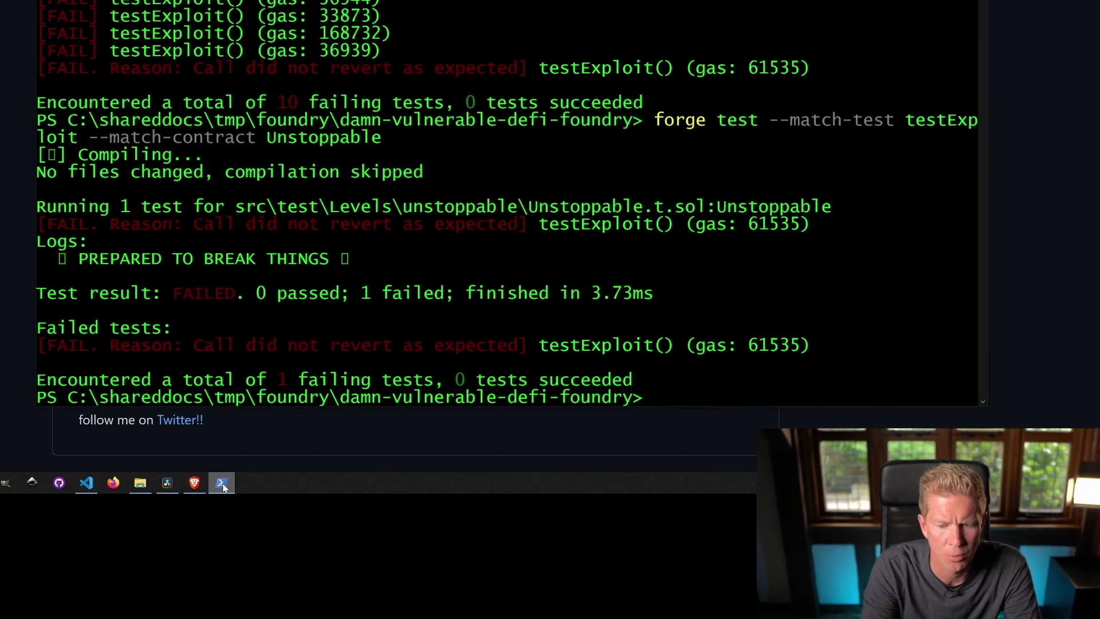
{"action": "type", "text": "clear"}
{"action": "key", "text": "Return"}
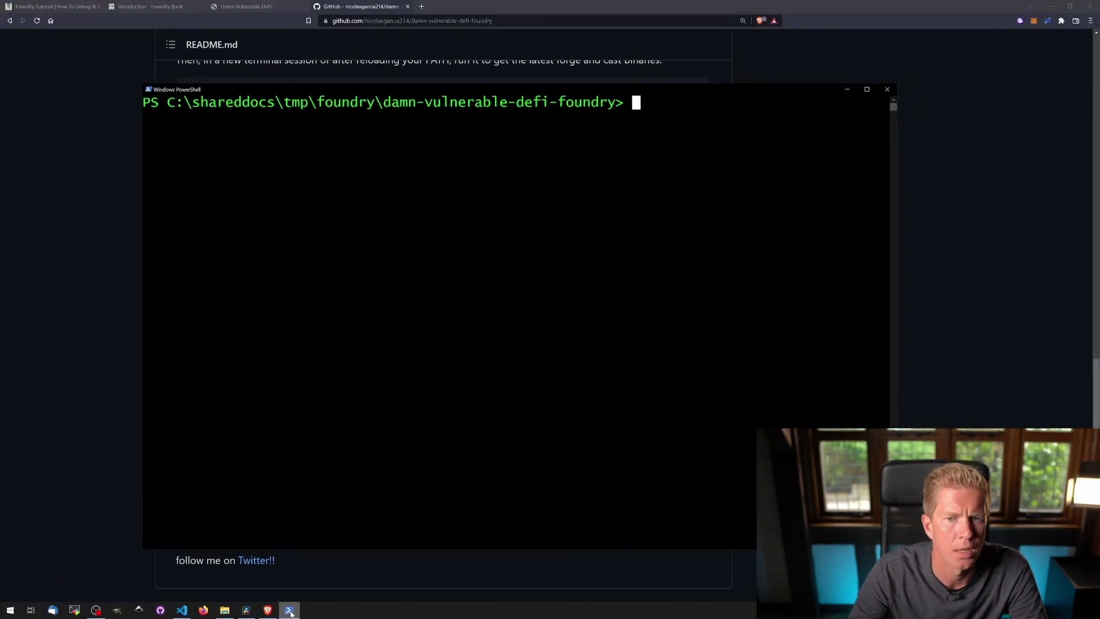
{"action": "type", "text": "clear"}
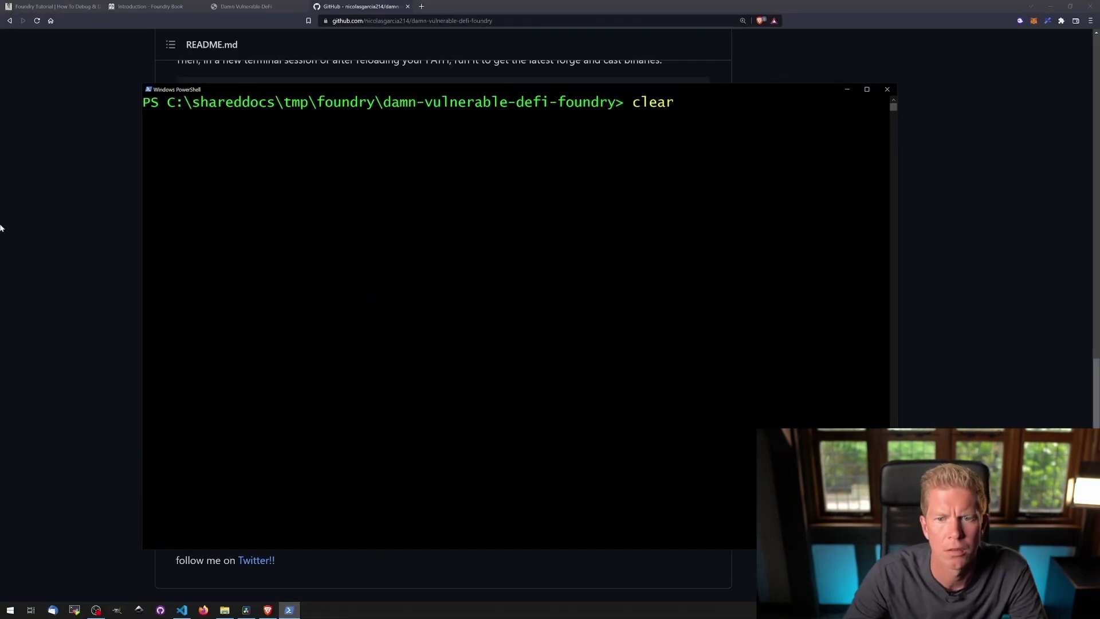
{"action": "key", "text": "Up"}
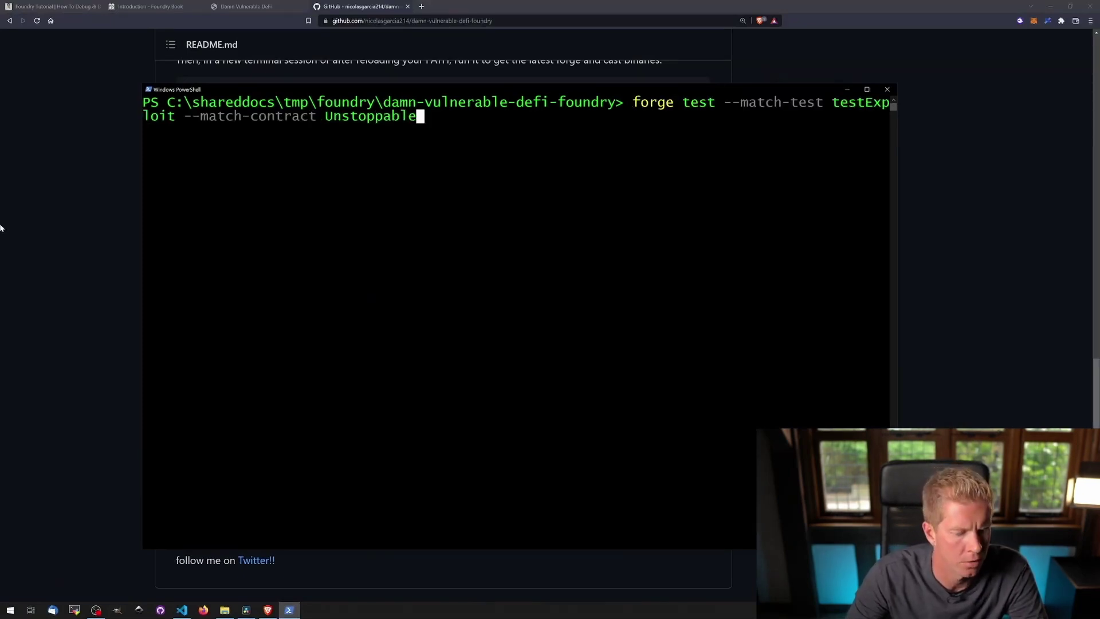
{"action": "scroll", "coordinate": [93, 344], "scroll_direction": "down", "scroll_amount": 3}
- View the Unstoppable challenge description in the browser, then return to the editor
{"action": "left_click", "coordinate": [181, 610]}
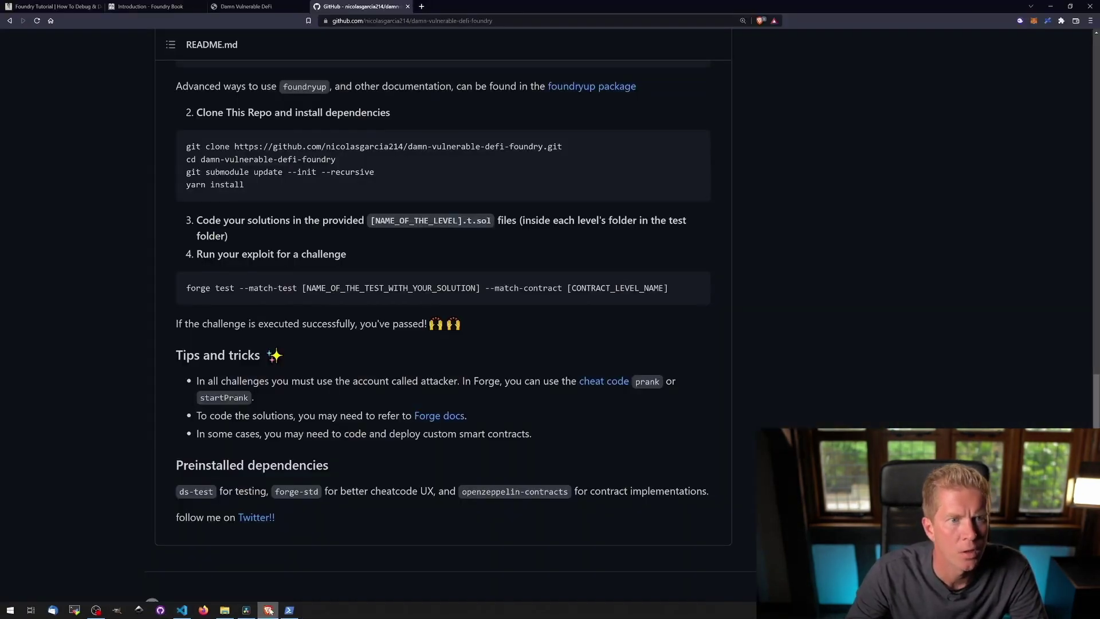
{"action": "left_click", "coordinate": [246, 7]}
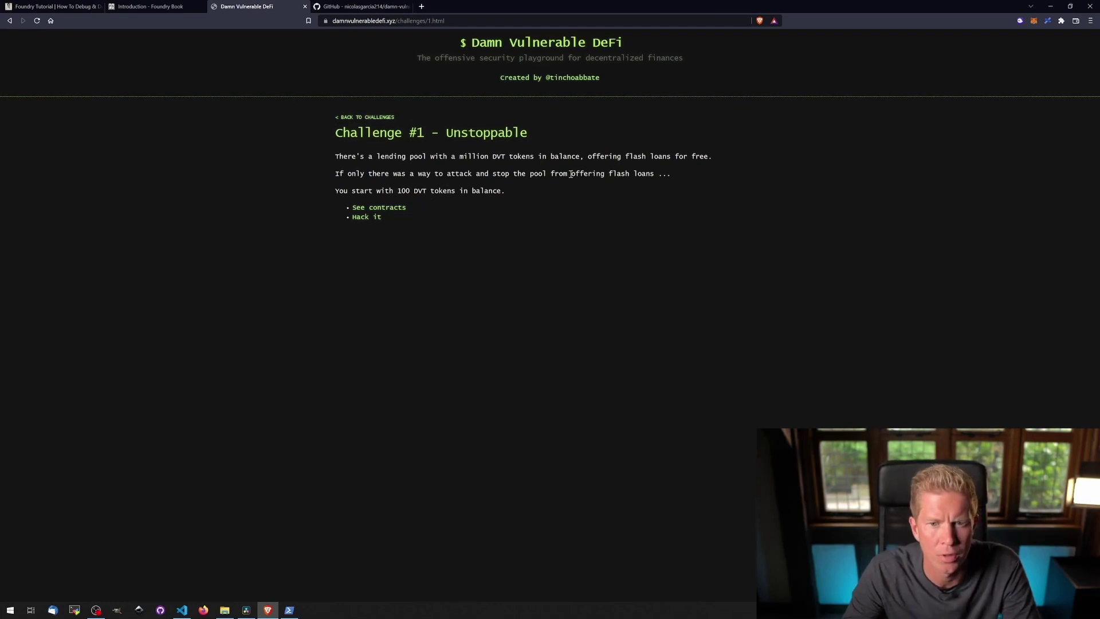
{"action": "key", "text": "alt+Tab"}
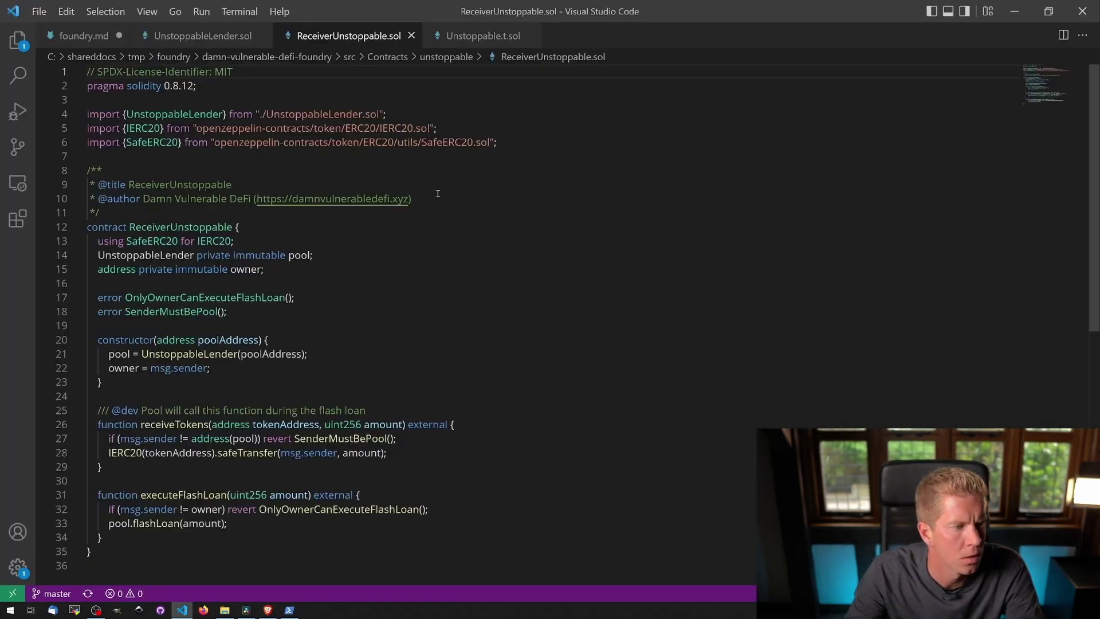
- In Unstoppable.t.sol testExploit, add vm.startPrank(attacker); and vm.stopPrank();
{"action": "key", "text": "ctrl+Page_Down"}
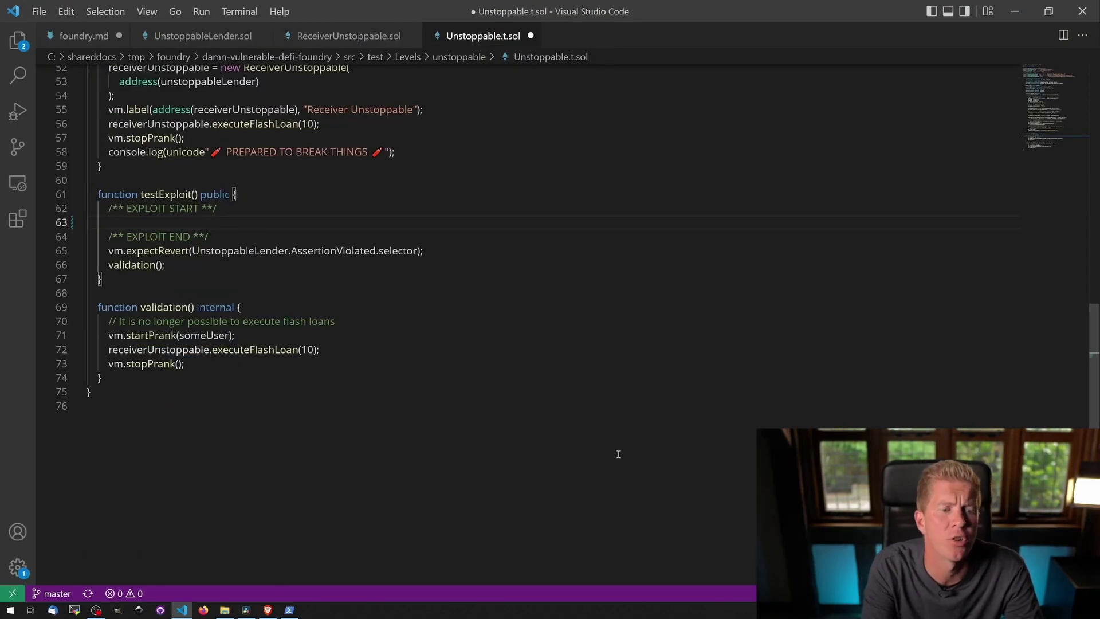
{"action": "type", "text": "vm"}
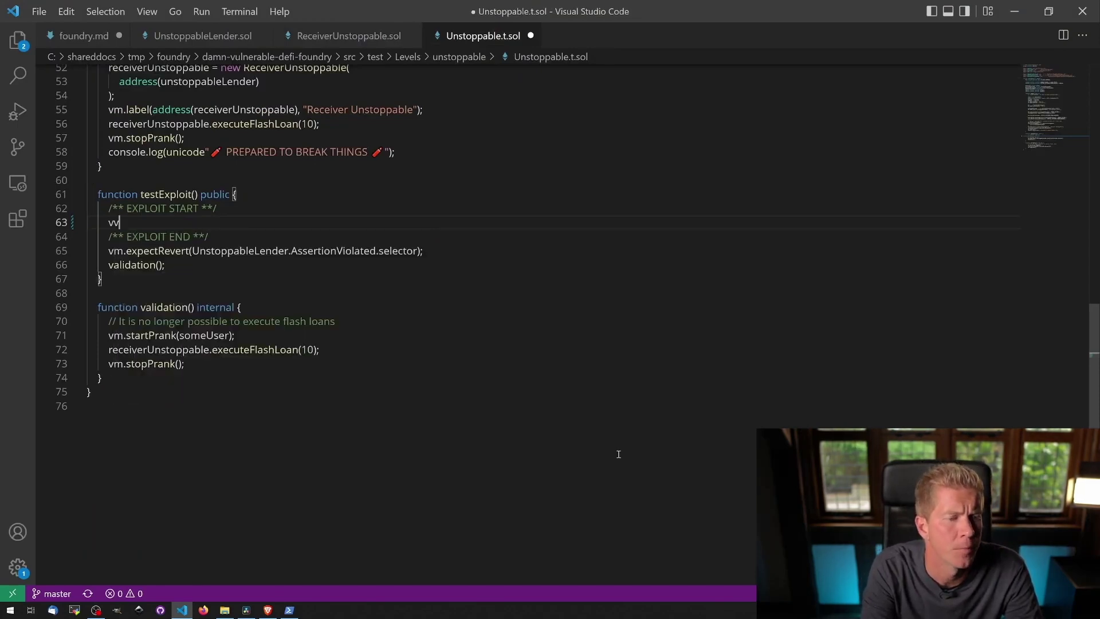
{"action": "type", "text": ".st"}
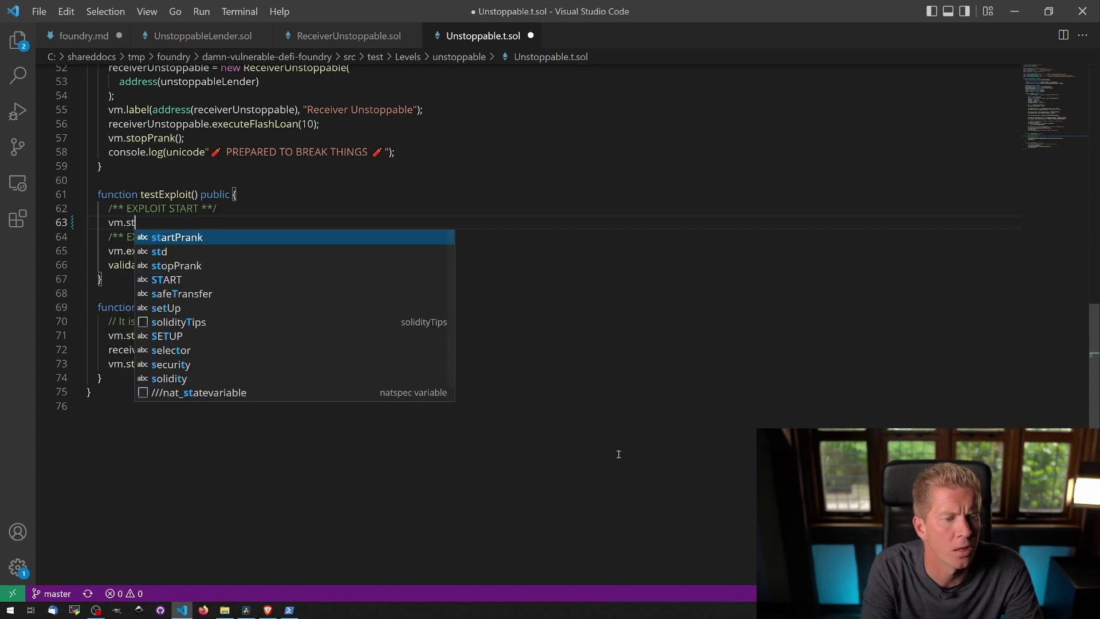
{"action": "key", "text": "Tab"}
{"action": "type", "text": "attack"}
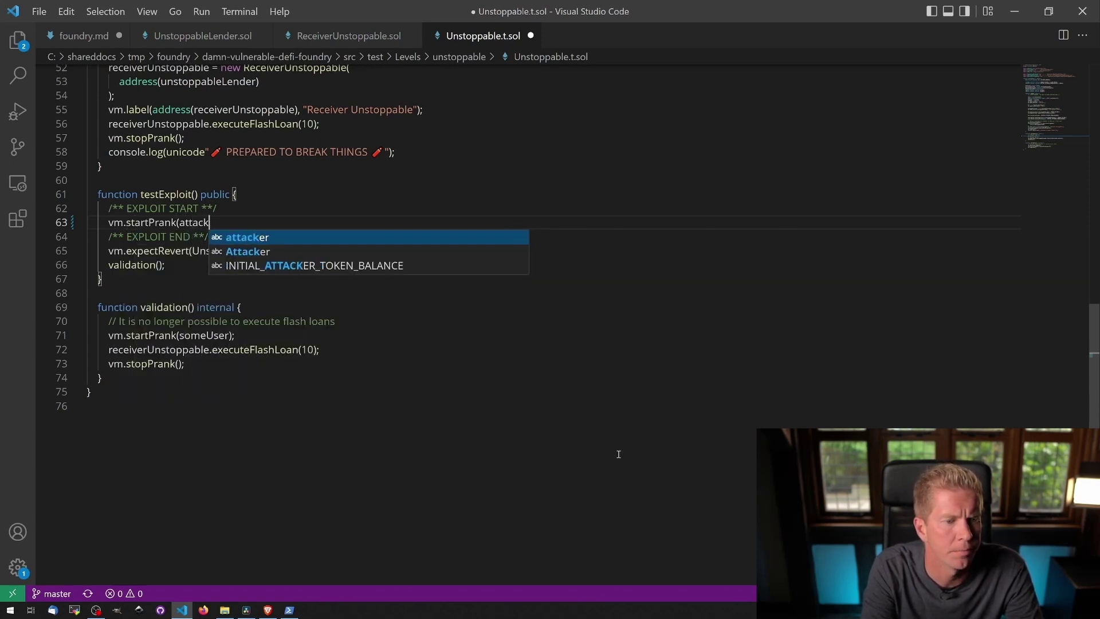
{"action": "key", "text": "Tab"}
{"action": "type", "text": ");"}
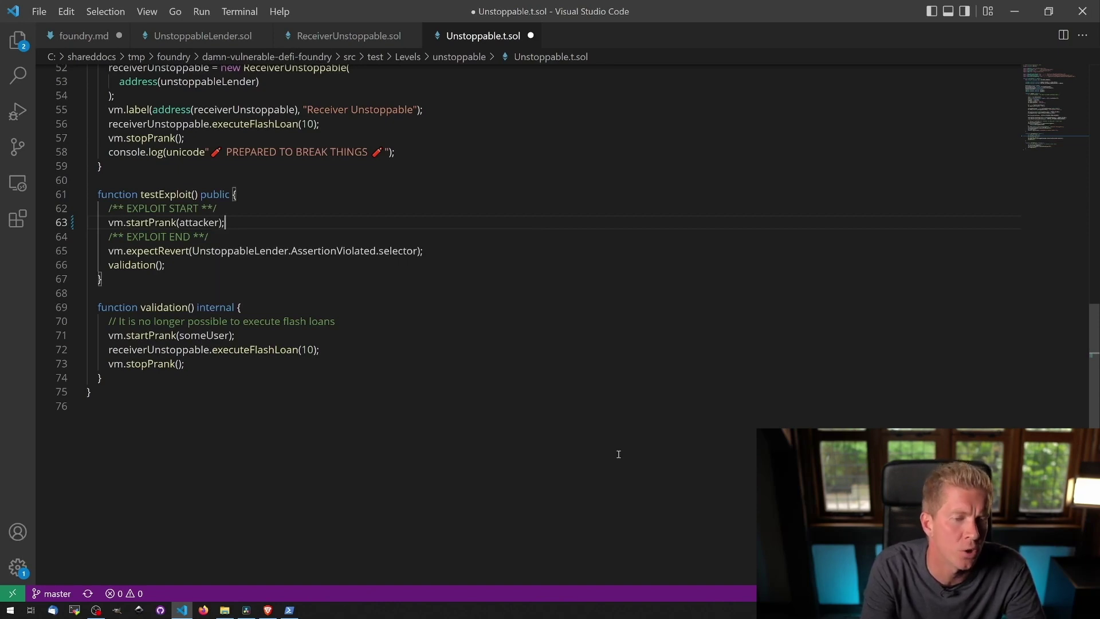
{"action": "key", "text": "Return"}
{"action": "key", "text": "Return"}
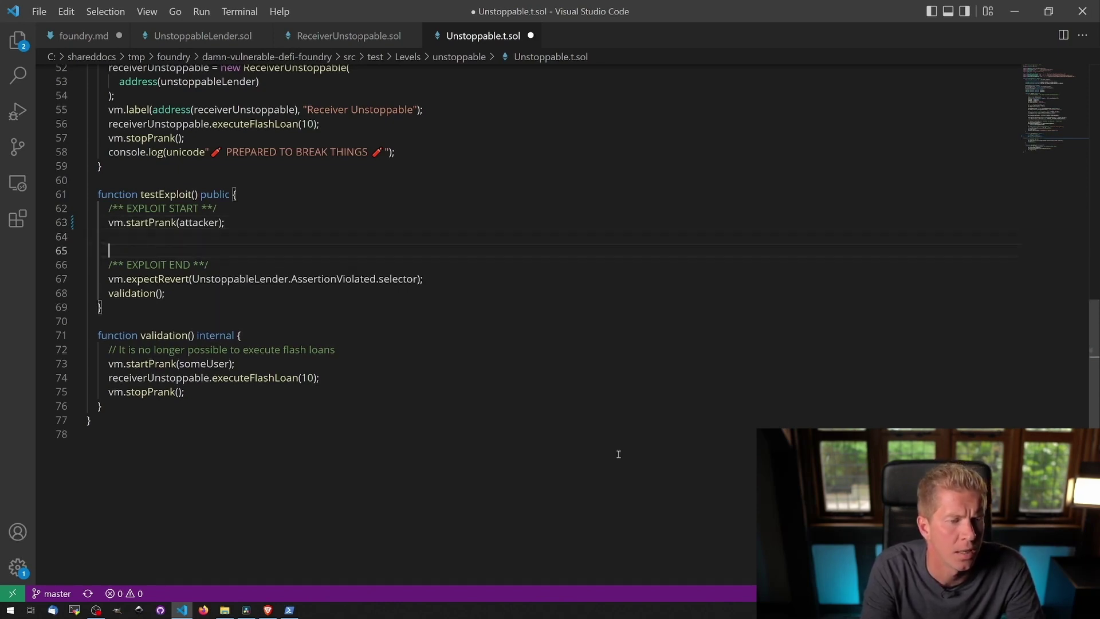
{"action": "type", "text": "vm."}
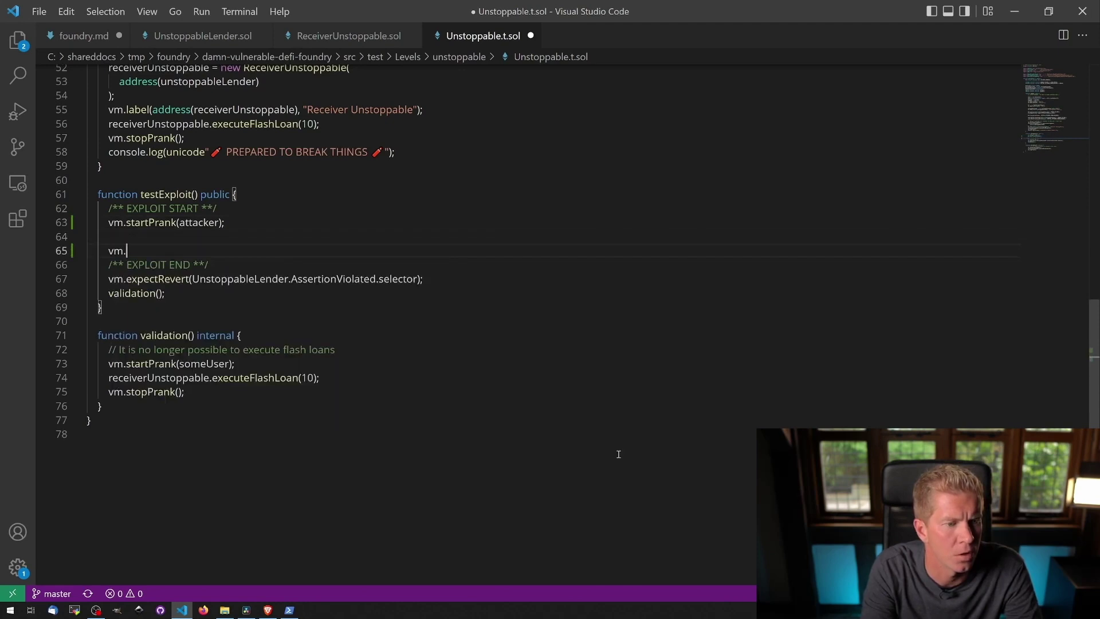
{"action": "type", "text": "stop"}
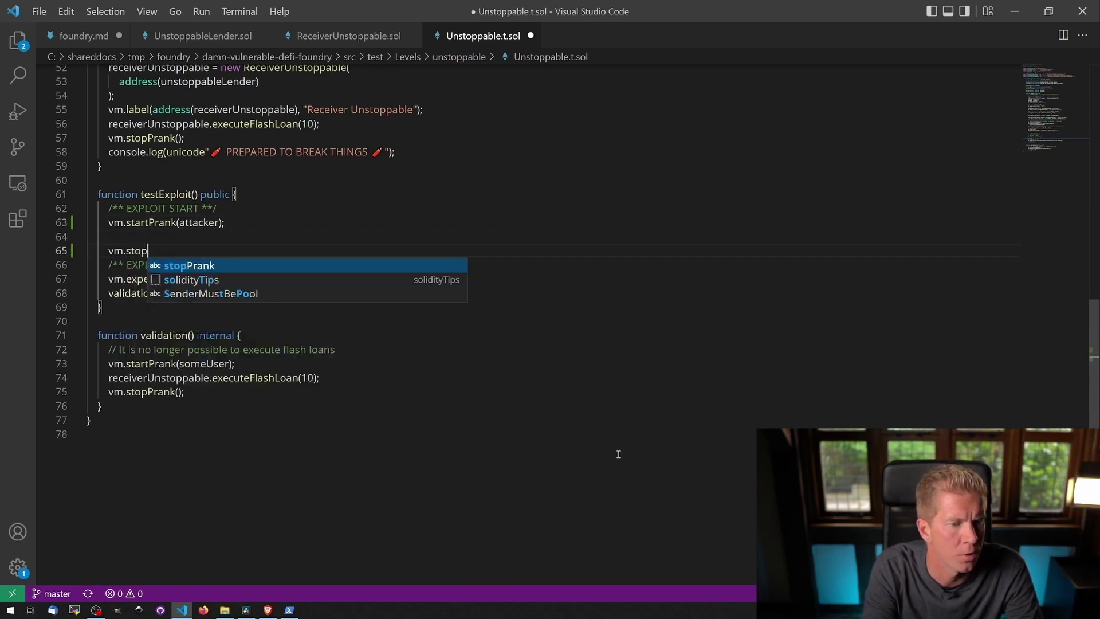
{"action": "key", "text": "Tab"}
{"action": "type", "text": "();"}
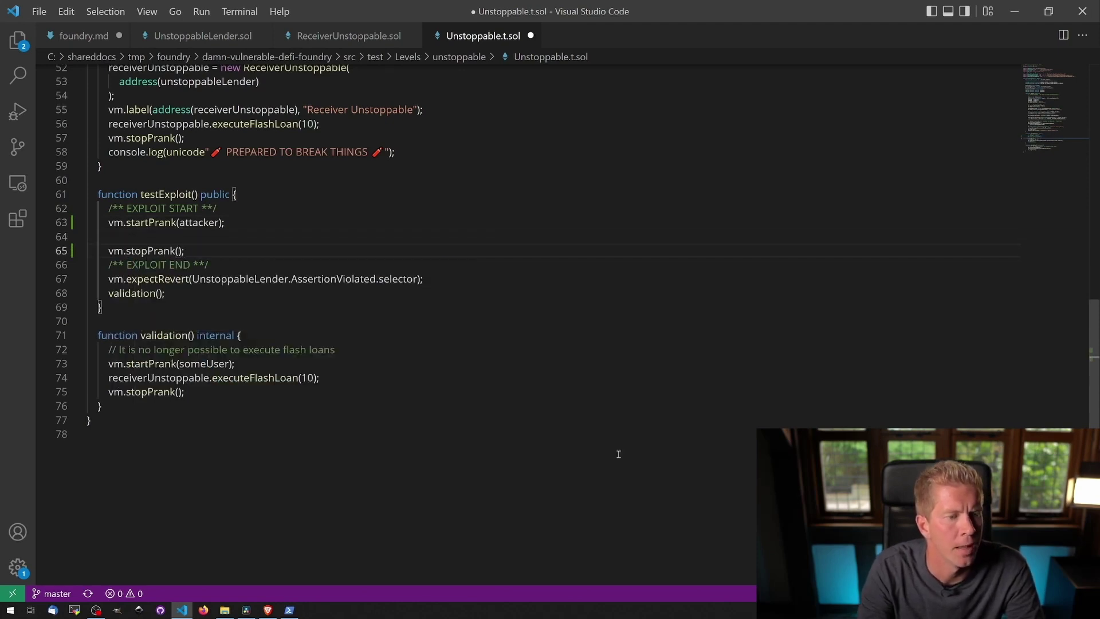
- Paste dvt.transfer(address(unstoppableLender), 1); between the prank calls
{"action": "key", "text": "Up"}
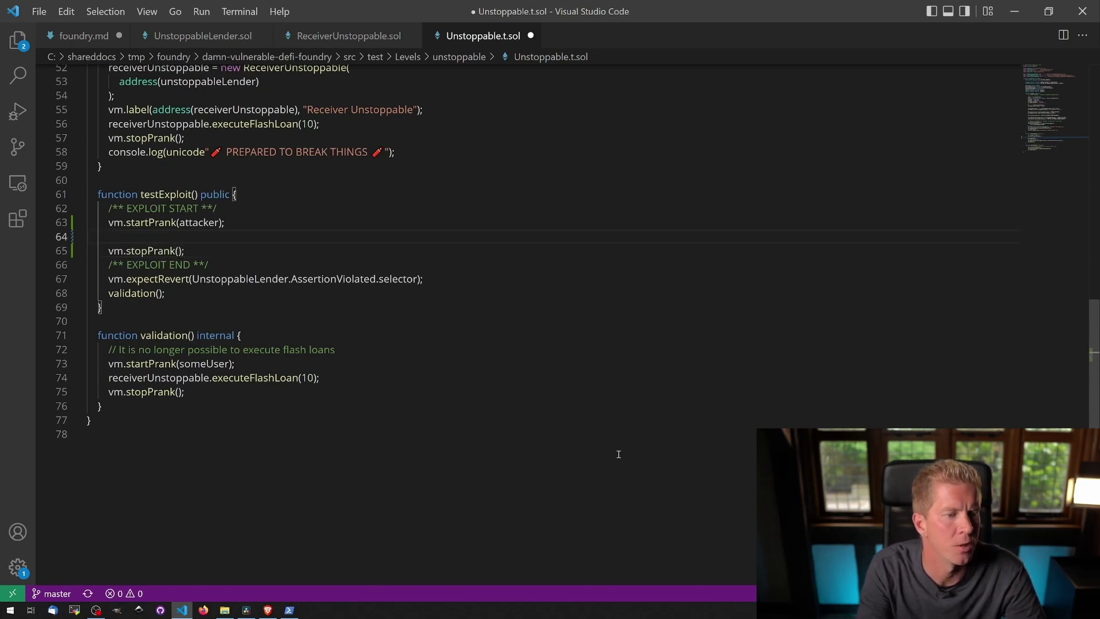
{"action": "type", "text": "dvt.transfer( address(unstoppableLender), 1);"}
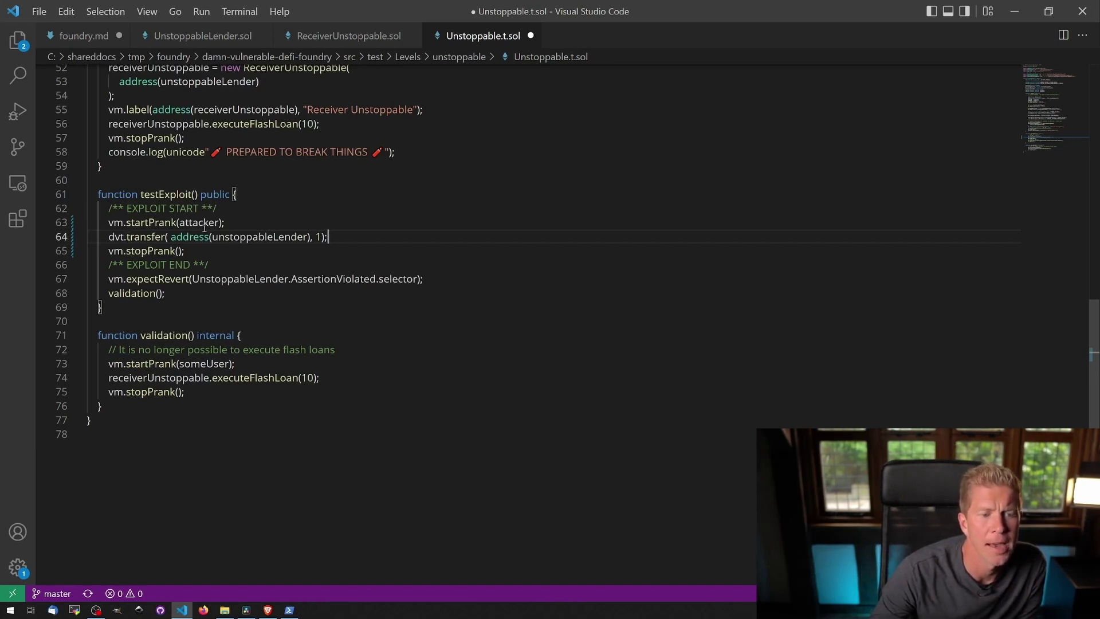
{"action": "double_click", "coordinate": [247, 237]}
{"action": "scroll", "coordinate": [401, 217], "scroll_direction": "up", "scroll_amount": 7}
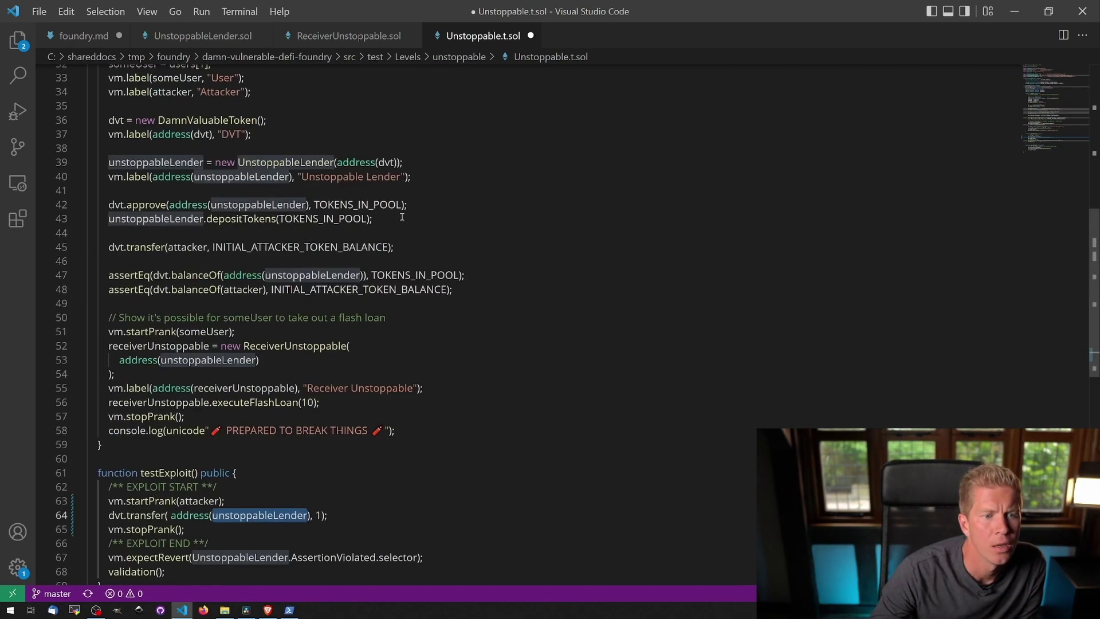
{"action": "scroll", "coordinate": [244, 189], "scroll_direction": "up", "scroll_amount": 4}
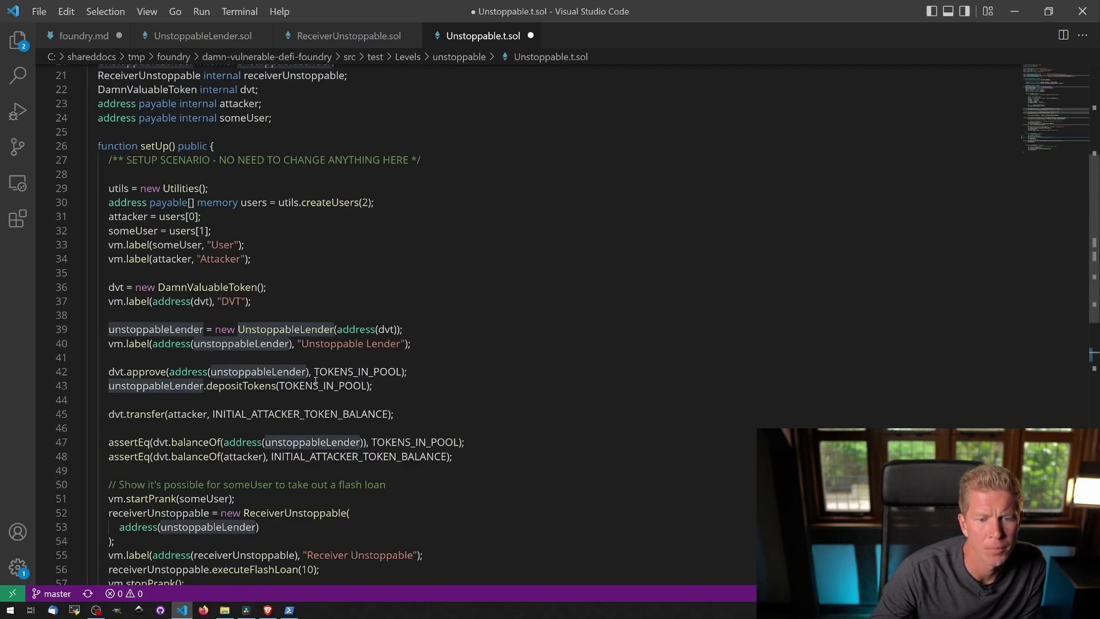
- Review UnstoppableLender.sol, then save Unstoppable.t.sol with the exploit transfer
{"action": "left_click", "coordinate": [210, 36]}
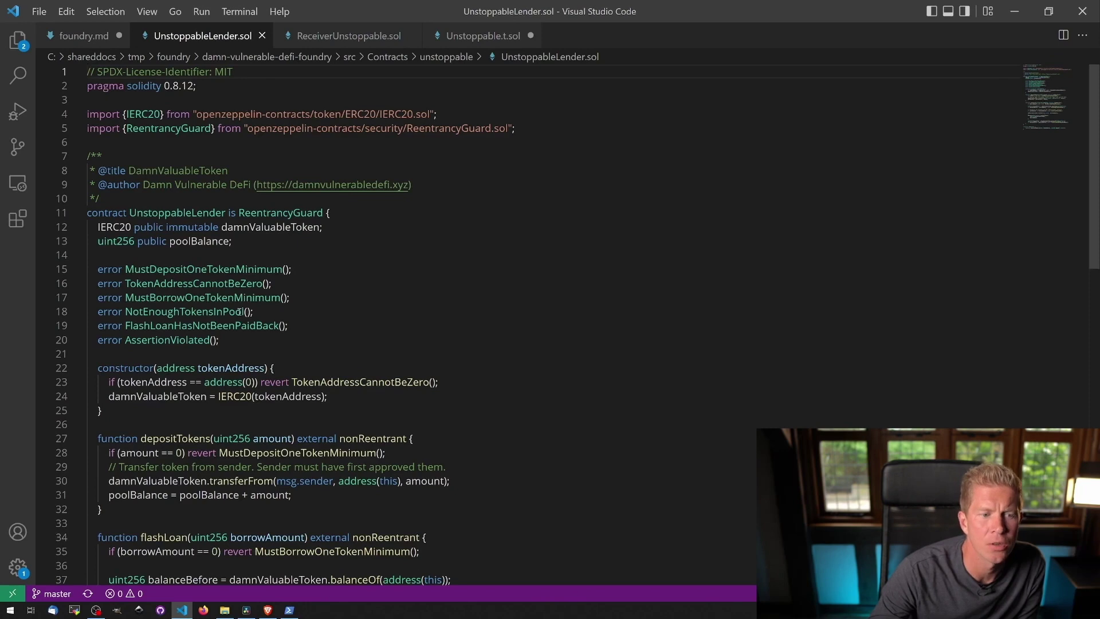
{"action": "left_click", "coordinate": [483, 35]}
{"action": "scroll", "coordinate": [369, 314], "scroll_direction": "down", "scroll_amount": 5}
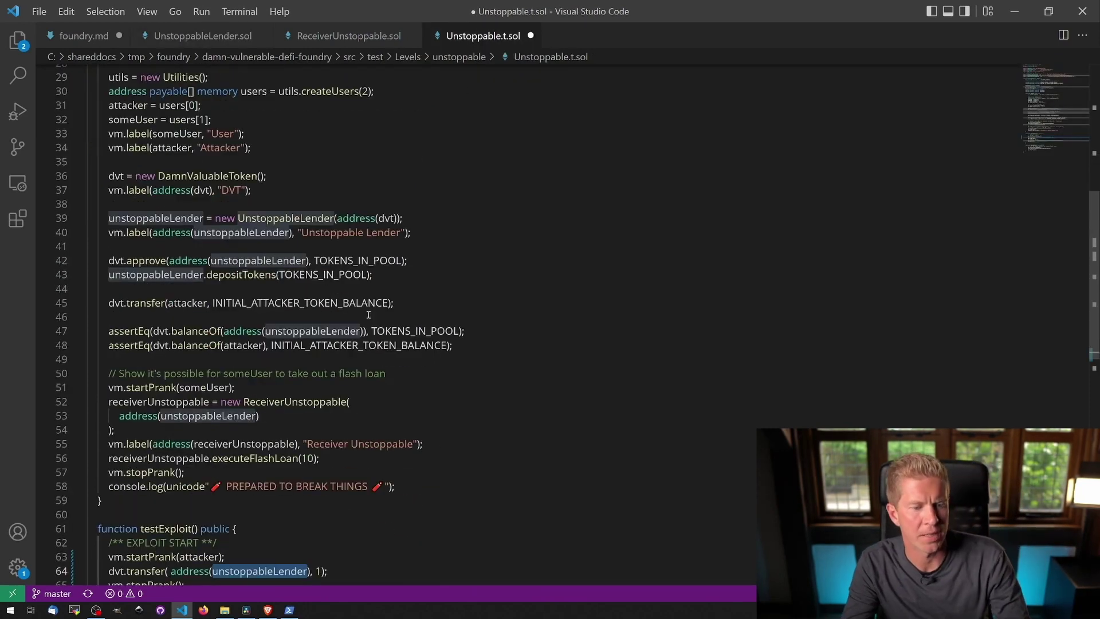
{"action": "scroll", "coordinate": [374, 292], "scroll_direction": "down", "scroll_amount": 4}
{"action": "key", "text": "ctrl+s"}
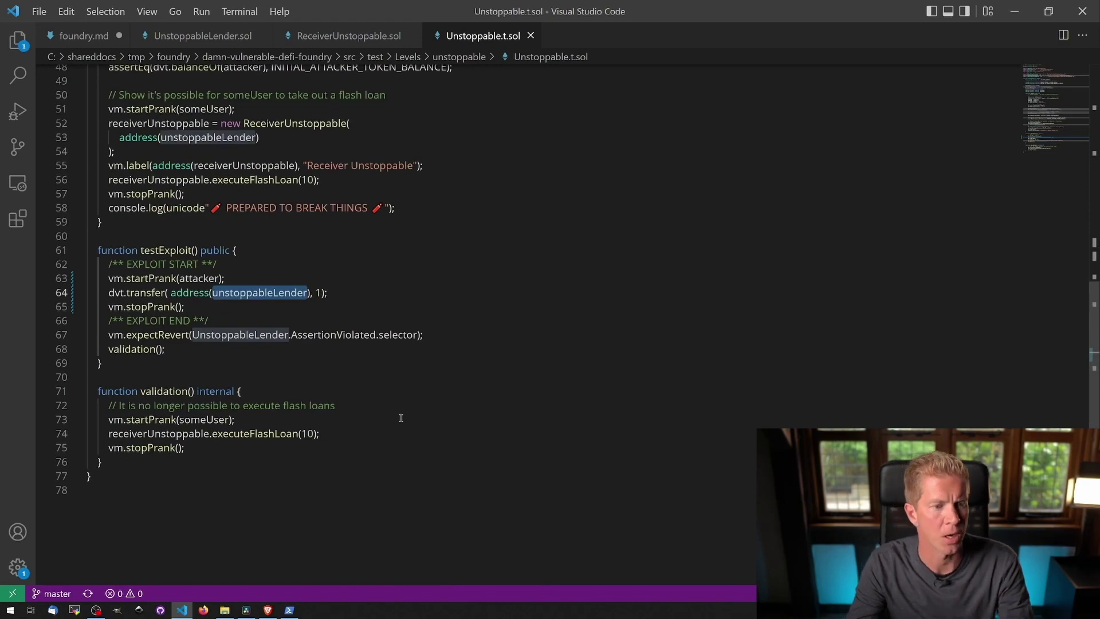
- Rerun the Unstoppable exploit forge test in PowerShell and see it pass
{"action": "key", "text": "alt+Tab"}
{"action": "key", "text": "alt+Tab"}
{"action": "key", "text": "Up"}
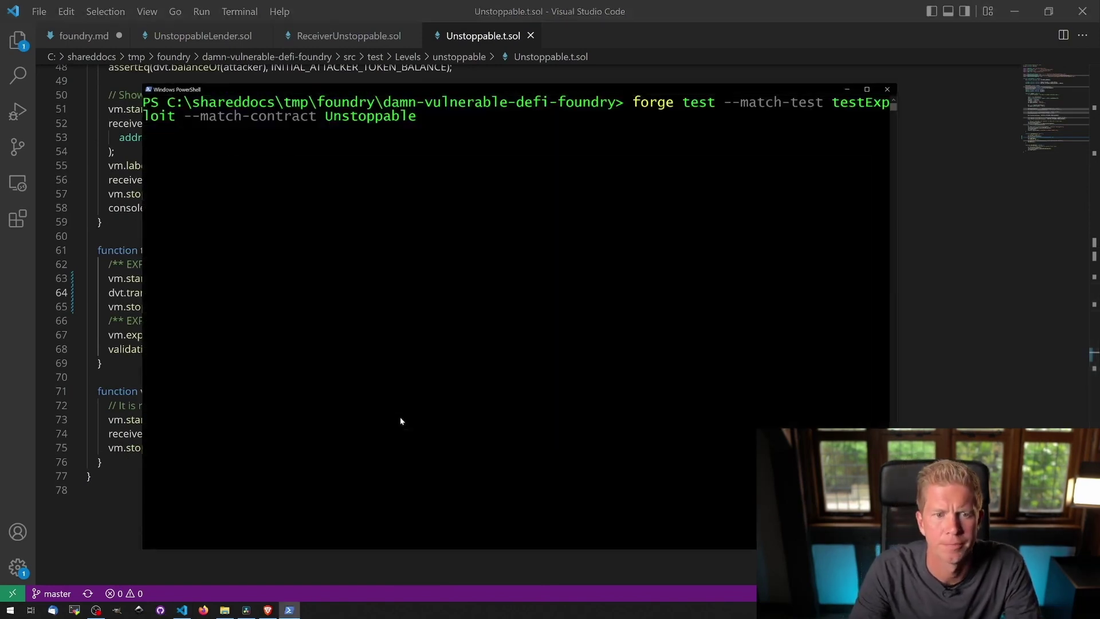
{"action": "key", "text": "Return"}
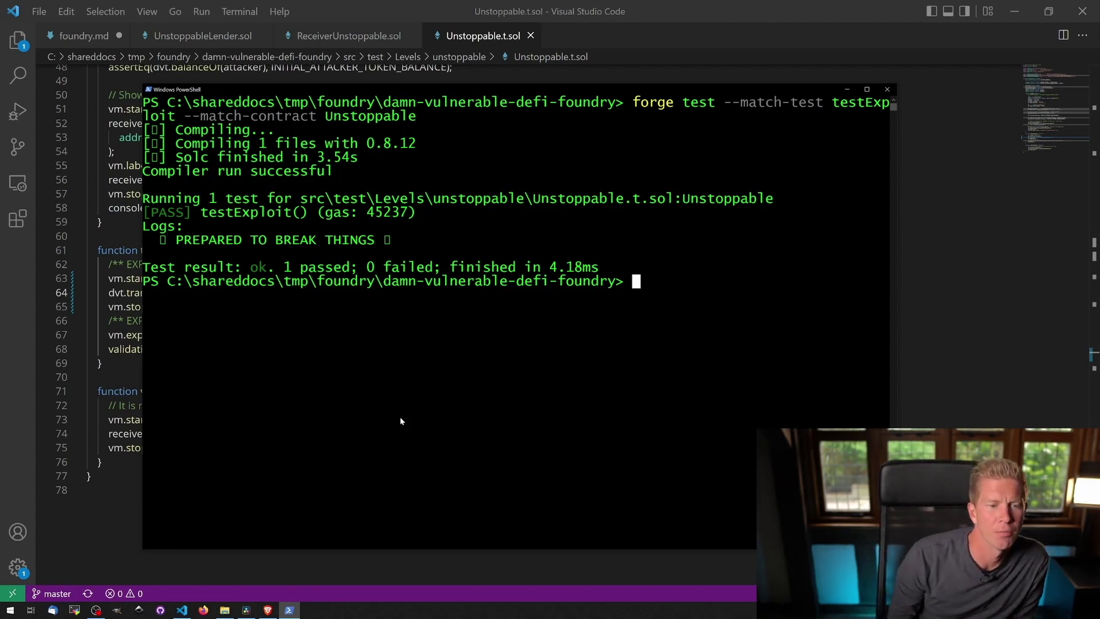
{"action": "key", "text": "alt+Tab"}
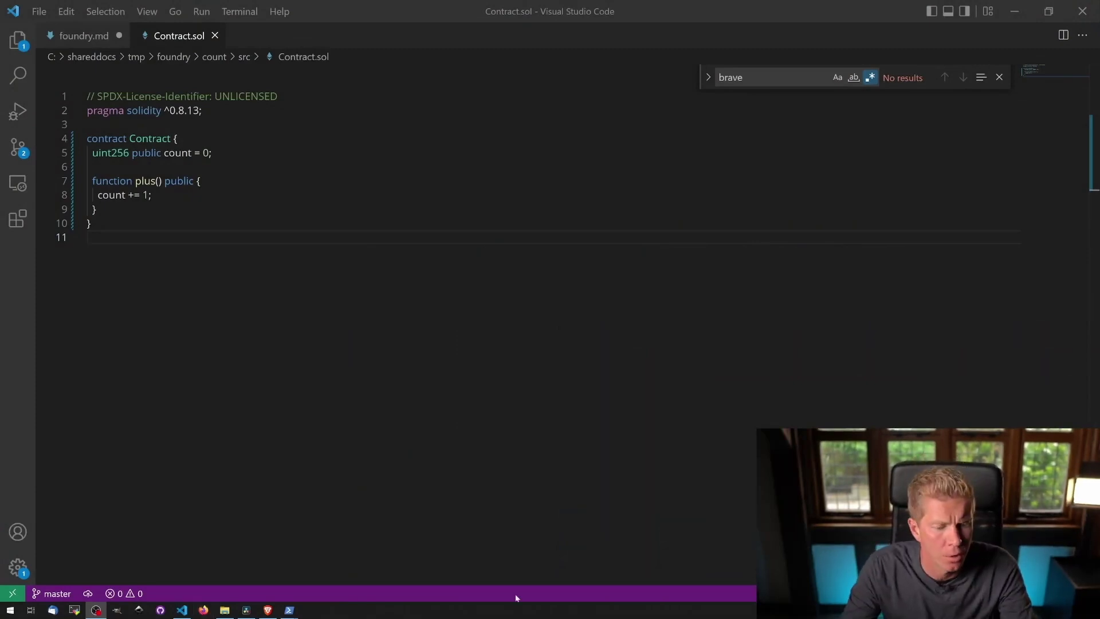
{"action": "mouse_move", "coordinate": [288, 609]}
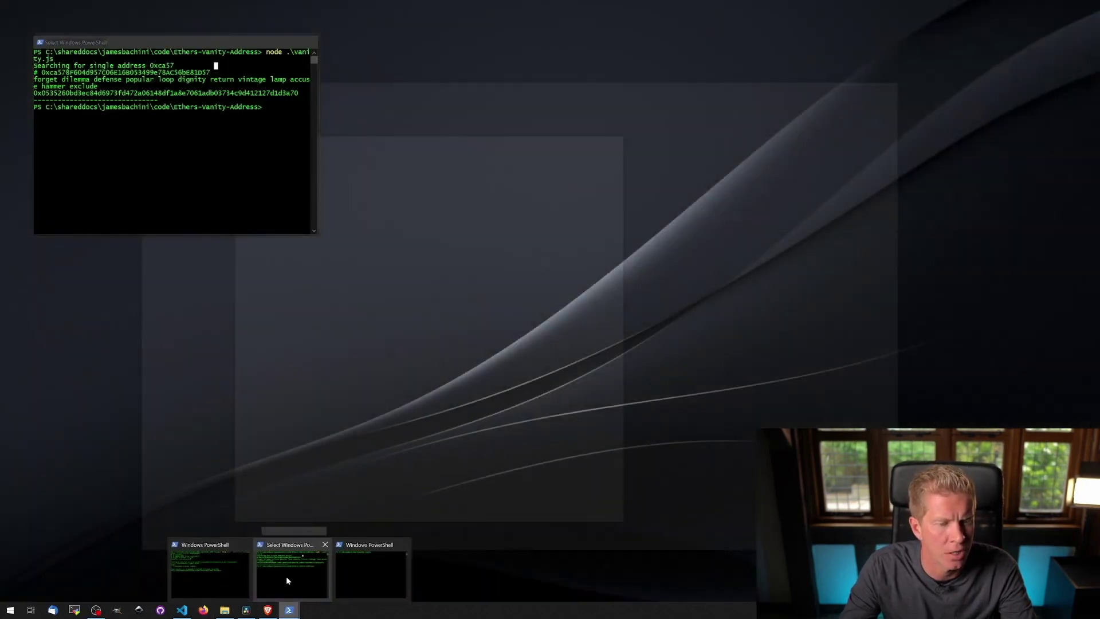
- Enlarge the vanity.js terminal and copy the generated 0xca57 wallet address
{"action": "left_click", "coordinate": [290, 574]}
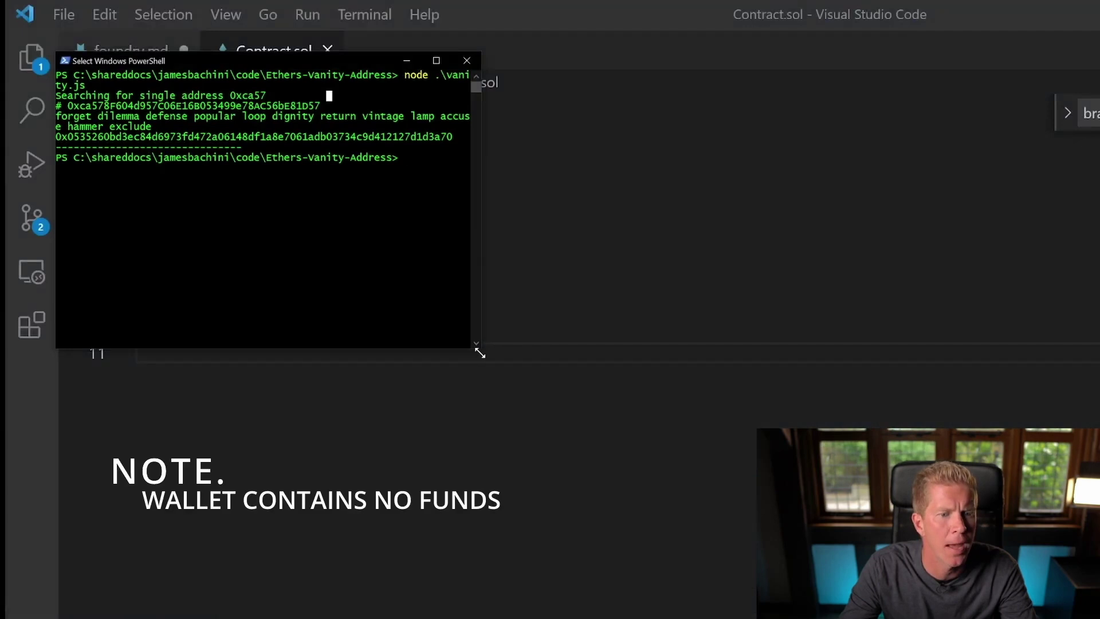
{"action": "left_click_drag", "start_coordinate": [477, 351], "coordinate": [782, 434]}
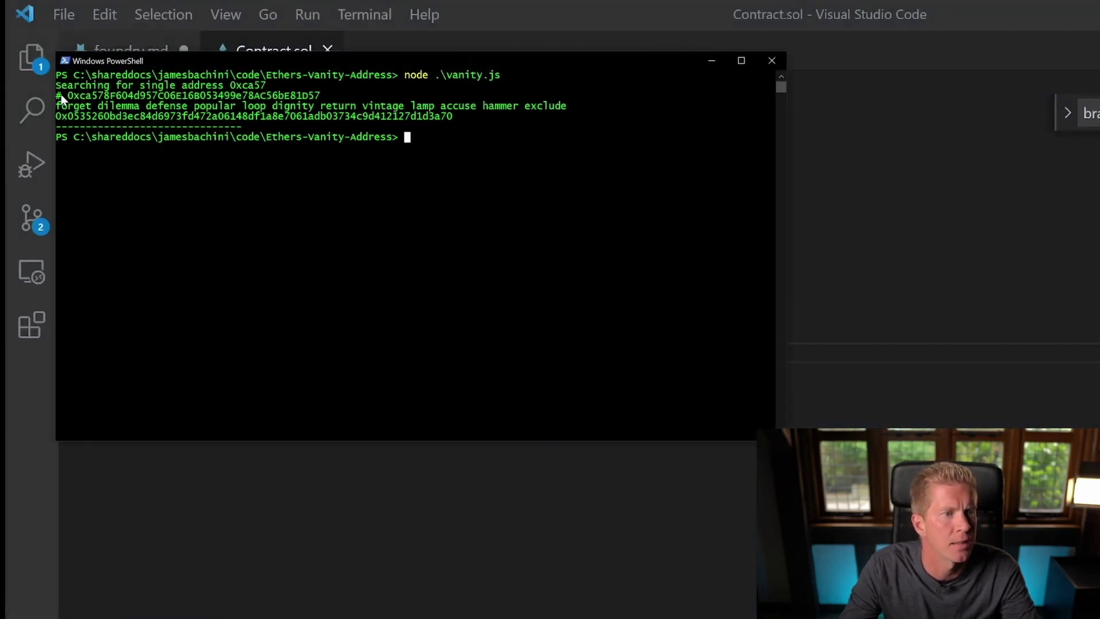
{"action": "left_click_drag", "start_coordinate": [67, 95], "coordinate": [331, 95]}
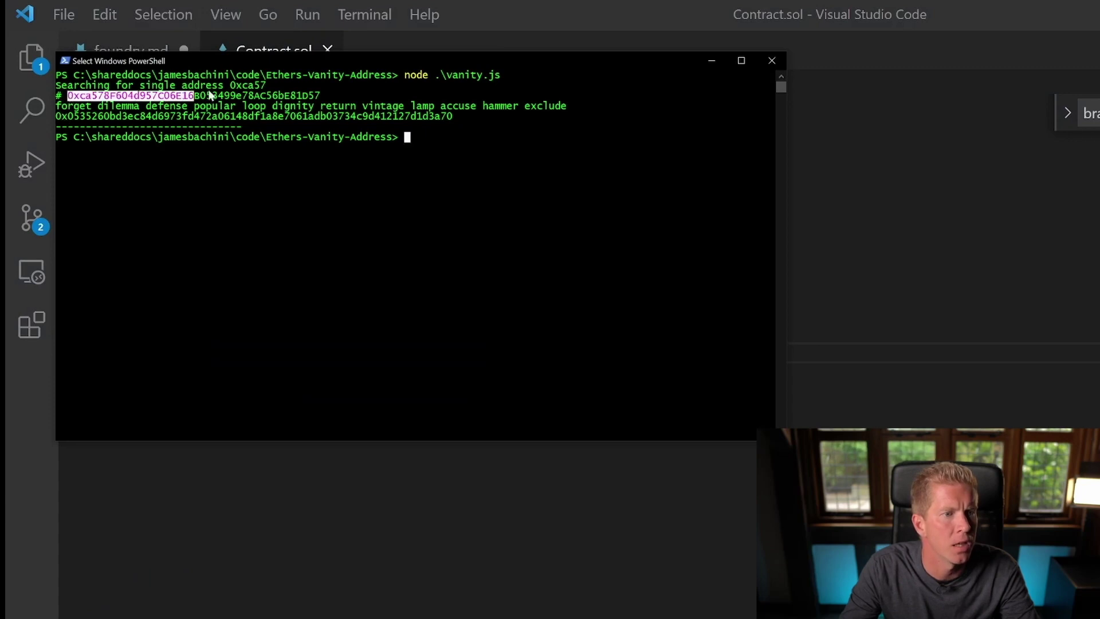
{"action": "right_click", "coordinate": [321, 102]}
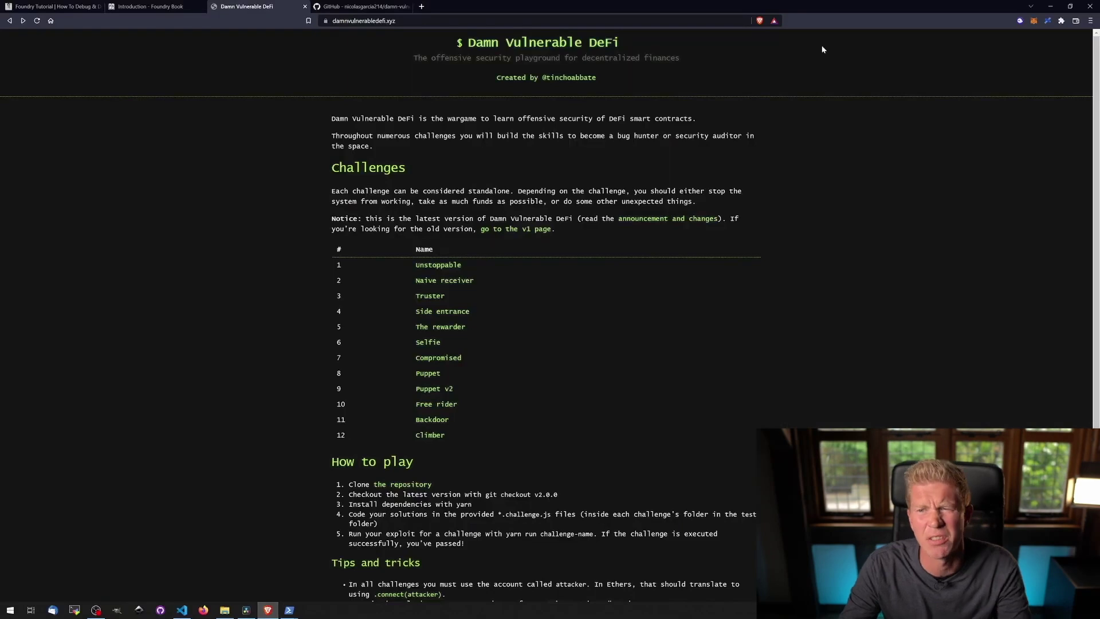
- In MetaMask, send 0.2 ETH on Rinkeby to the pasted 0xca578f deployer address
{"action": "left_click", "coordinate": [1034, 22]}
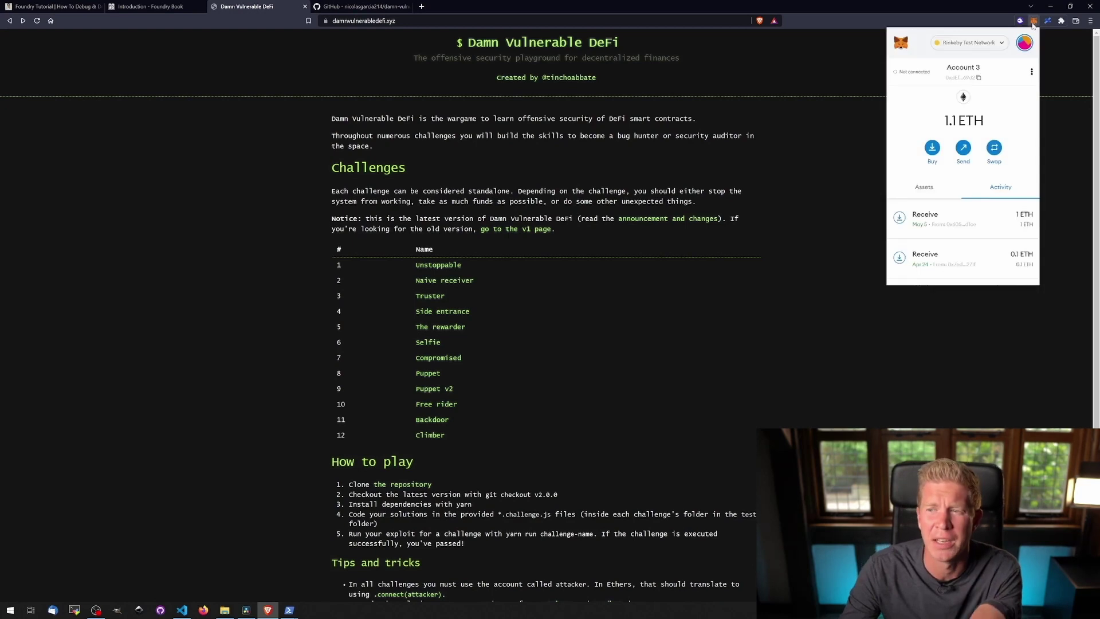
{"action": "left_click", "coordinate": [965, 148]}
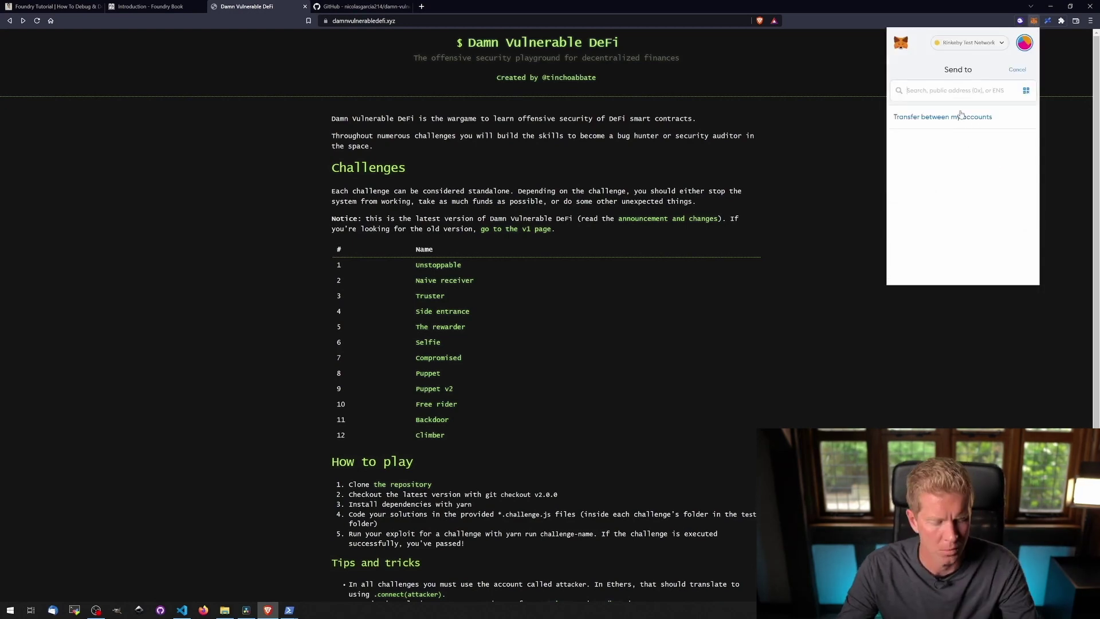
{"action": "left_click", "coordinate": [958, 90]}
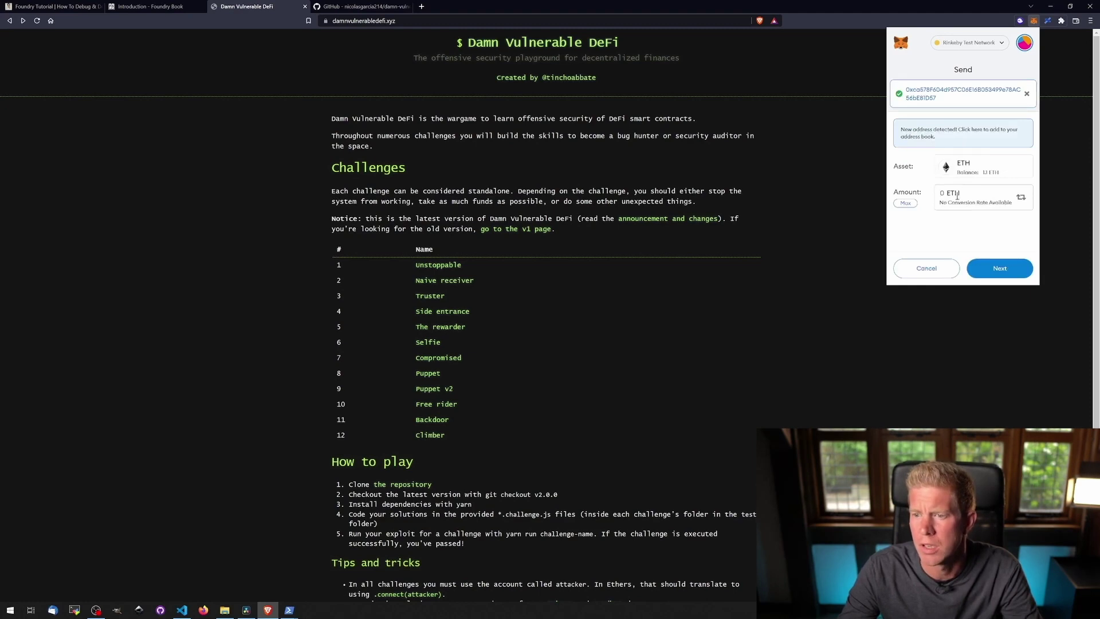
{"action": "left_click", "coordinate": [946, 192]}
{"action": "type", "text": ".2"}
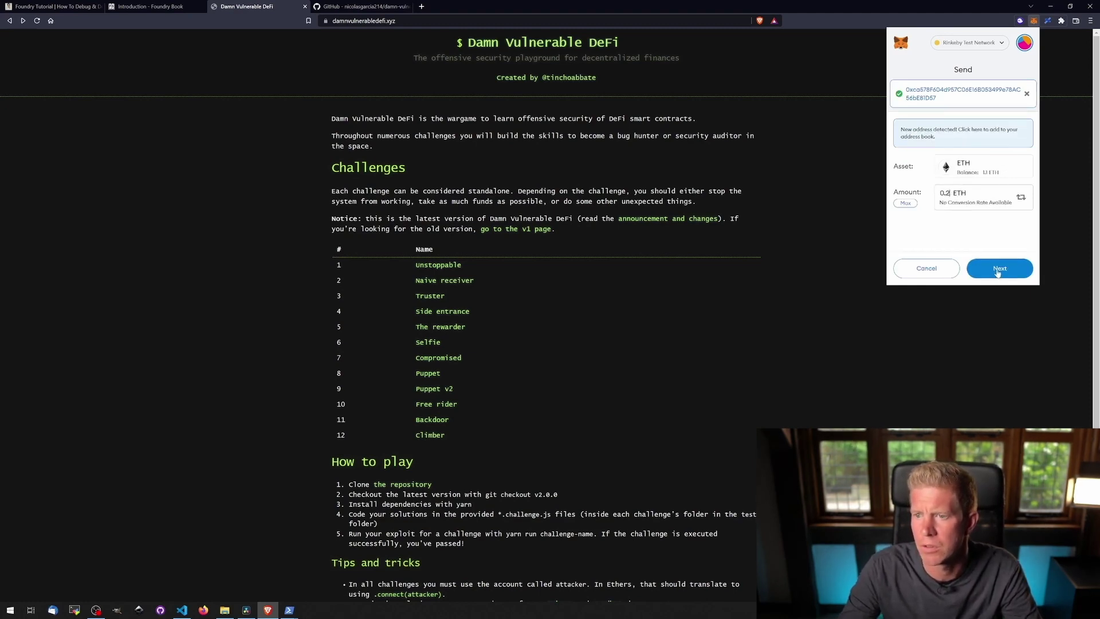
{"action": "left_click", "coordinate": [998, 269]}
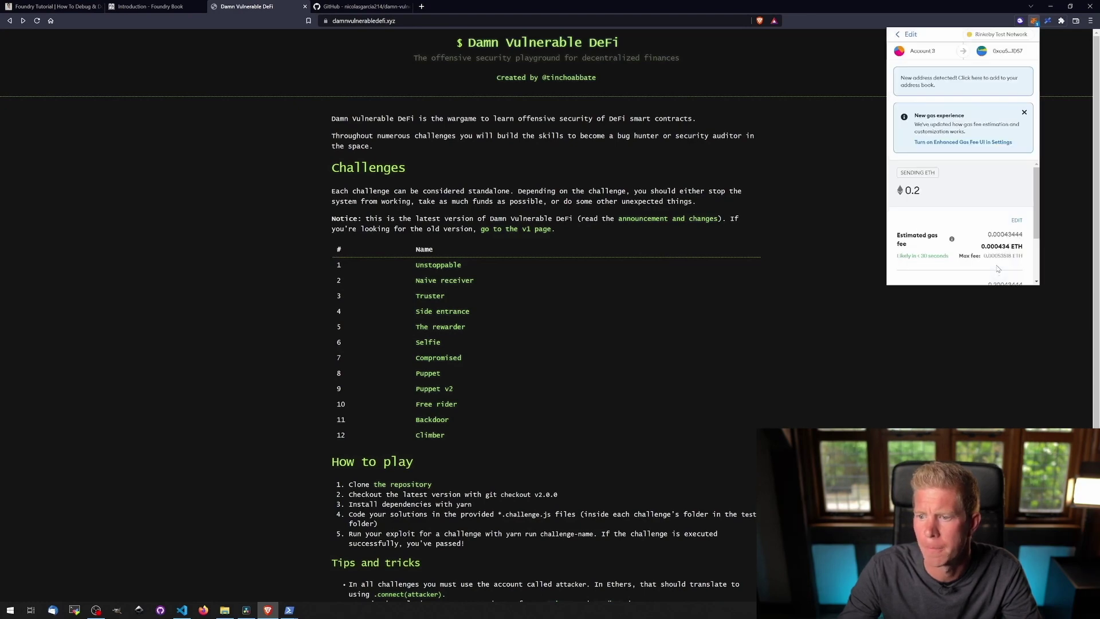
- Return to the Foundry tutorial and editor to place the forge create example in Contract.sol
{"action": "key", "text": "ctrl+1"}
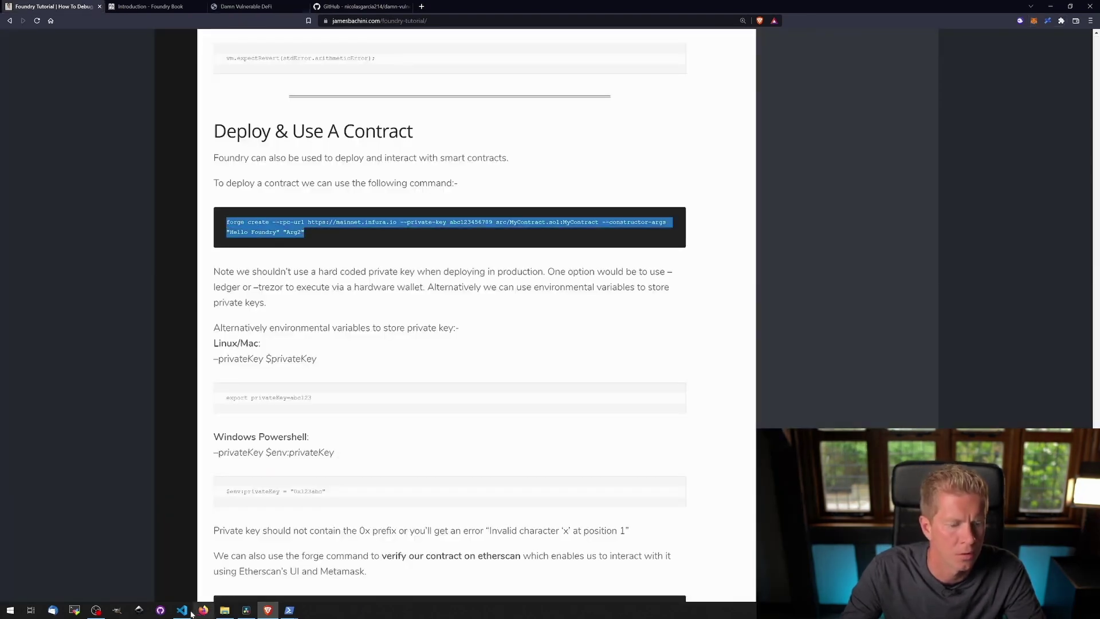
{"action": "left_click", "coordinate": [182, 611]}
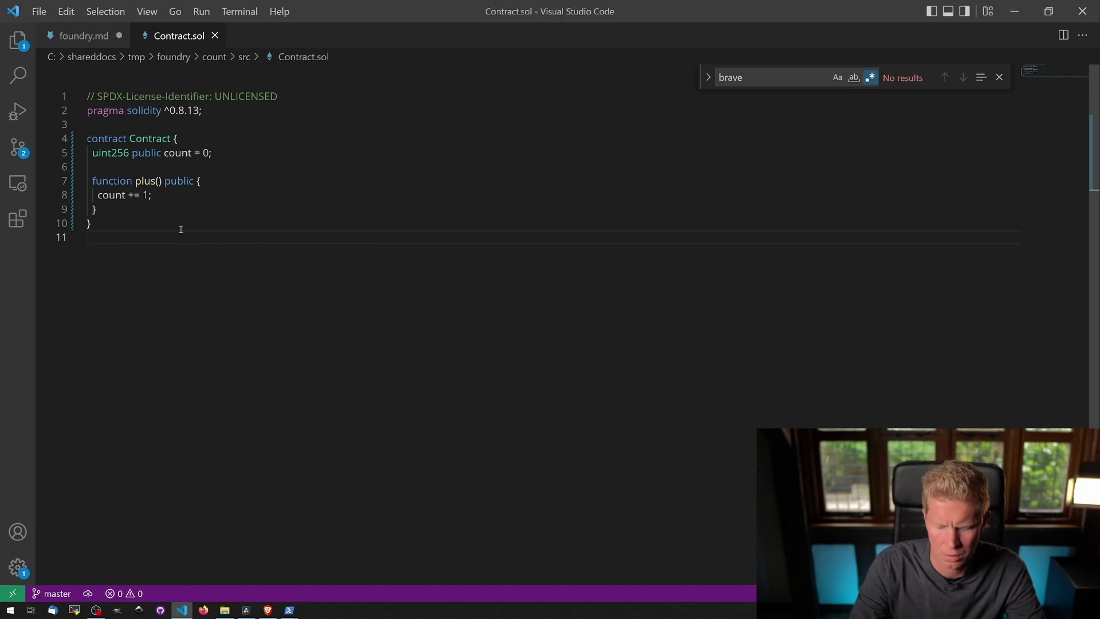
{"action": "key", "text": "Return"}
- Paste the forge create command as a comment and swap the RPC URL for the Rinkeby Infura endpoint
{"action": "key", "text": "ctrl+v"}
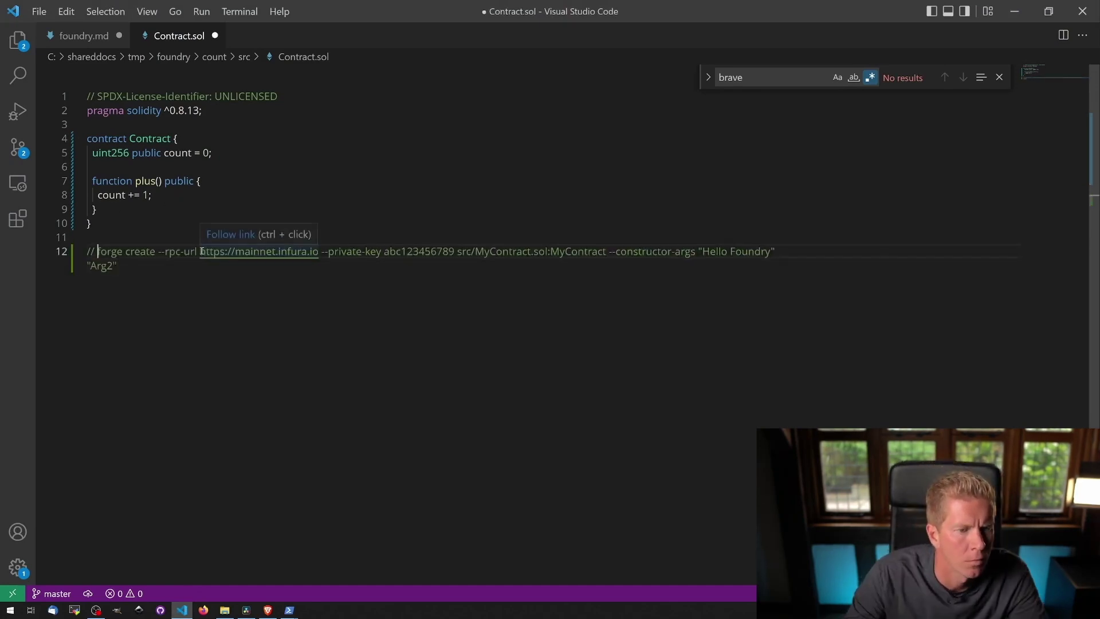
{"action": "left_click_drag", "start_coordinate": [200, 252], "coordinate": [88, 238]}
{"action": "double_click", "coordinate": [258, 251]}
{"action": "type", "text": "https://rinkeby.infura.io/v3/"}
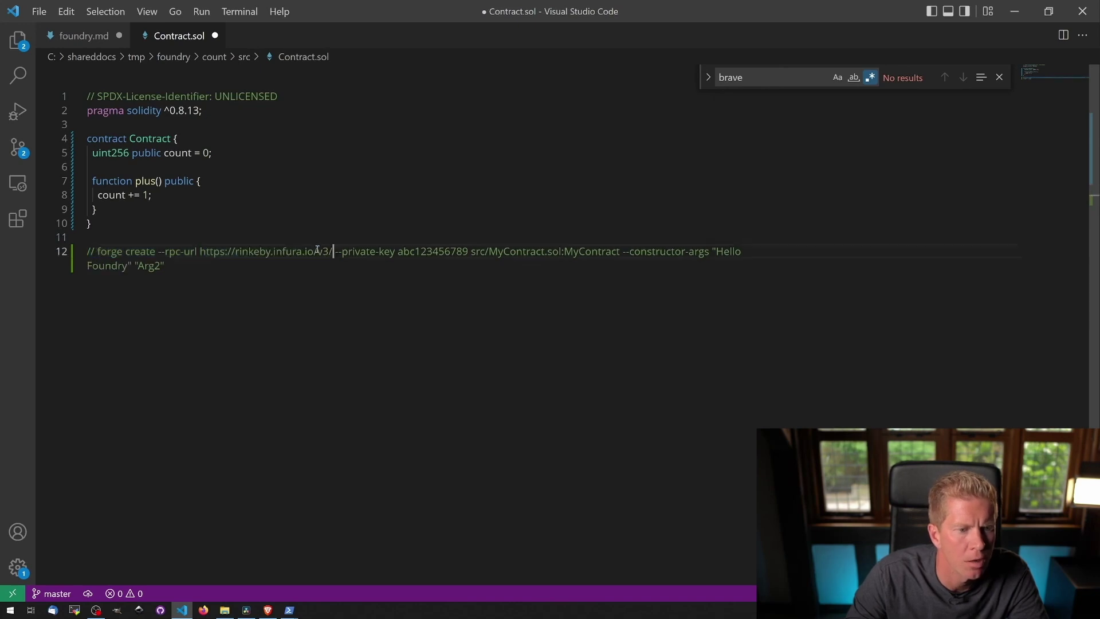
- Copy the generated private key from PowerShell and paste it over the placeholder key
{"action": "left_click", "coordinate": [289, 610]}
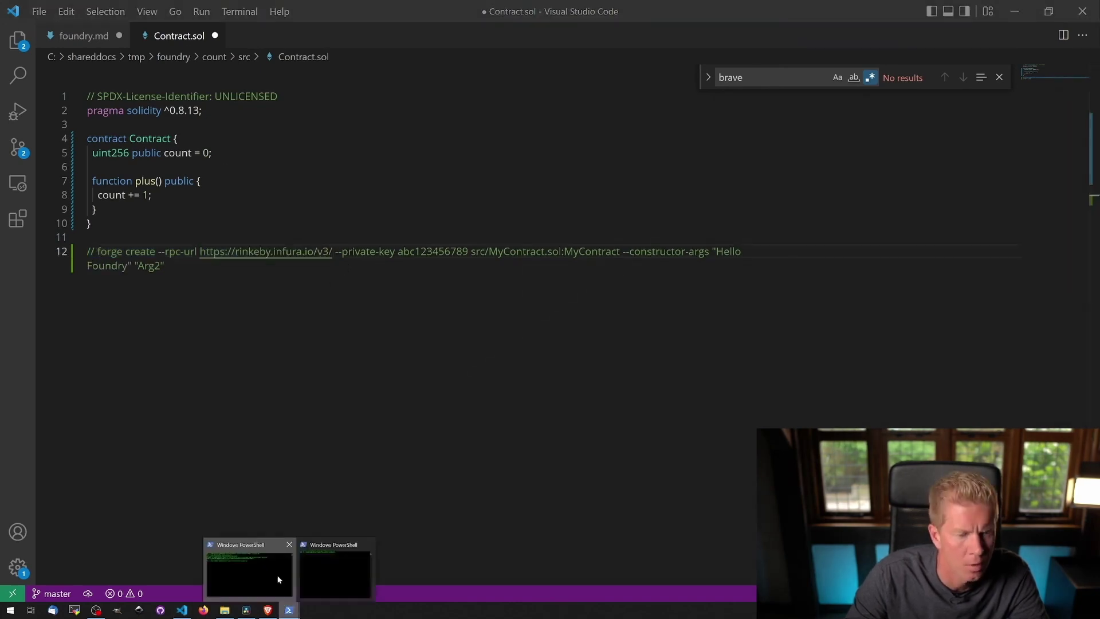
{"action": "left_click", "coordinate": [250, 571]}
{"action": "scroll", "coordinate": [87, 93], "scroll_direction": "up", "scroll_amount": 2}
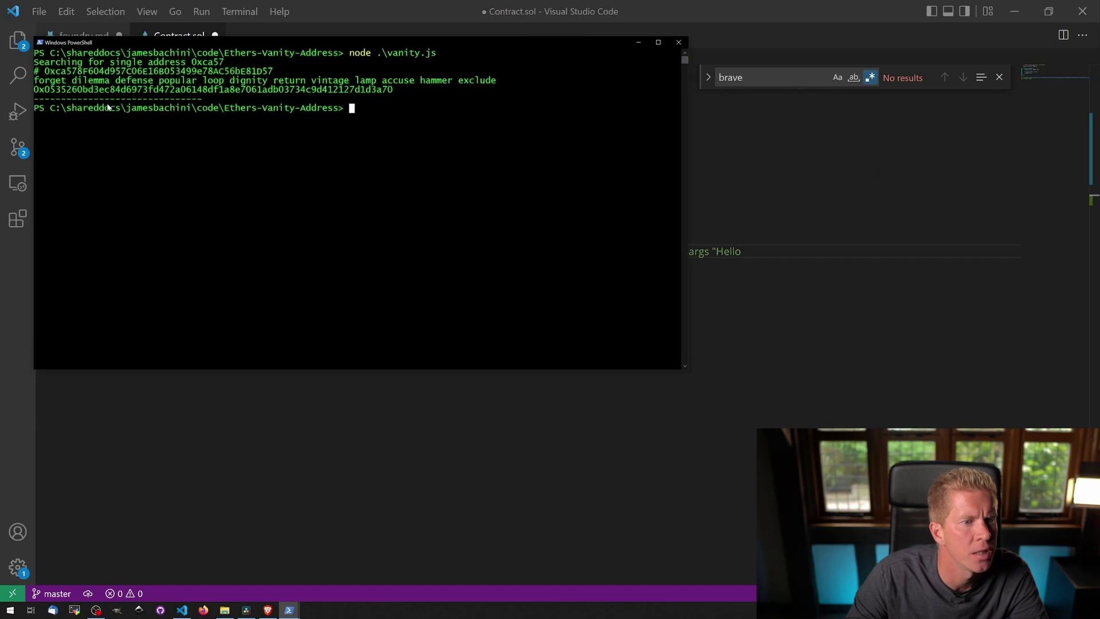
{"action": "left_click_drag", "start_coordinate": [34, 90], "coordinate": [374, 89]}
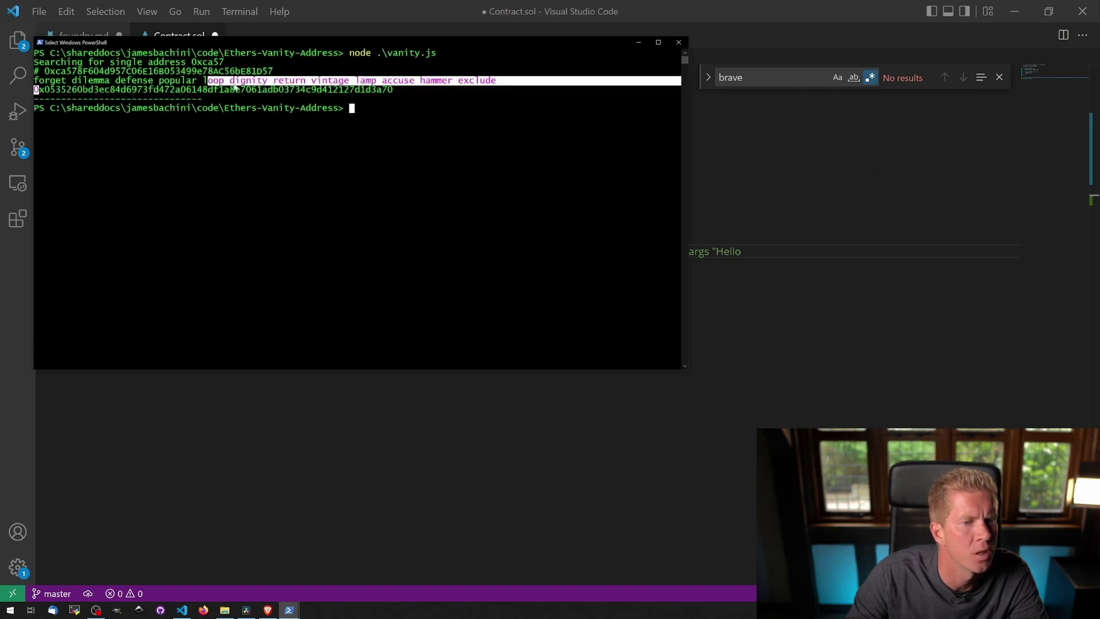
{"action": "right_click", "coordinate": [394, 90]}
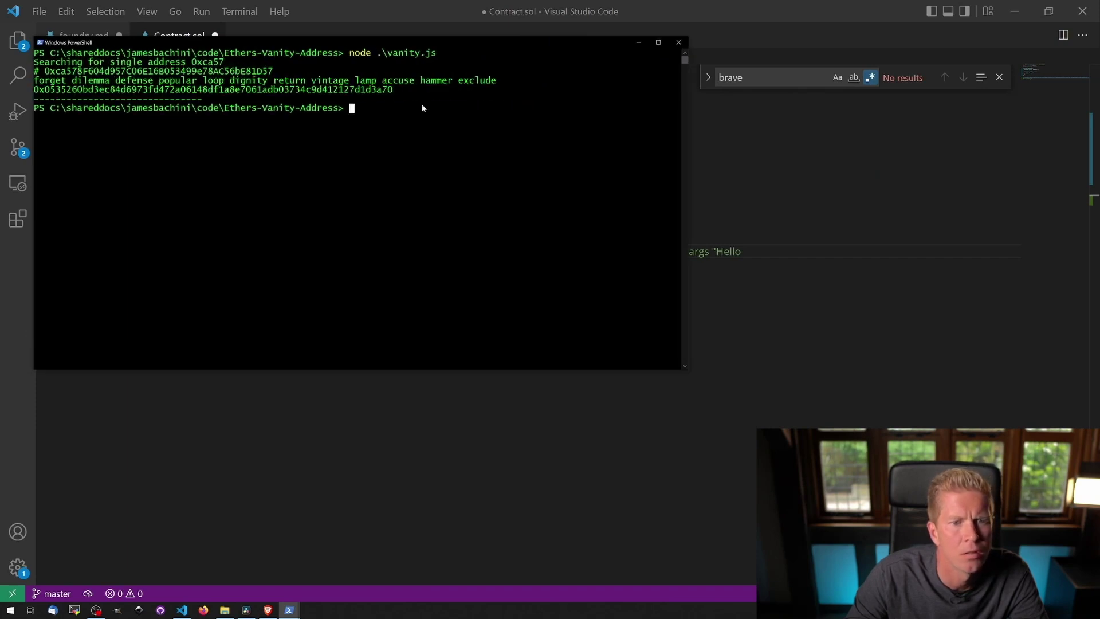
{"action": "left_click", "coordinate": [828, 222]}
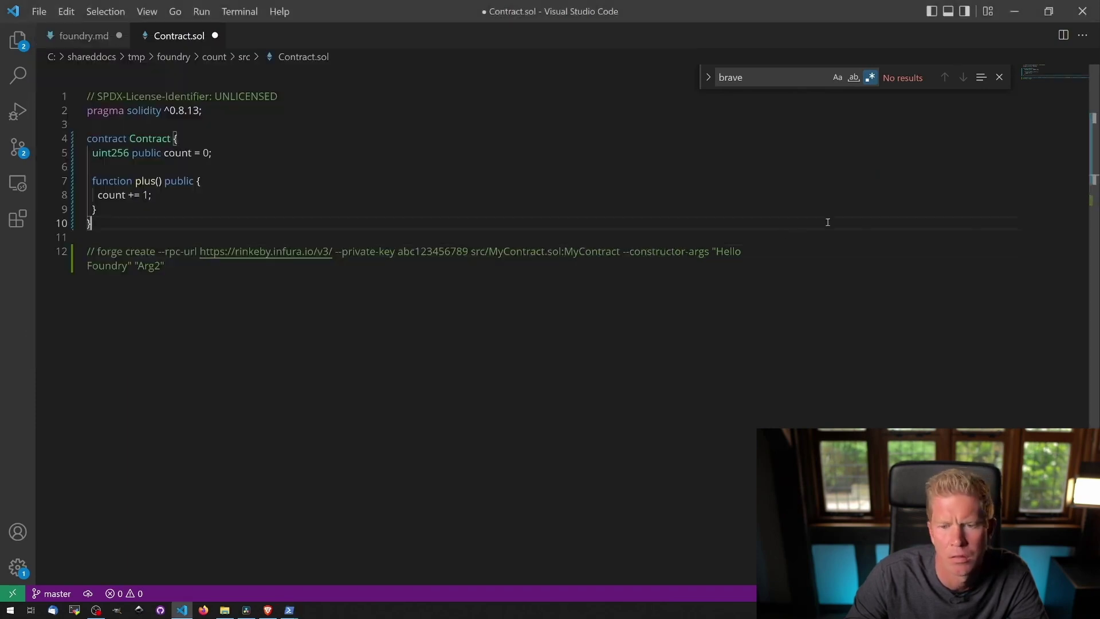
{"action": "double_click", "coordinate": [433, 252]}
{"action": "key", "text": "ctrl+v"}
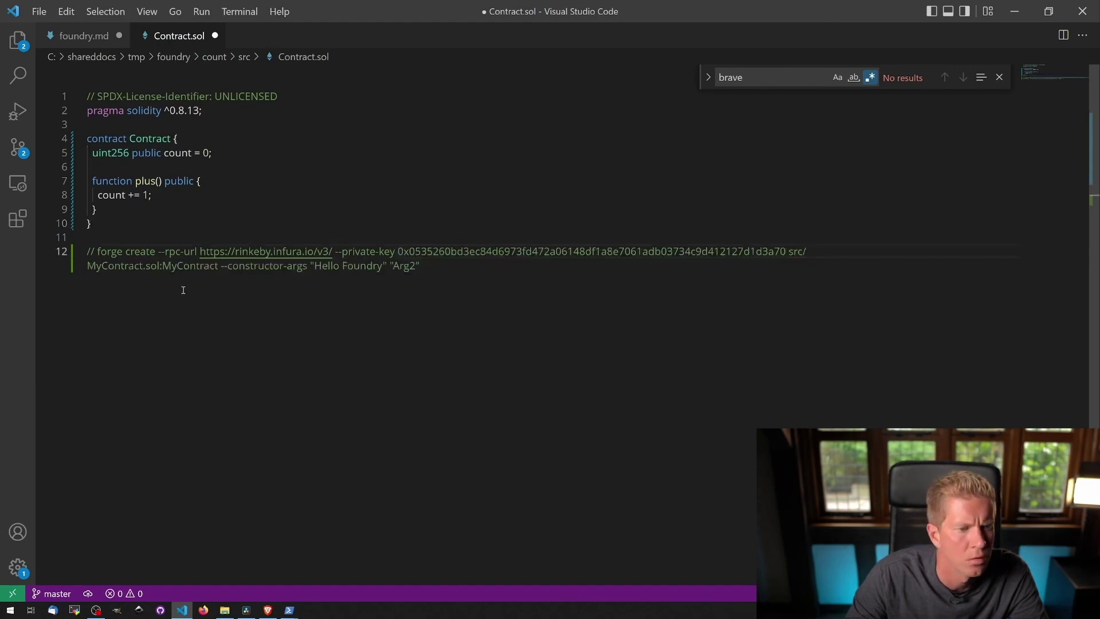
- Retarget the command to src/Contract.sol:Contract, remove --constructor-args, and select the finished command
{"action": "double_click", "coordinate": [149, 138]}
{"action": "key", "text": "ctrl+c"}
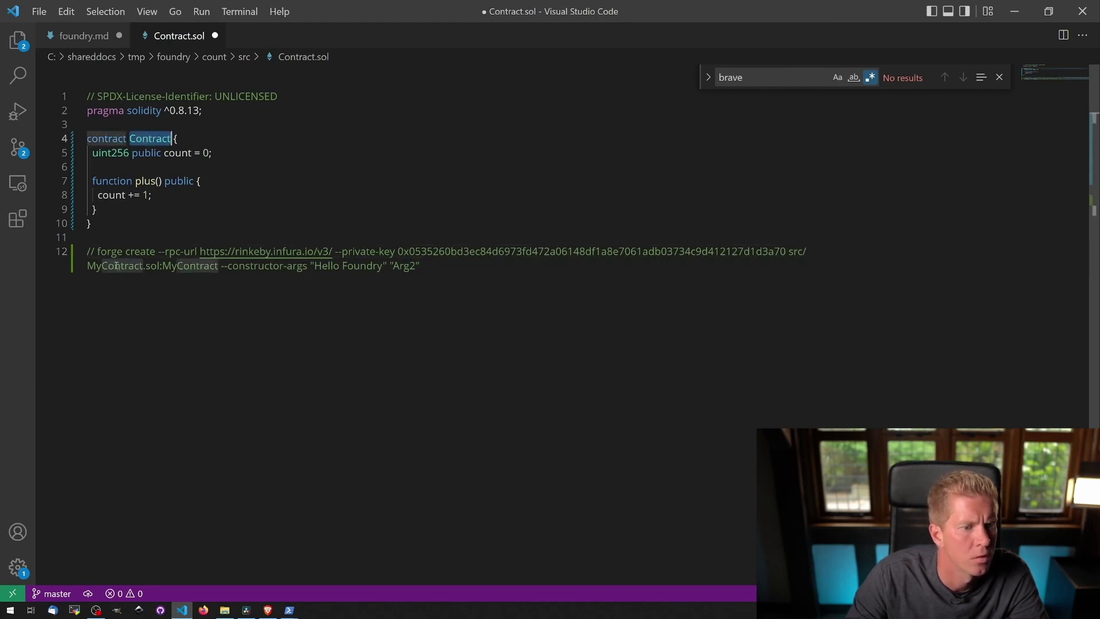
{"action": "double_click", "coordinate": [114, 264]}
{"action": "key", "text": "ctrl+v"}
{"action": "double_click", "coordinate": [178, 266]}
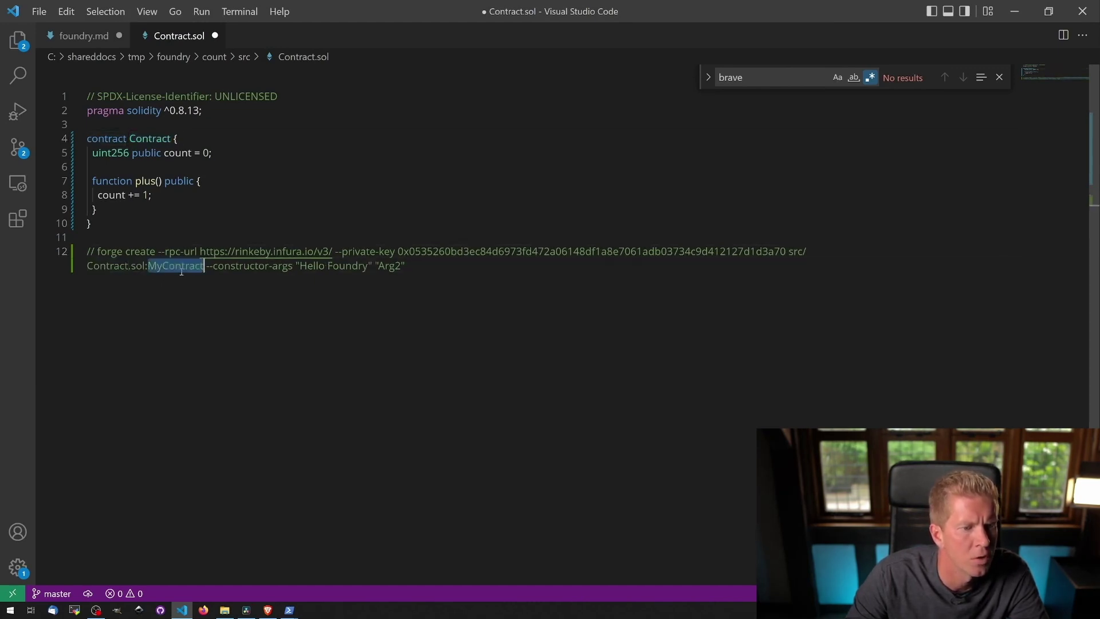
{"action": "key", "text": "ctrl+v"}
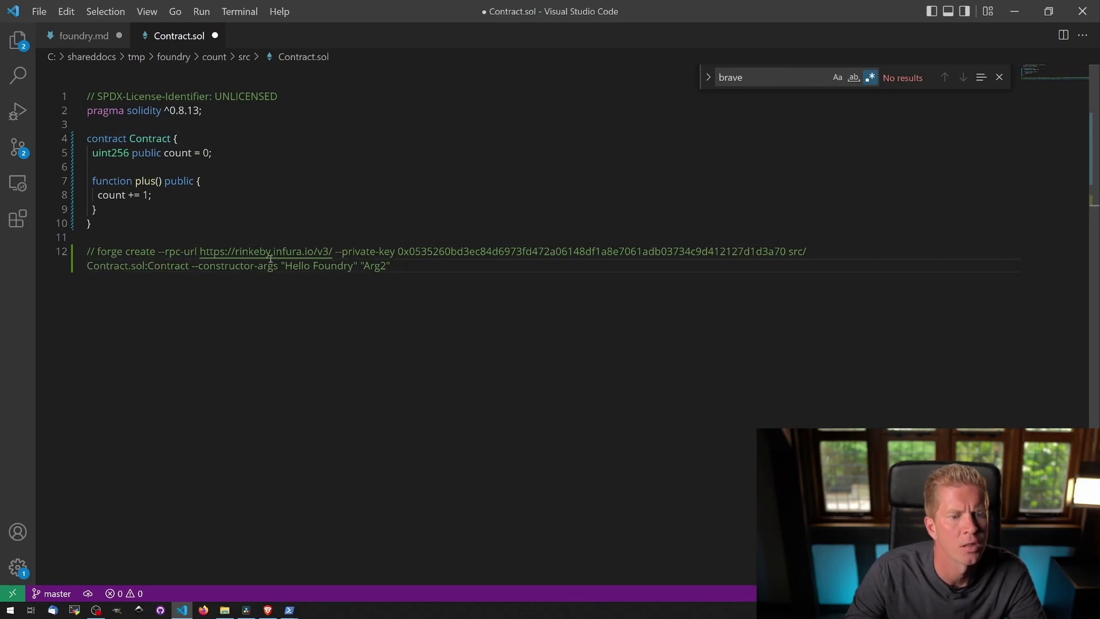
{"action": "left_click_drag", "start_coordinate": [191, 265], "coordinate": [397, 266]}
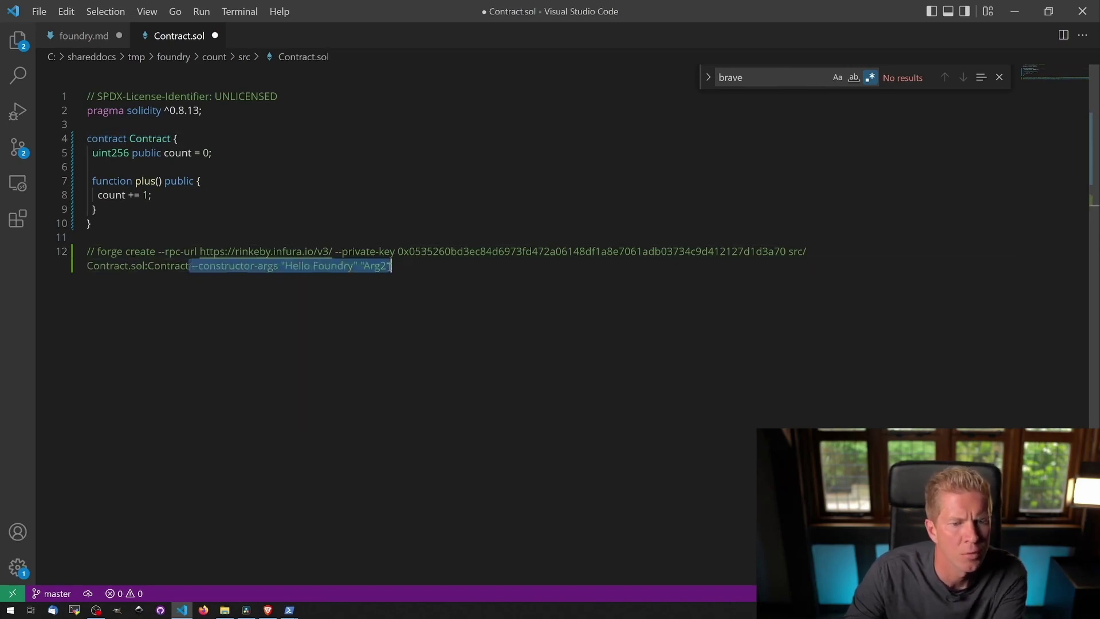
{"action": "key", "text": "Delete"}
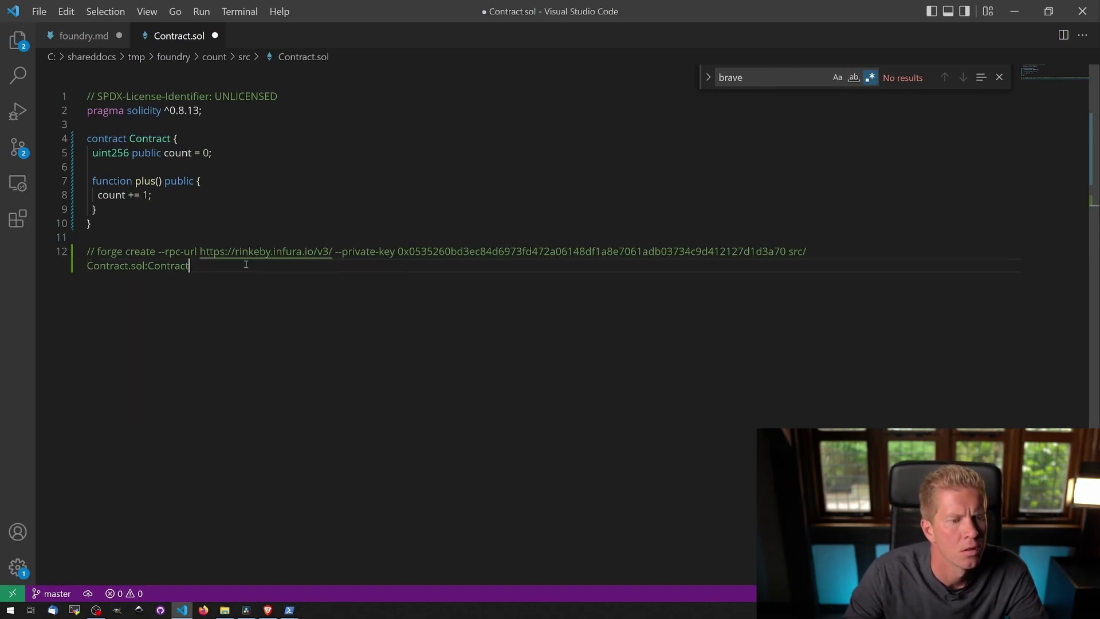
{"action": "left_click_drag", "start_coordinate": [191, 266], "coordinate": [115, 251]}
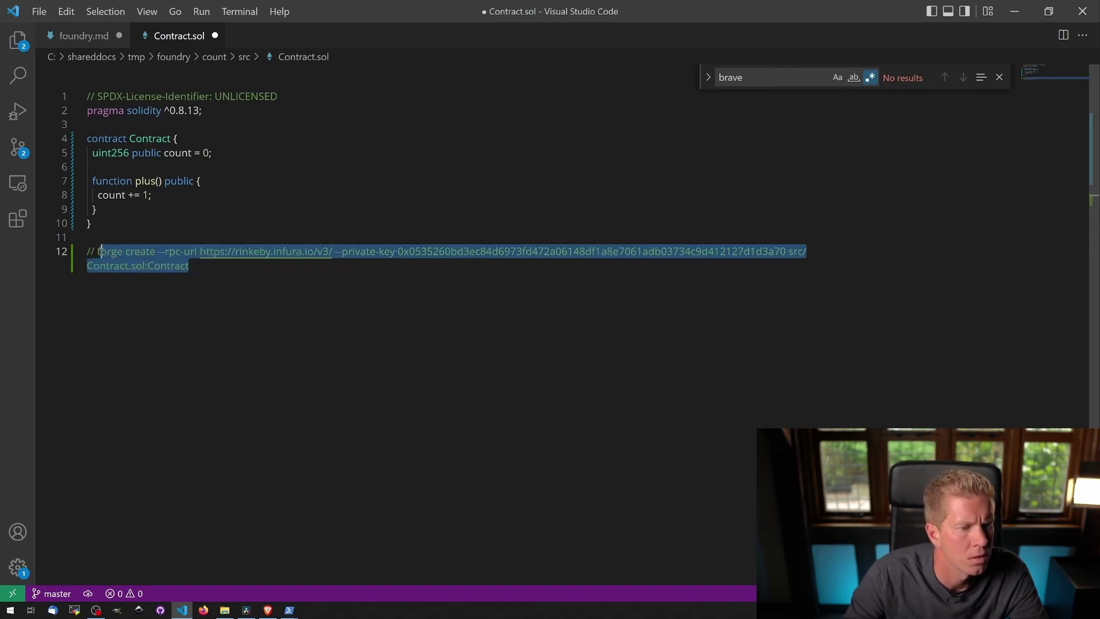
- Run the forge create command in the Foundry project's PowerShell to deploy Contract to Rinkeby
{"action": "left_click", "coordinate": [267, 610]}
{"action": "left_click", "coordinate": [289, 608]}
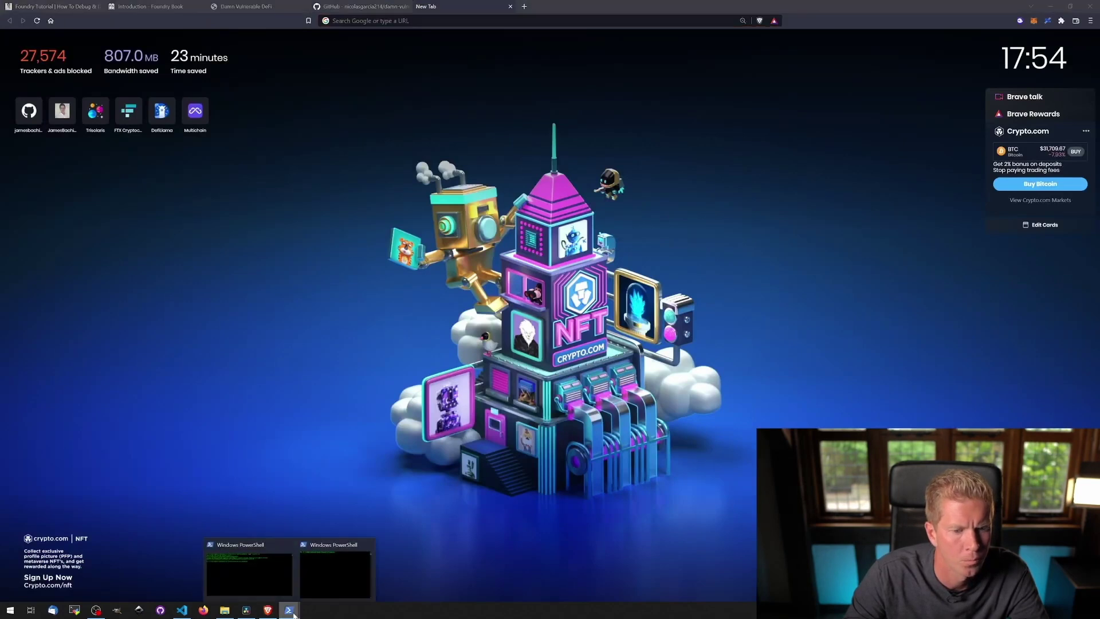
{"action": "left_click", "coordinate": [336, 567]}
{"action": "key", "text": "ctrl+v"}
{"action": "key", "text": "Return"}
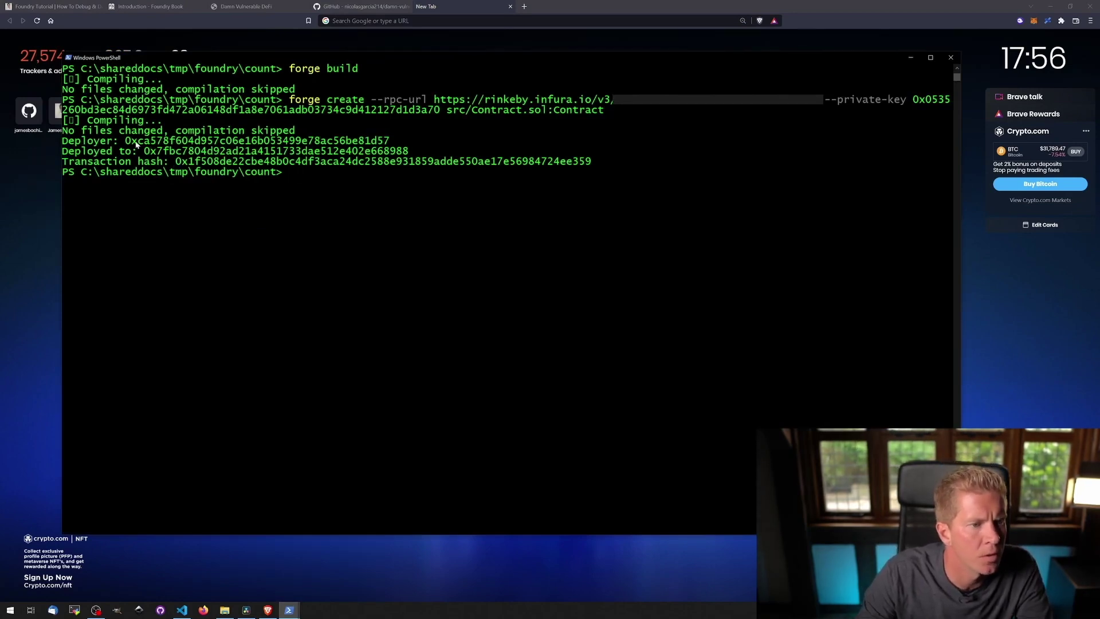
- Copy the deployed address 0x7fbc7804d92ad21a4151733dae512e402e668988
{"action": "left_click_drag", "start_coordinate": [145, 151], "coordinate": [407, 152]}
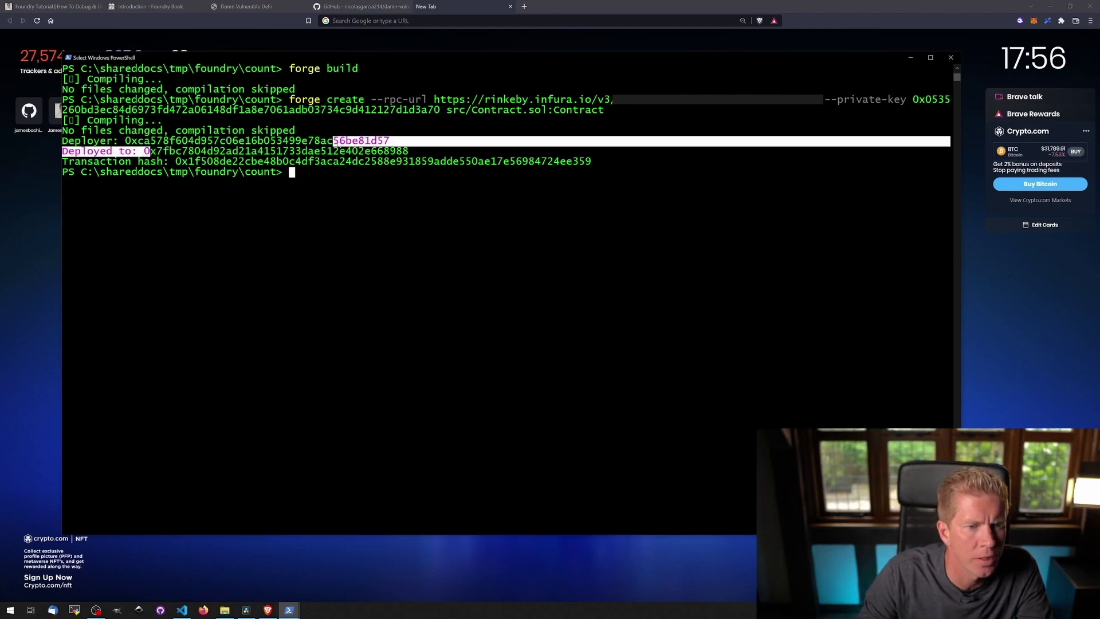
{"action": "right_click", "coordinate": [407, 151]}
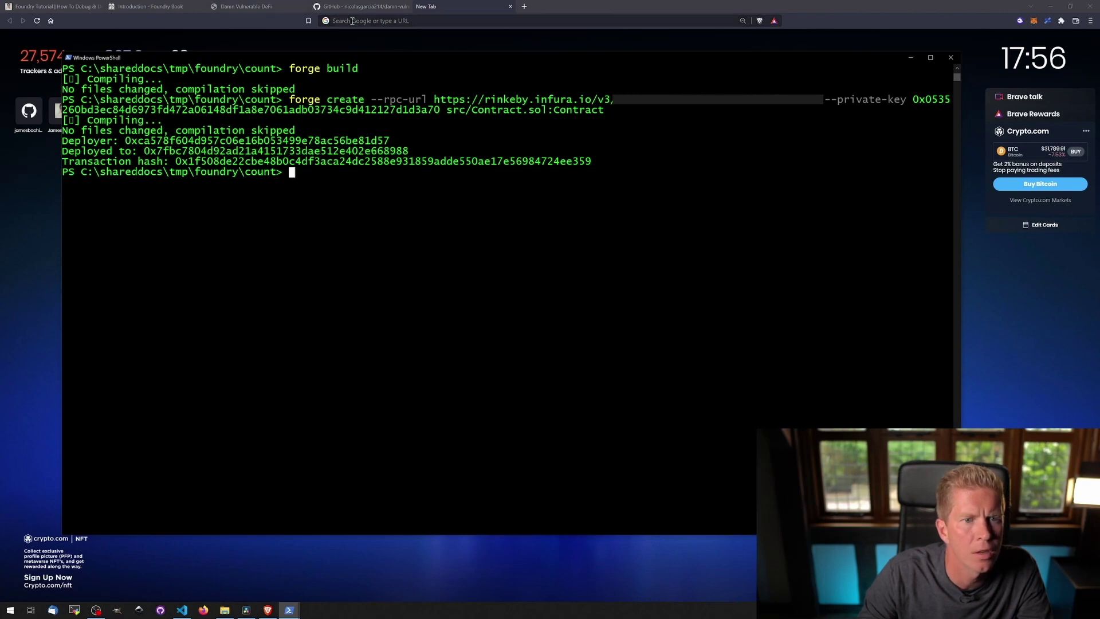
{"action": "left_click", "coordinate": [361, 20]}
{"action": "type", "text": "ri"}
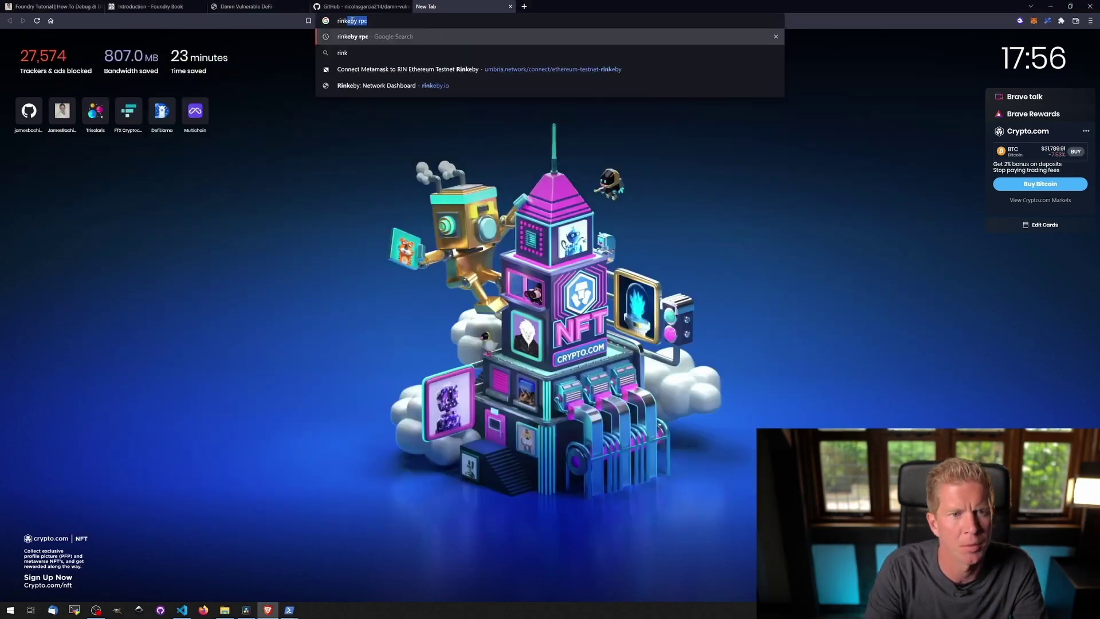
{"action": "type", "text": "nk"}
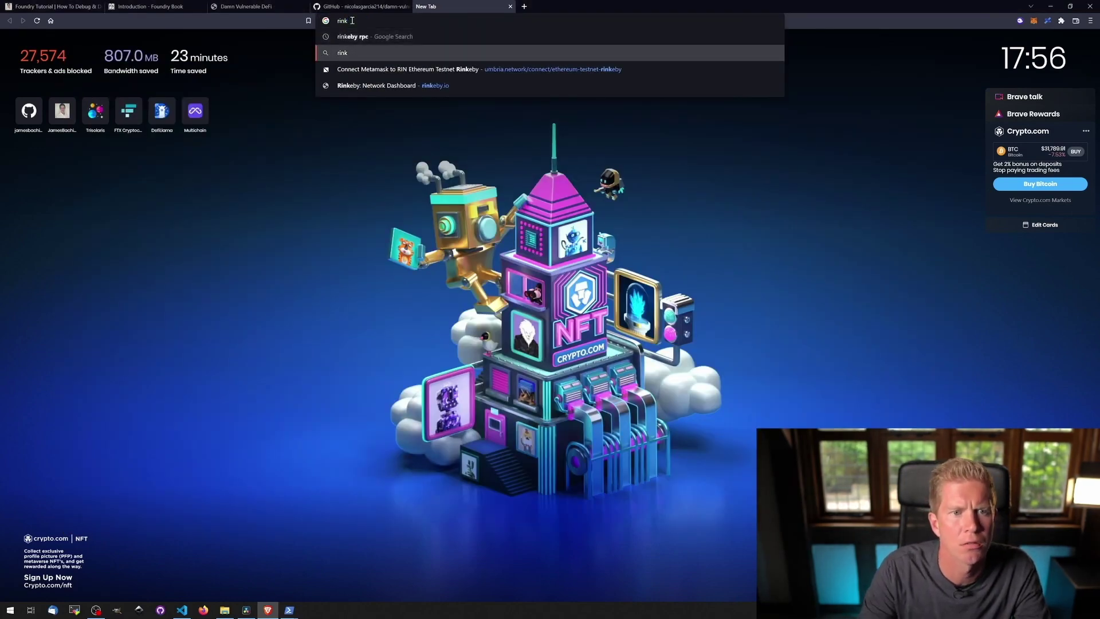
{"action": "type", "text": "eby ethers"}
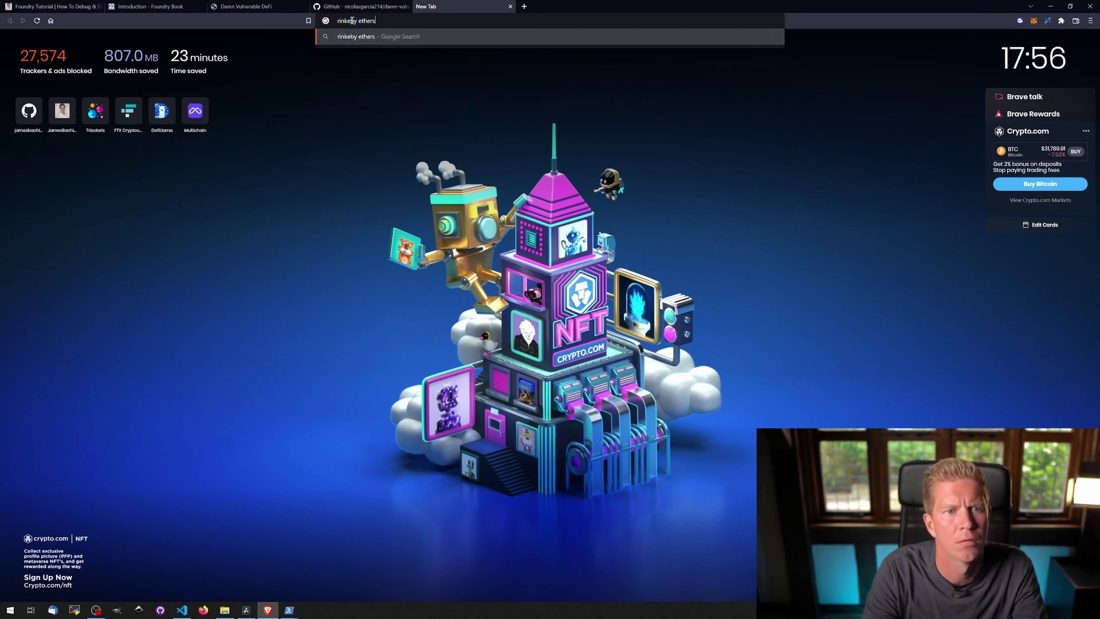
{"action": "type", "text": "can"}
- Find rinkeby.etherscan.io via Google and look up the deployed contract address there
{"action": "key", "text": "Return"}
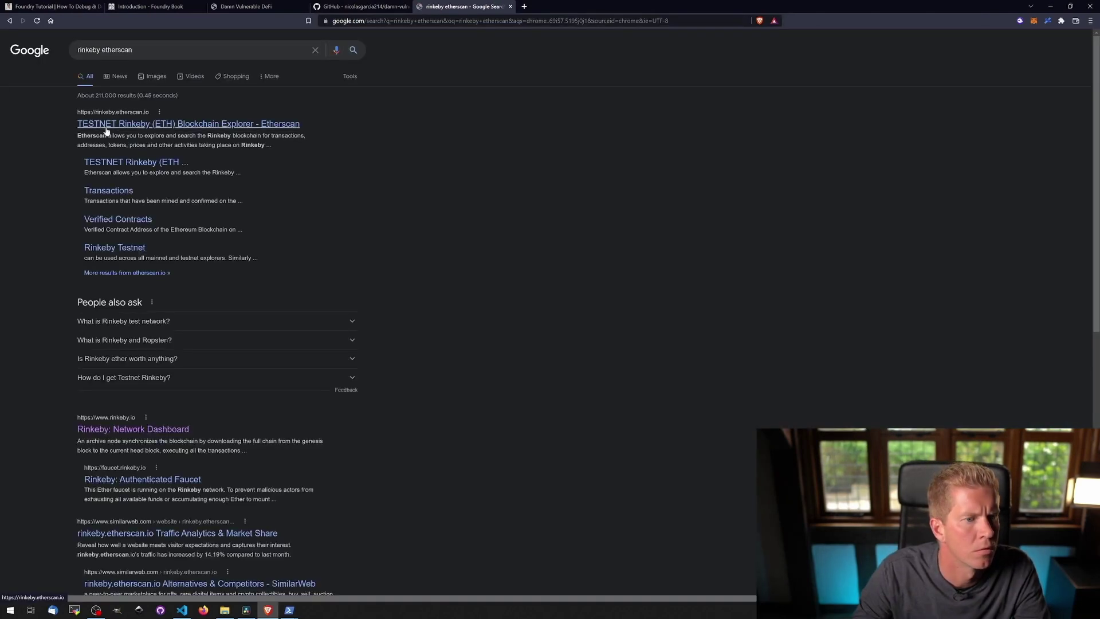
{"action": "left_click", "coordinate": [110, 126]}
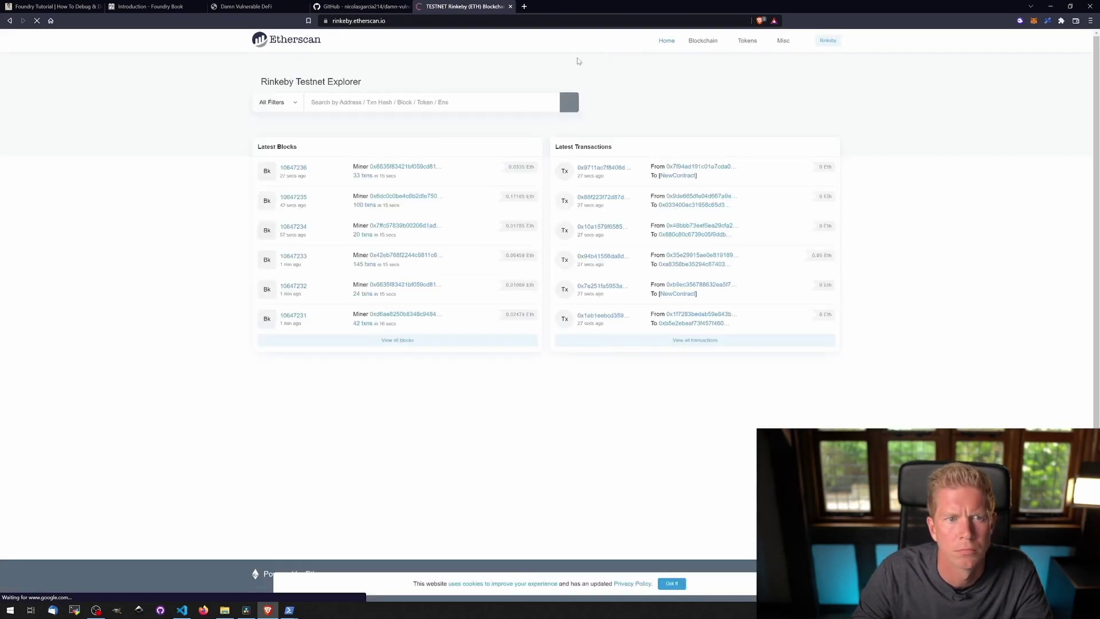
{"action": "left_click", "coordinate": [468, 102]}
{"action": "type", "text": "0x7fbc7804d92ad21a4151733dae512e402e668988"}
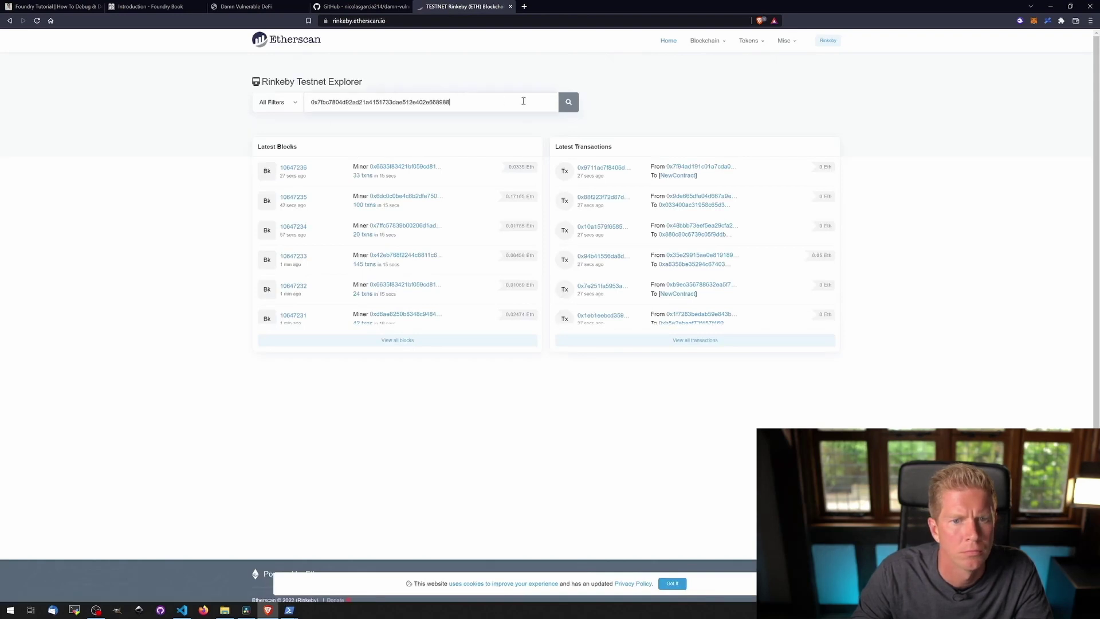
{"action": "left_click", "coordinate": [568, 103]}
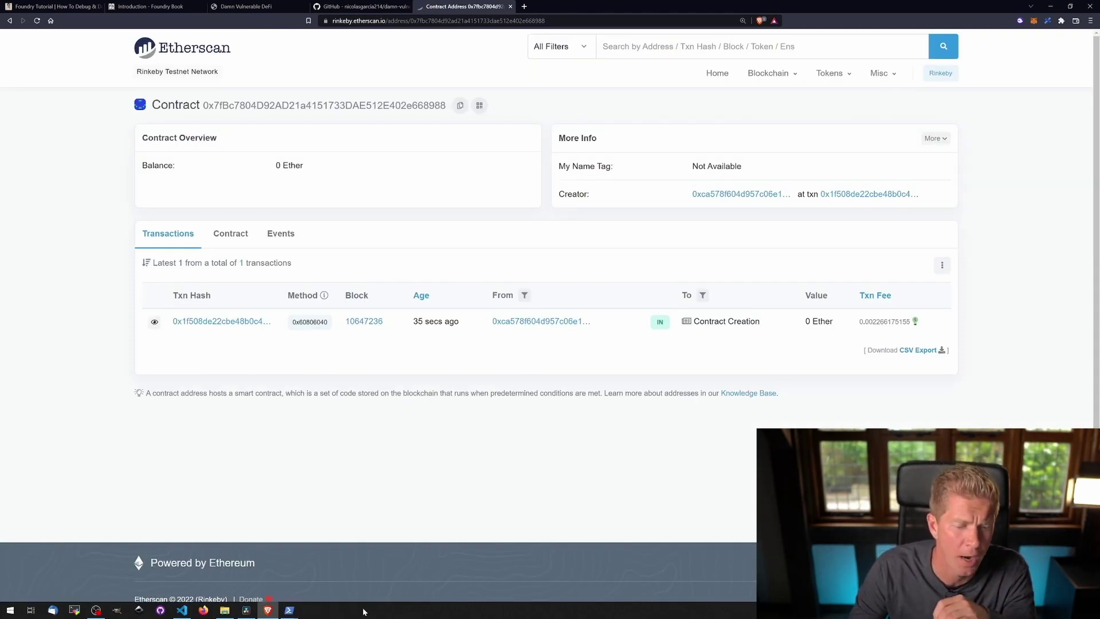
{"action": "key", "text": "alt+Tab"}
- Add a cast call line using the deployed contract address copied from Etherscan
{"action": "key", "text": "Return"}
{"action": "key", "text": "Return"}
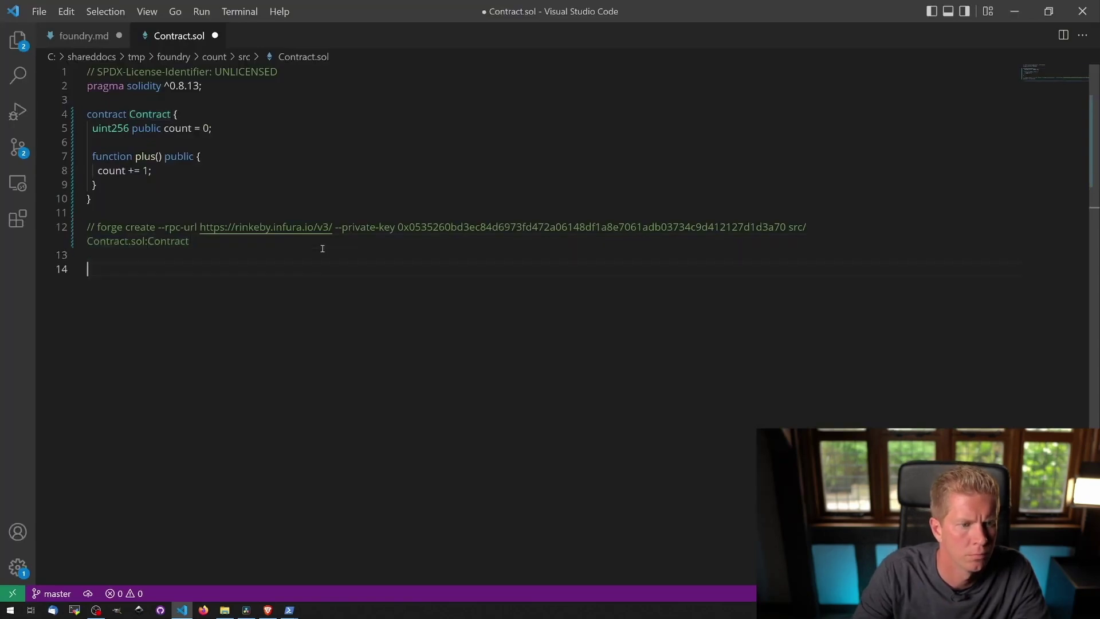
{"action": "type", "text": "cast call 0xabc123 \"totalSupply()(uint256)\" --rpc-url https://eth-mainnet.alchemyapi.io"}
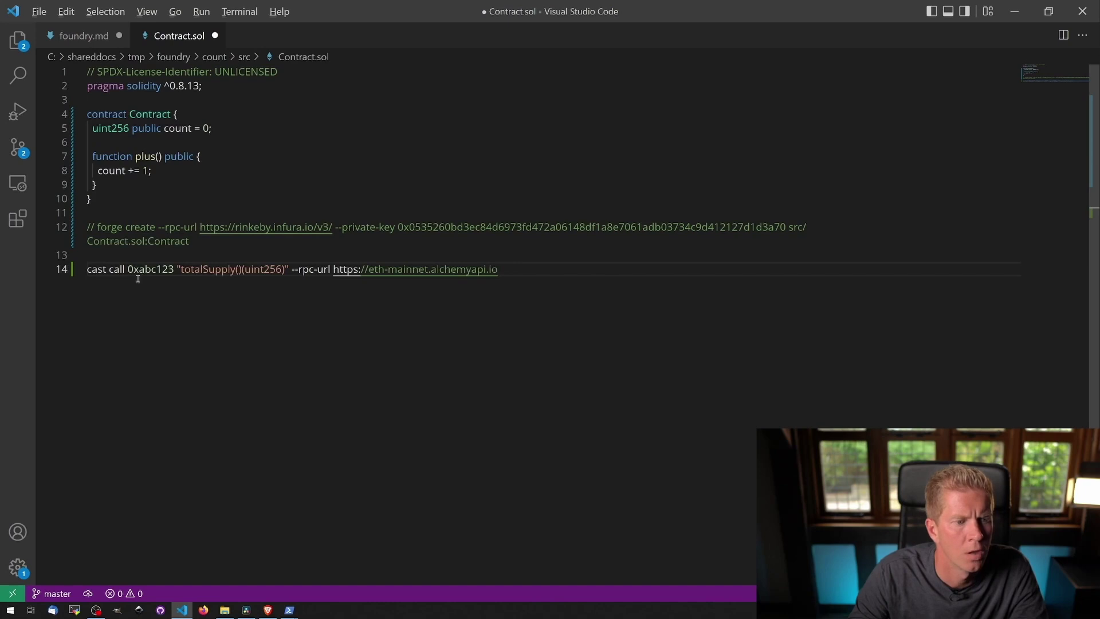
{"action": "key", "text": "alt+Tab"}
{"action": "left_click", "coordinate": [461, 7]}
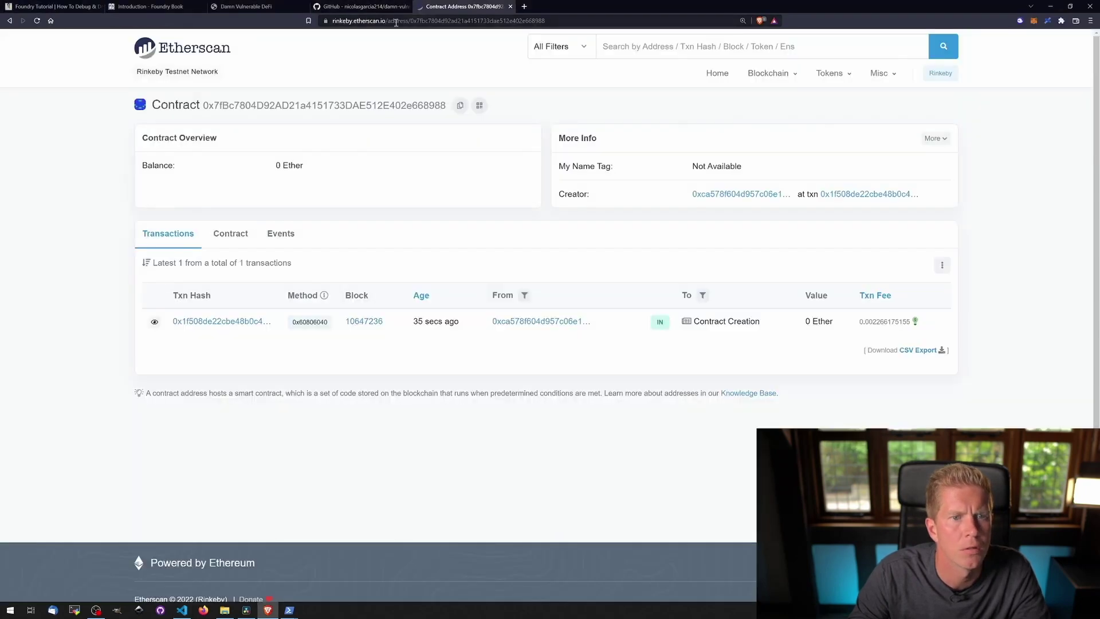
{"action": "left_click", "coordinate": [459, 104]}
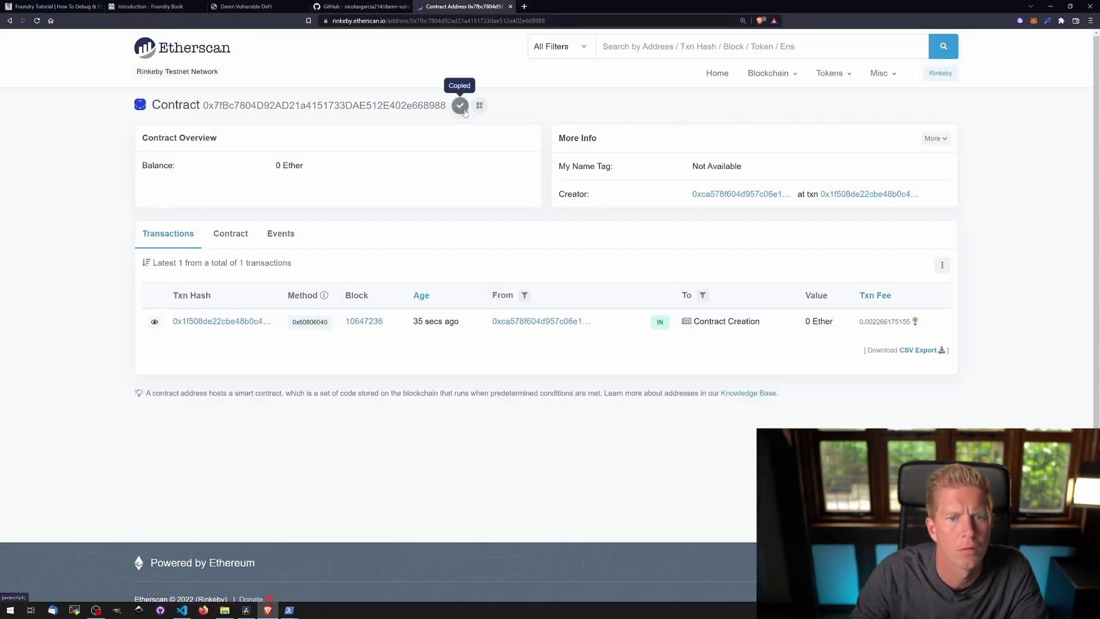
{"action": "key", "text": "alt+Tab"}
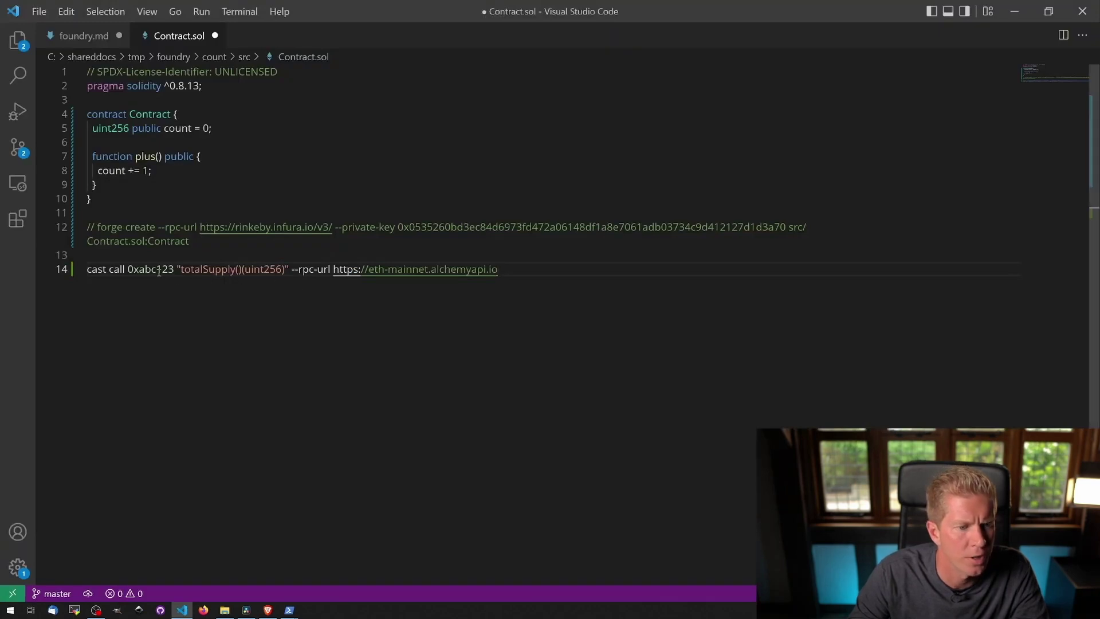
{"action": "double_click", "coordinate": [157, 270]}
{"action": "key", "text": "ctrl+v"}
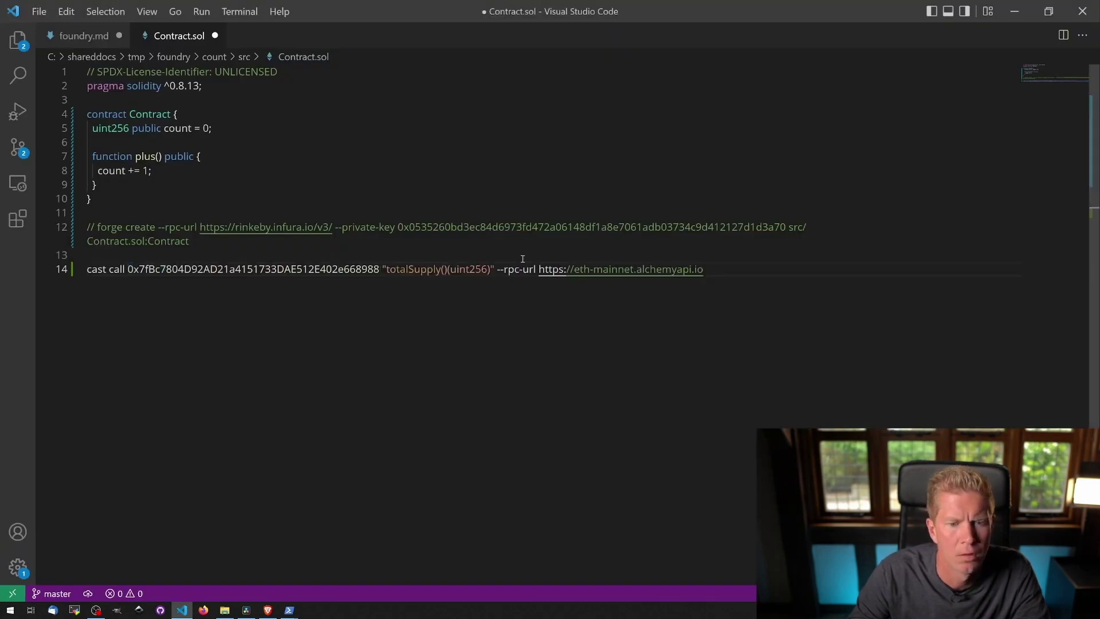
- Query count instead of totalSupply, save, and run it in PowerShell to see 0 returned
{"action": "double_click", "coordinate": [415, 269]}
{"action": "type", "text": "coun"}
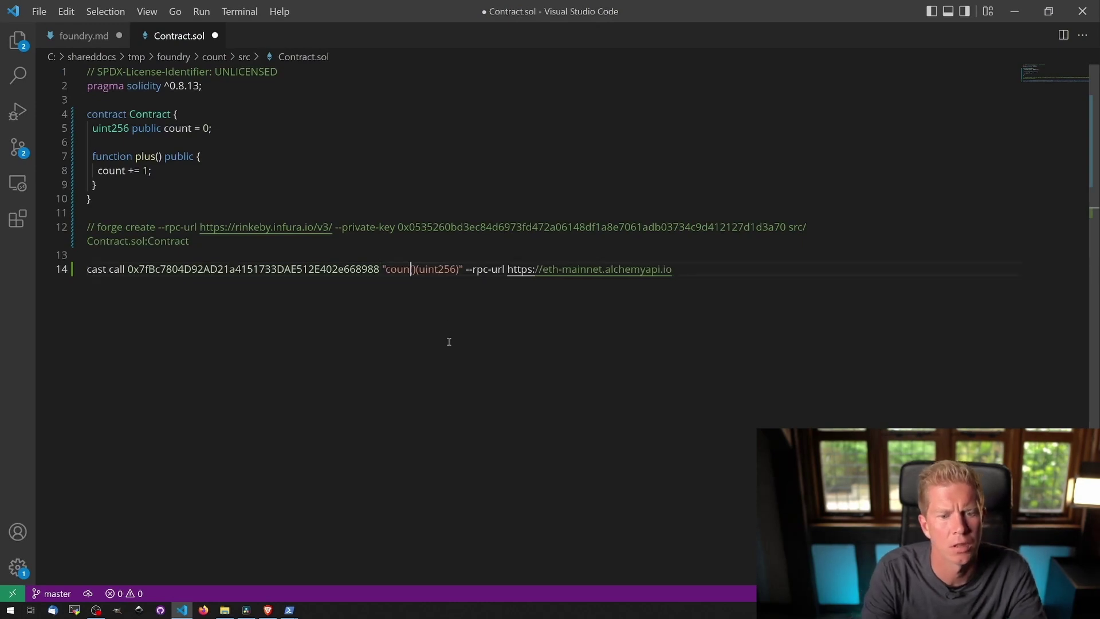
{"action": "type", "text": "t("}
{"action": "key", "text": "End"}
{"action": "key", "text": "ctrl+s"}
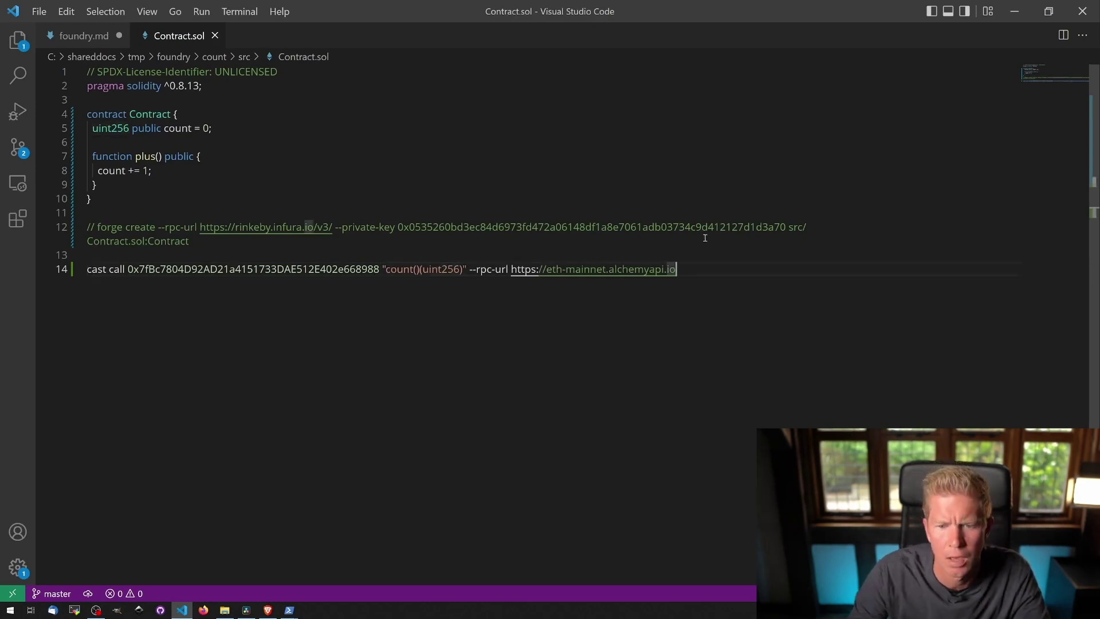
{"action": "left_click", "coordinate": [660, 254]}
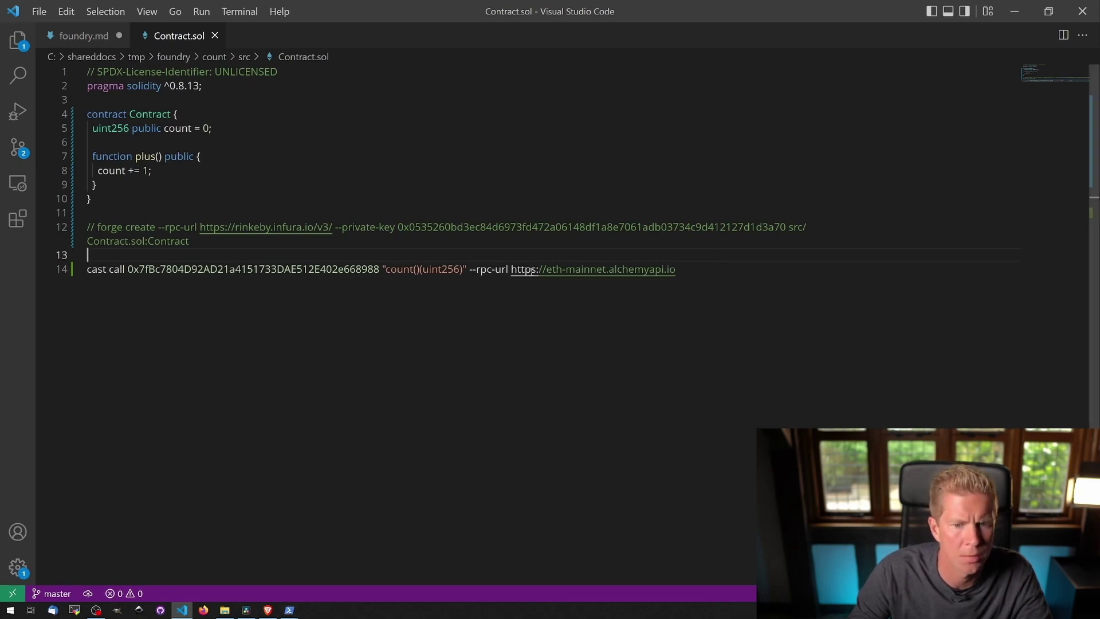
{"action": "left_click_drag", "start_coordinate": [509, 269], "coordinate": [225, 269]}
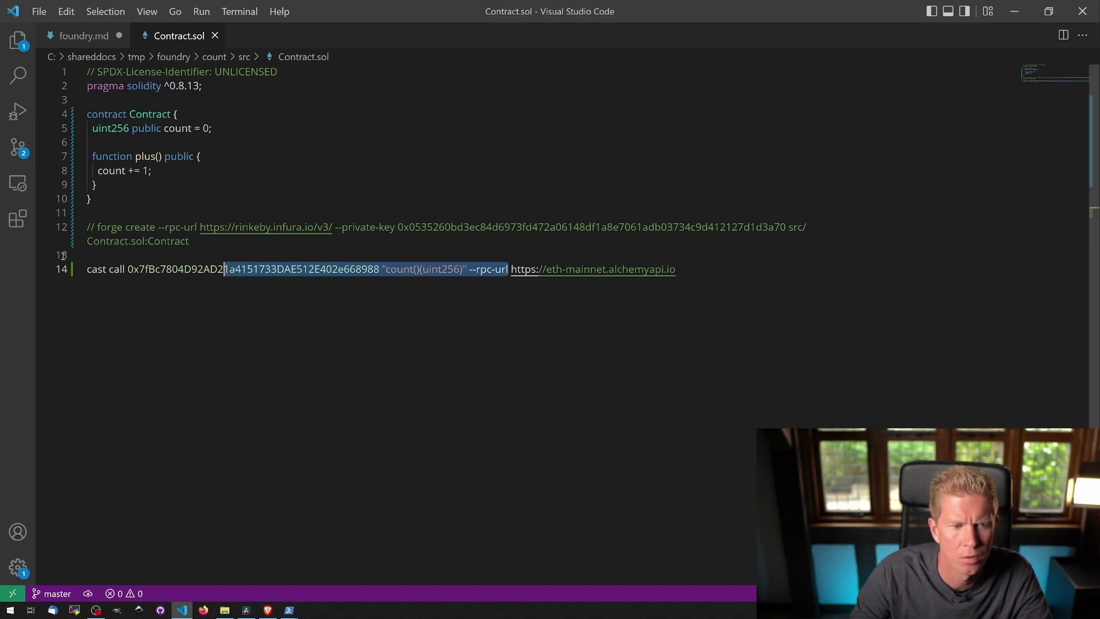
{"action": "key", "text": "ctrl+c"}
{"action": "key", "text": "alt+Tab"}
{"action": "key", "text": "ctrl+v"}
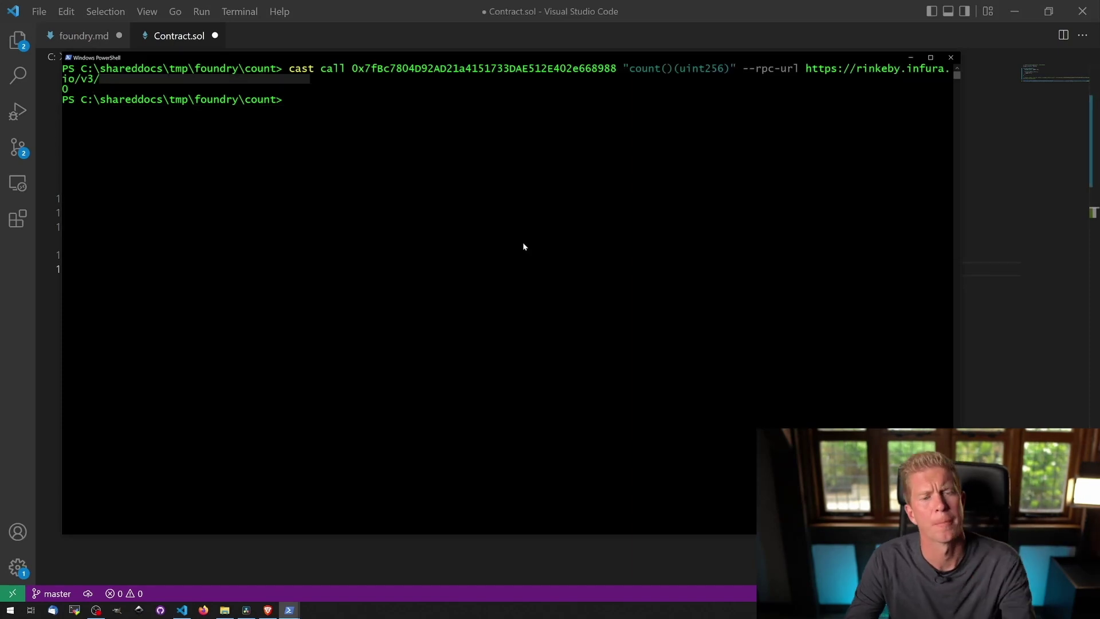
{"action": "key", "text": "alt+Tab"}
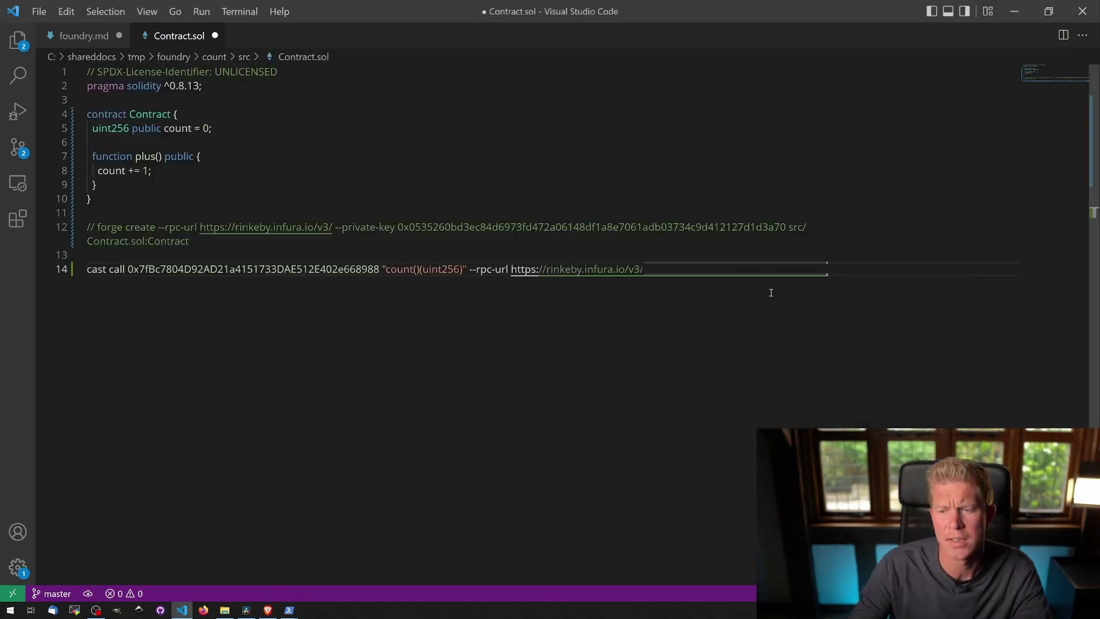
- Add a cast send line targeting the contract address and calling plus() with no arguments
{"action": "key", "text": "Return"}
{"action": "key", "text": "Return"}
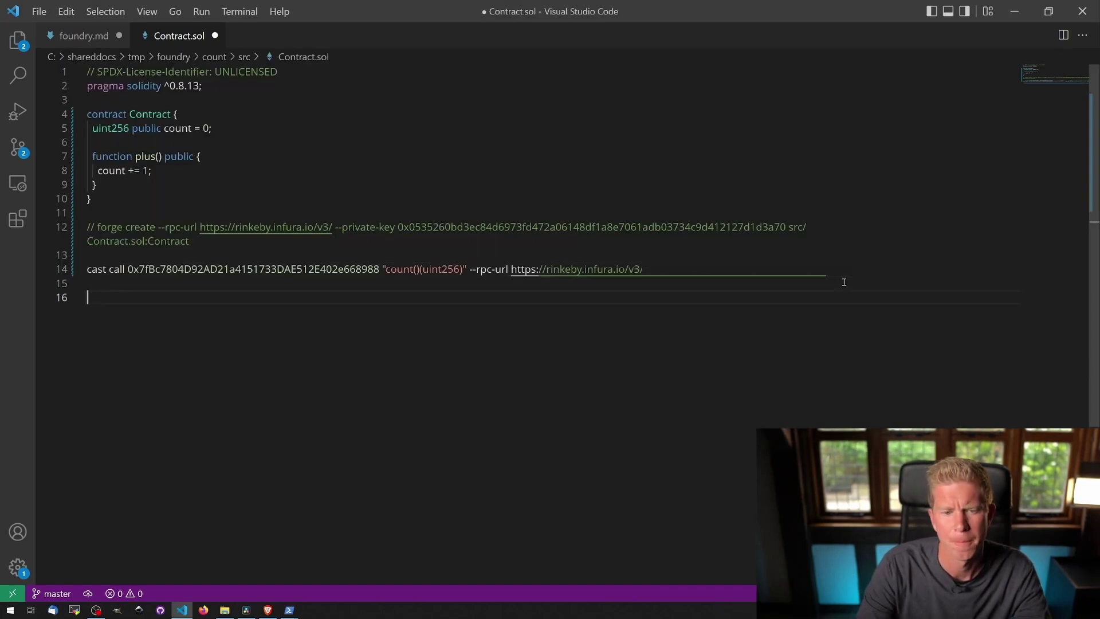
{"action": "key", "text": "ctrl+v"}
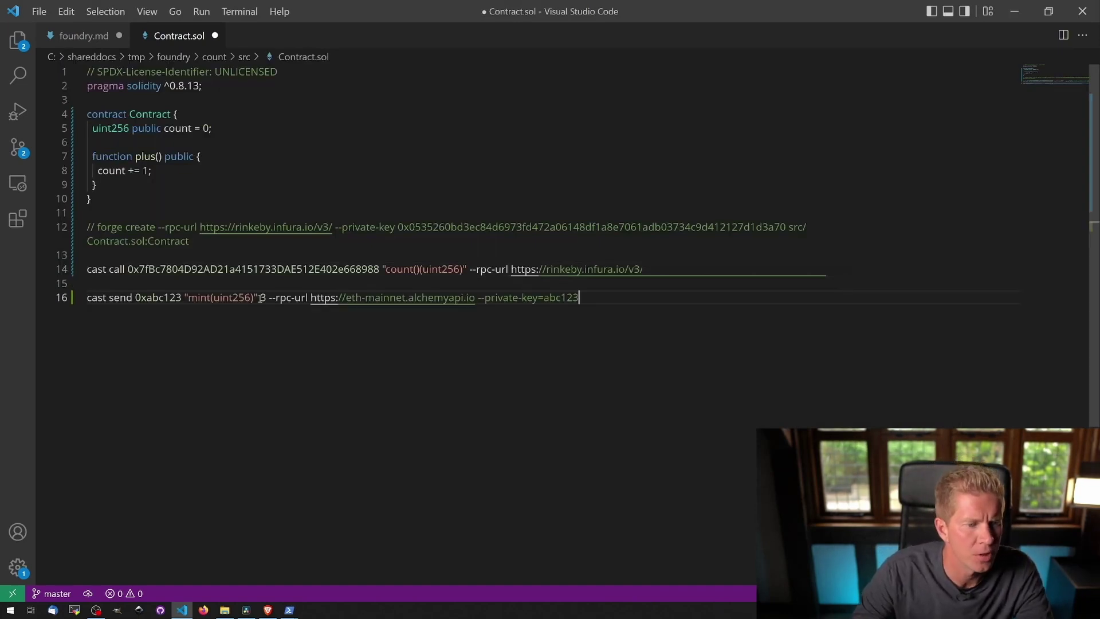
{"action": "double_click", "coordinate": [137, 269]}
{"action": "key", "text": "ctrl+c"}
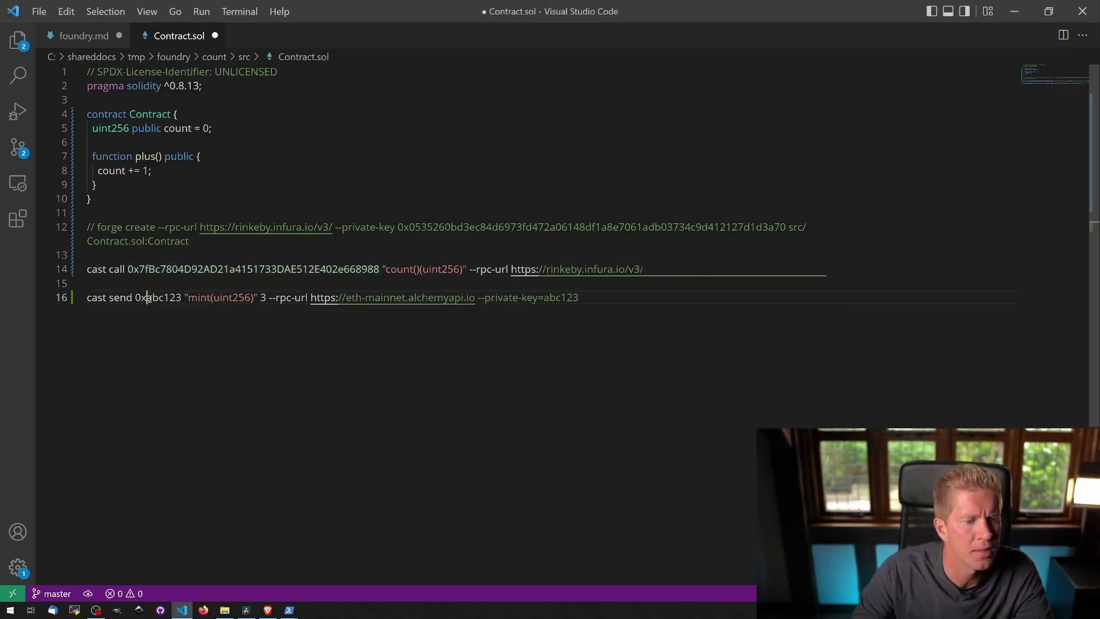
{"action": "double_click", "coordinate": [157, 297]}
{"action": "key", "text": "ctrl+v"}
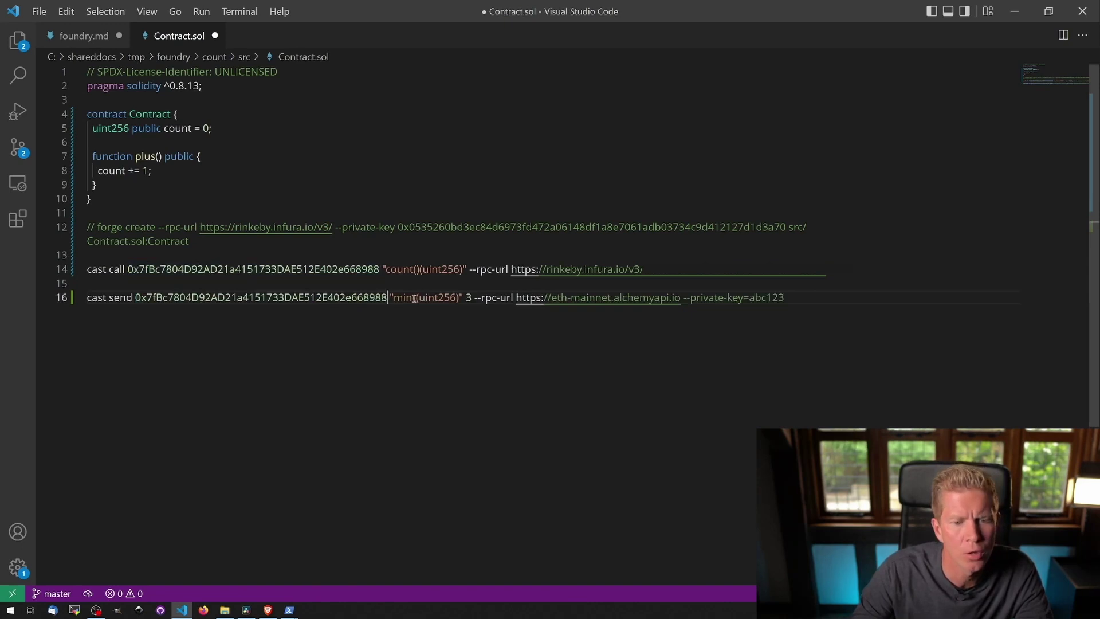
{"action": "double_click", "coordinate": [404, 296]}
{"action": "type", "text": "plus"}
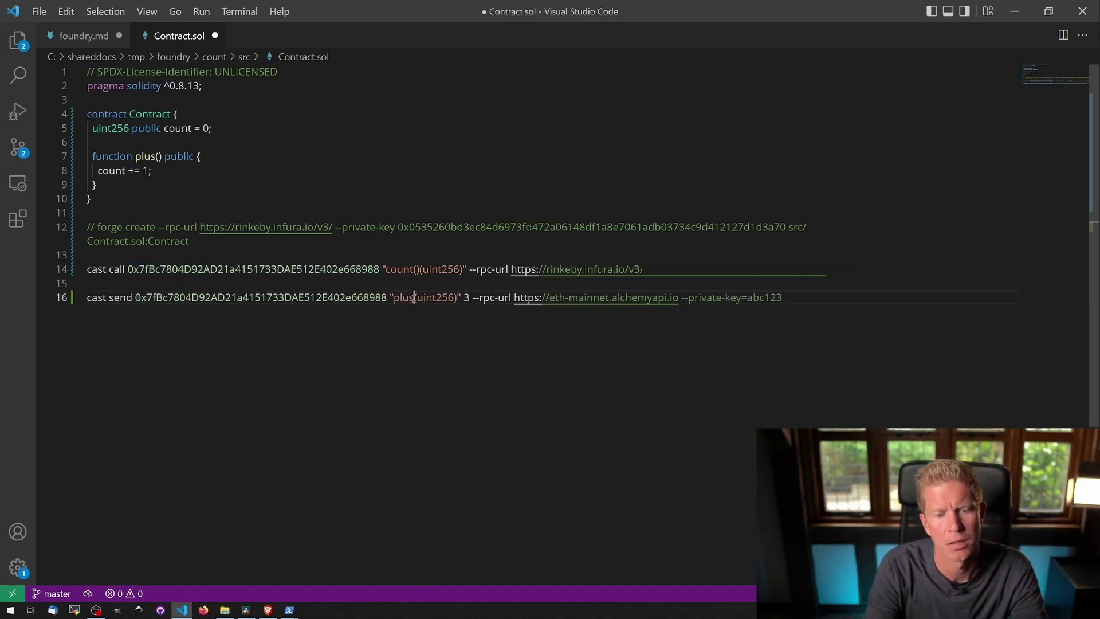
{"action": "double_click", "coordinate": [436, 297]}
{"action": "key", "text": "Delete"}
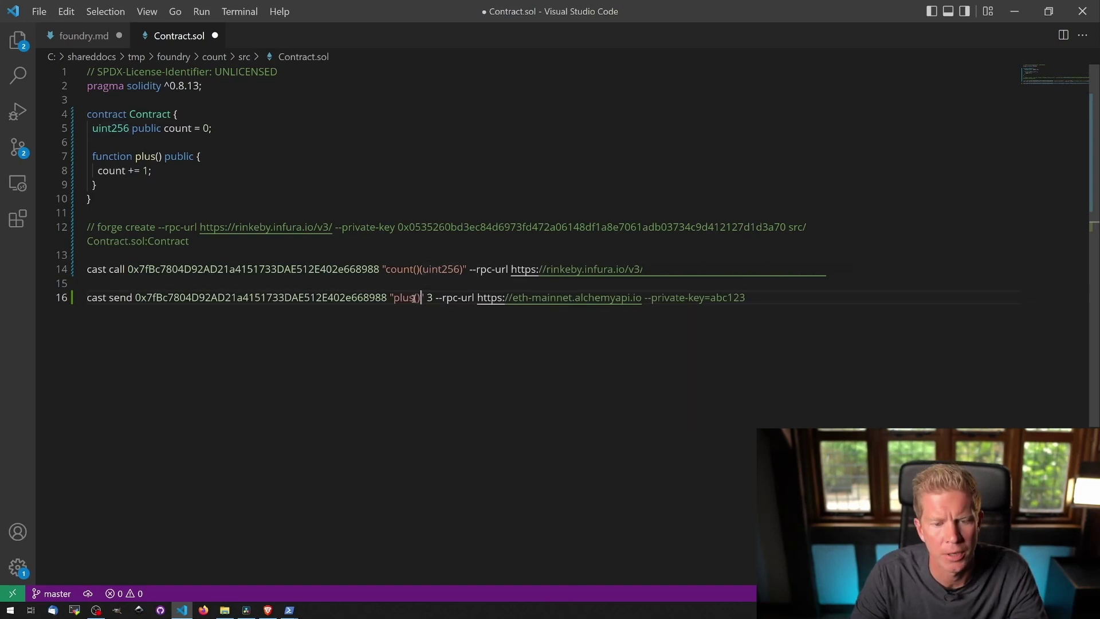
{"action": "key", "text": "Delete"}
{"action": "key", "text": "Delete"}
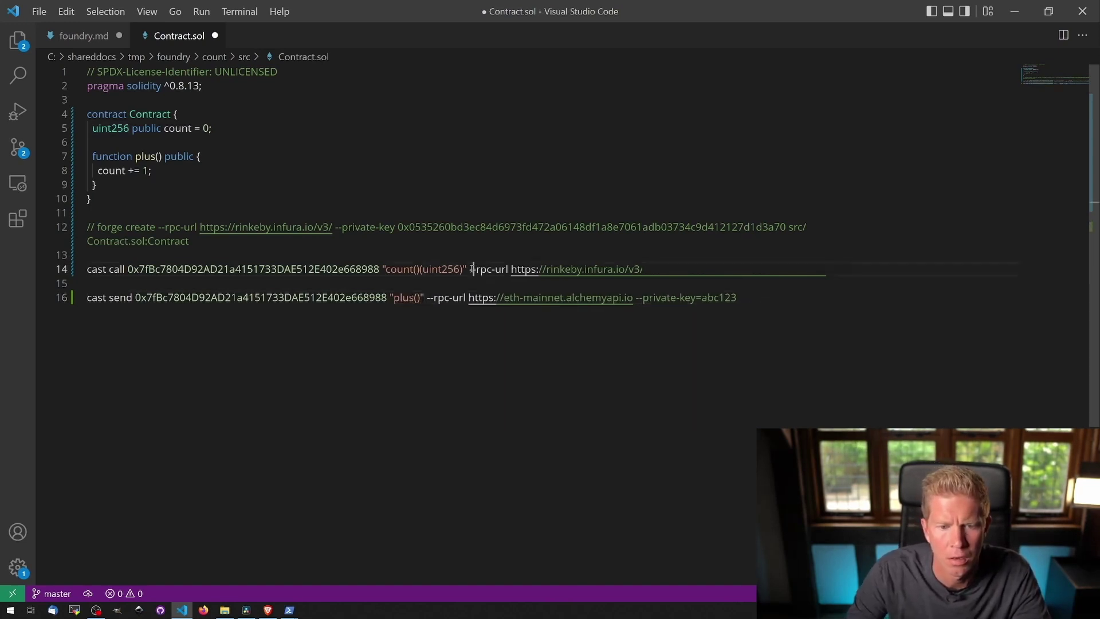
- Point the send at the Rinkeby RPC URL with the deploy private key and paste it into PowerShell
{"action": "left_click_drag", "start_coordinate": [471, 268], "coordinate": [897, 267]}
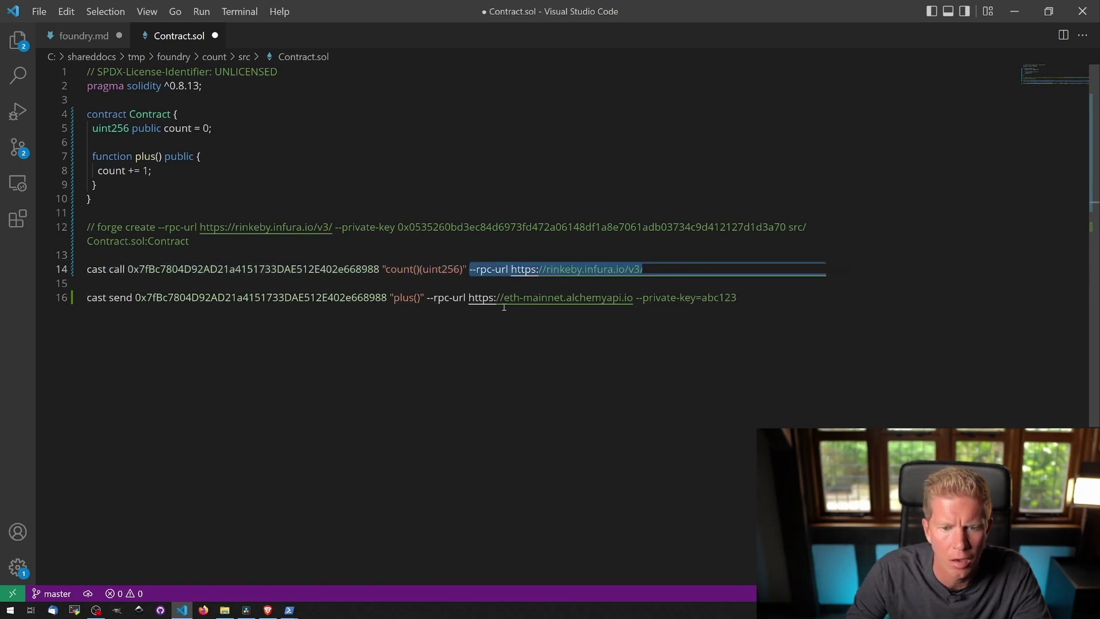
{"action": "left_click_drag", "start_coordinate": [428, 297], "coordinate": [603, 297]}
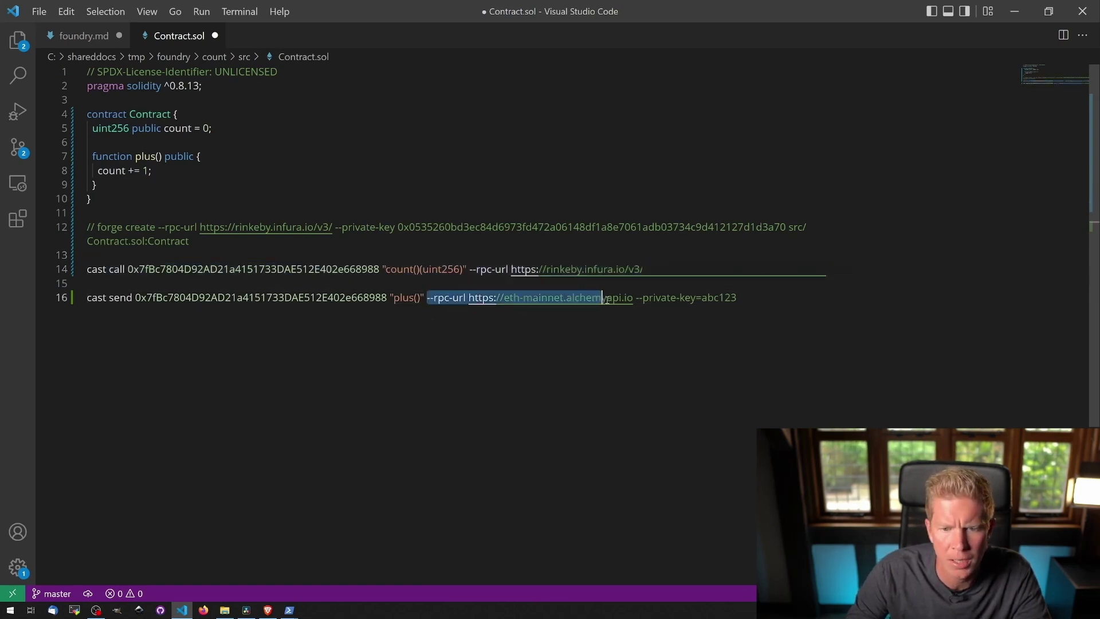
{"action": "key", "text": "ctrl+v"}
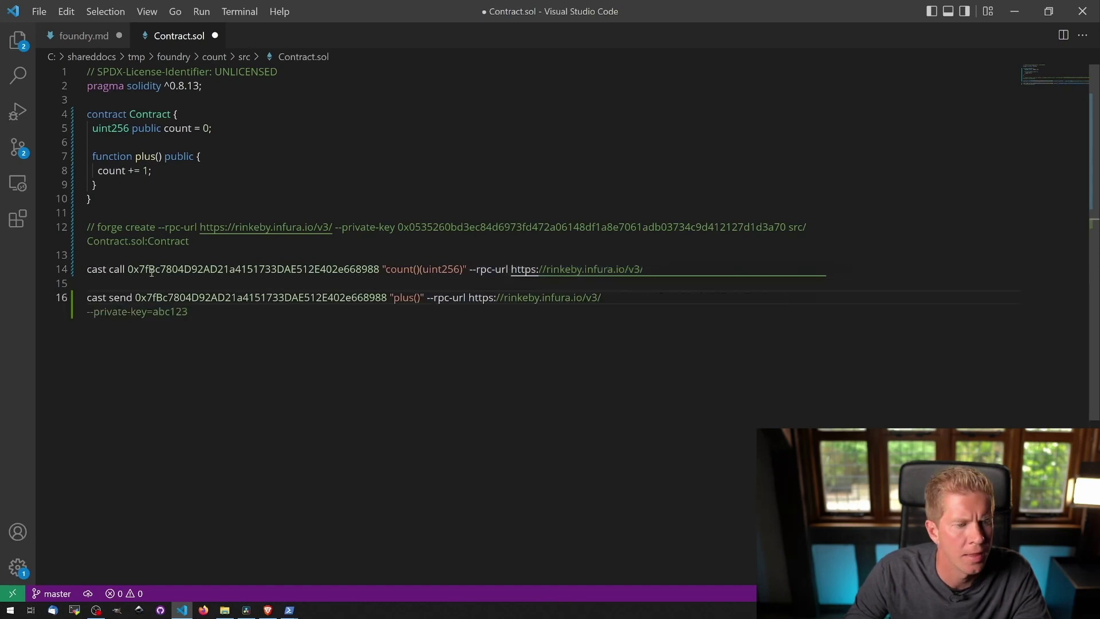
{"action": "double_click", "coordinate": [409, 226]}
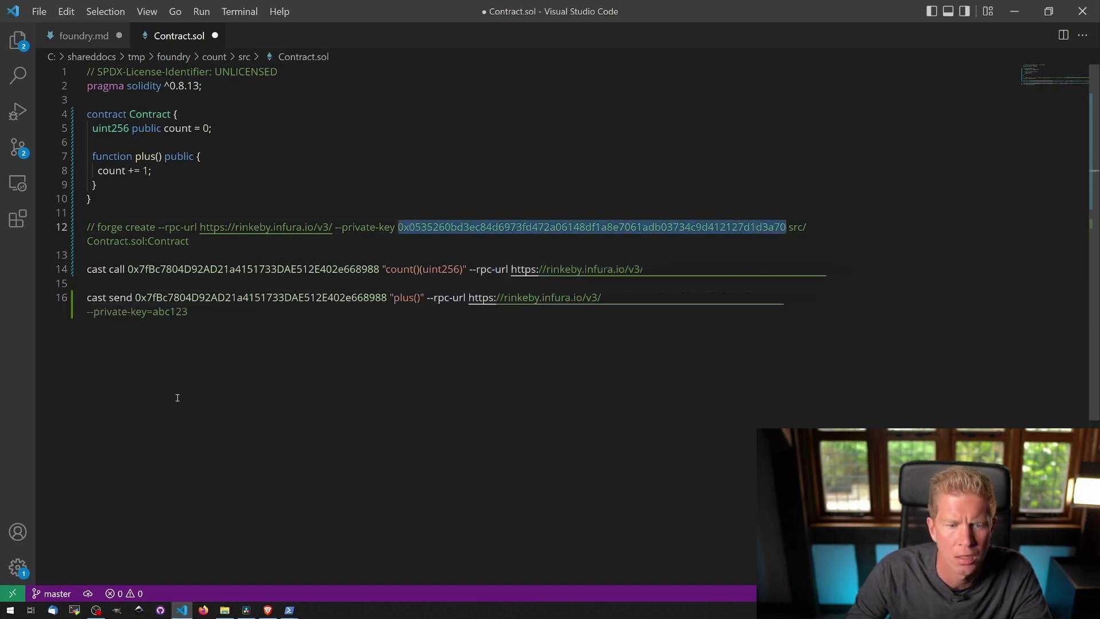
{"action": "key", "text": "ctrl+c"}
{"action": "double_click", "coordinate": [178, 311]}
{"action": "key", "text": "ctrl+v"}
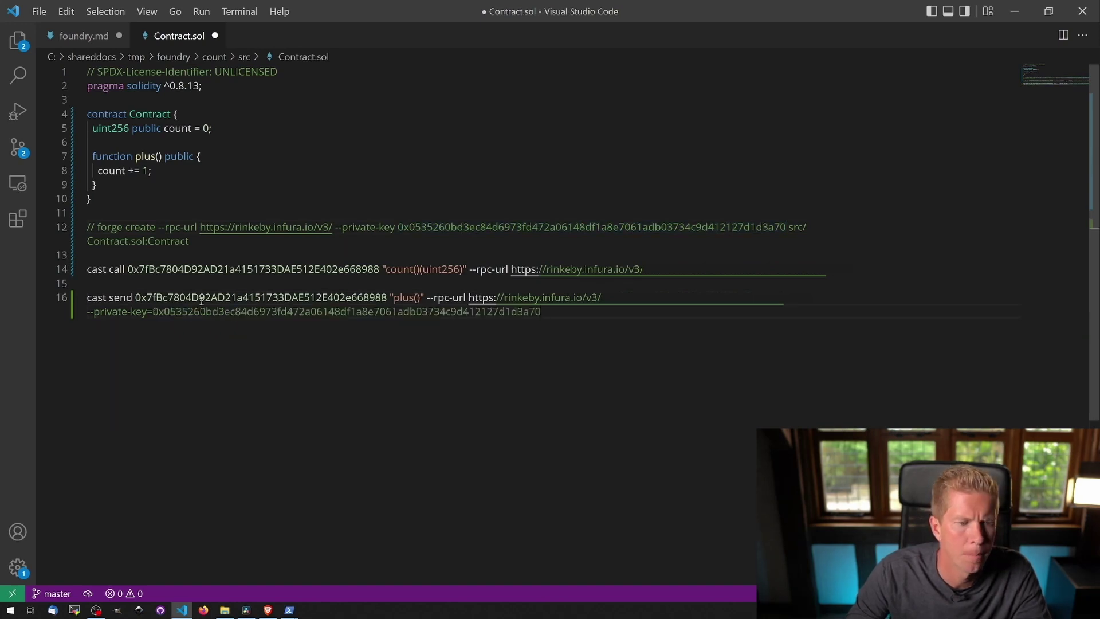
{"action": "left_click", "coordinate": [88, 297], "text": "shift"}
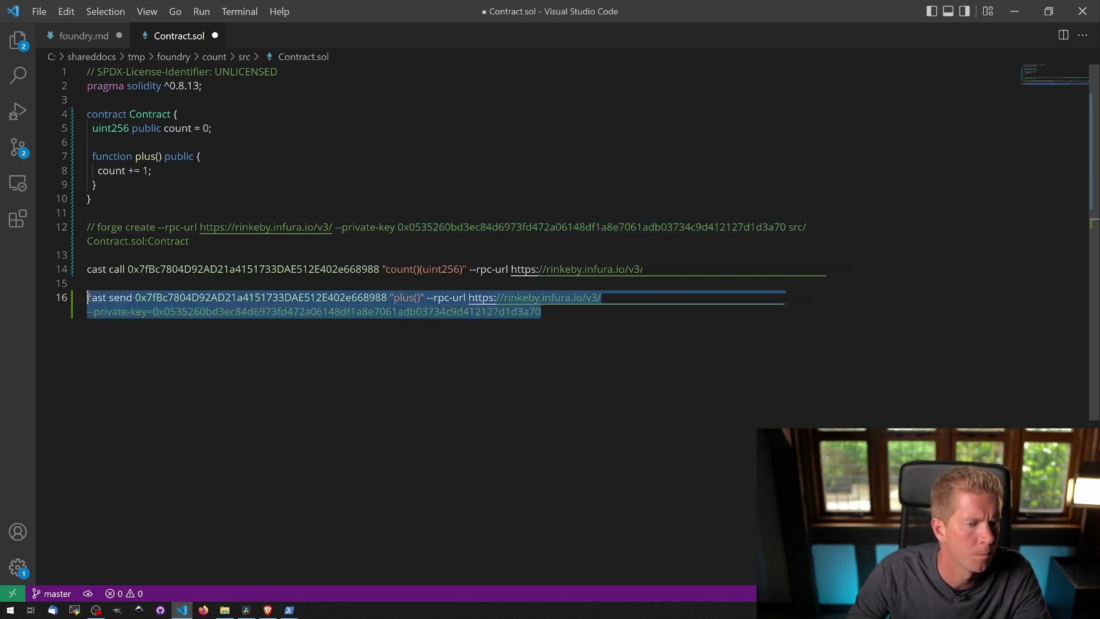
{"action": "key", "text": "ctrl+c"}
{"action": "key", "text": "alt+Tab"}
{"action": "key", "text": "ctrl+v"}
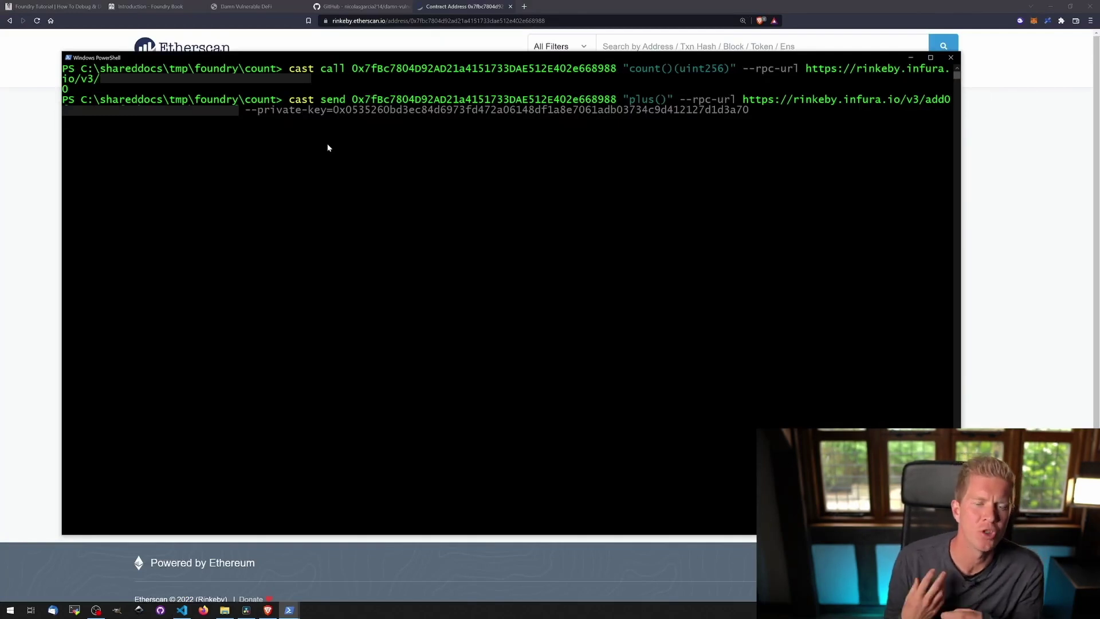
- Send the plus() transaction and recall the count query to run it again
{"action": "key", "text": "Return"}
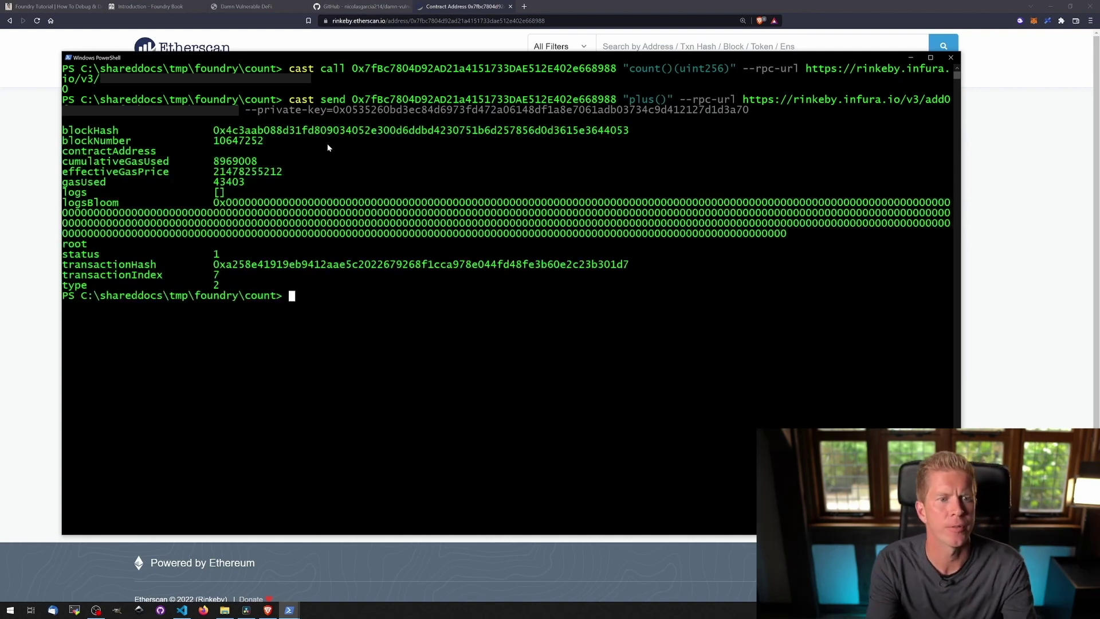
{"action": "key", "text": "Up"}
{"action": "key", "text": "Up"}
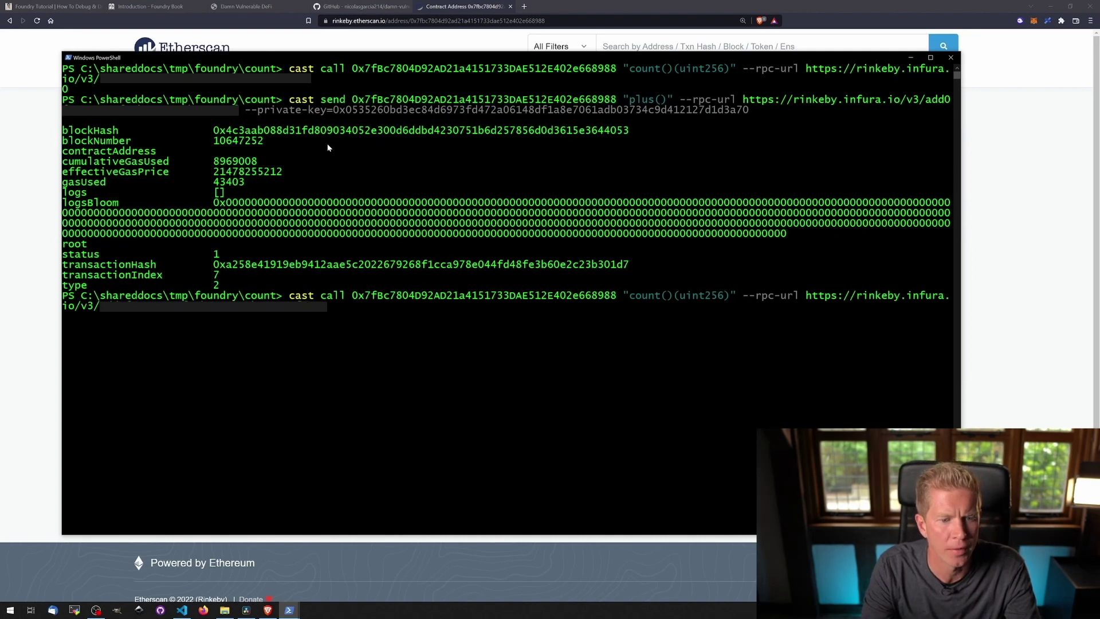